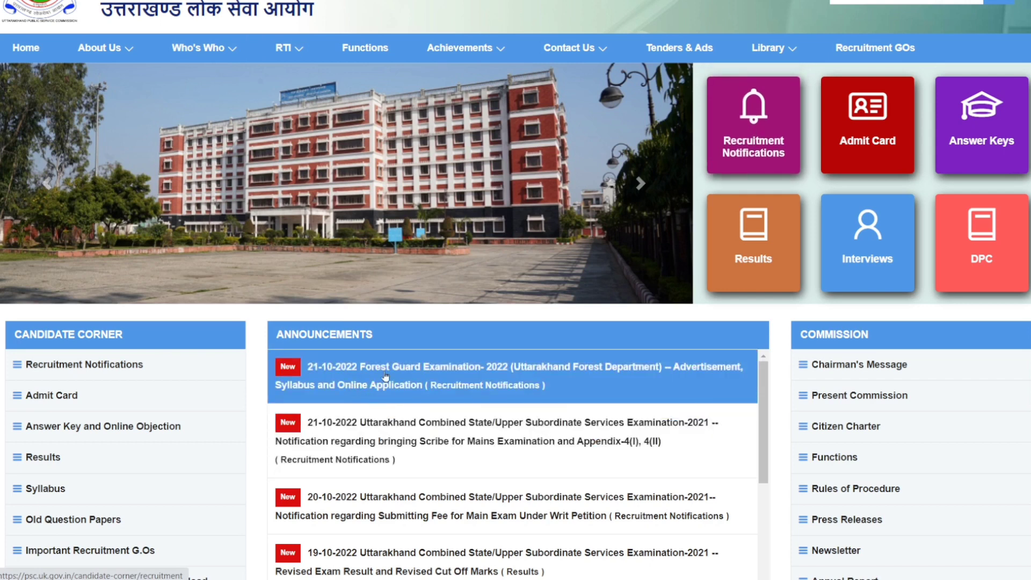
Step: Open the recruitment notifications list and follow the application link for Forest Guard Examination-2022 (Uttarakhand Forest Department)
left_click(744, 139)
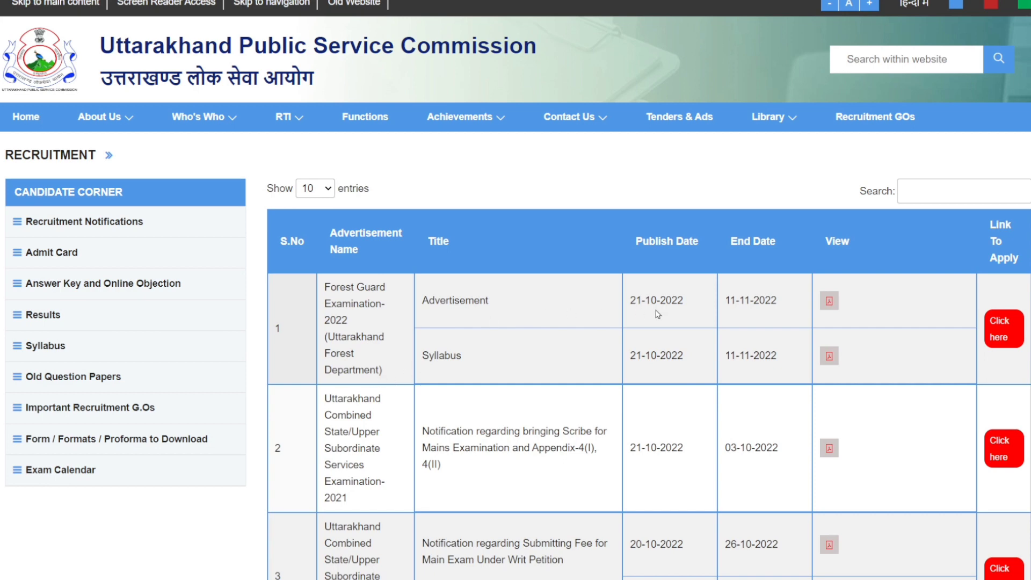
scroll(940, 288, "down", 1)
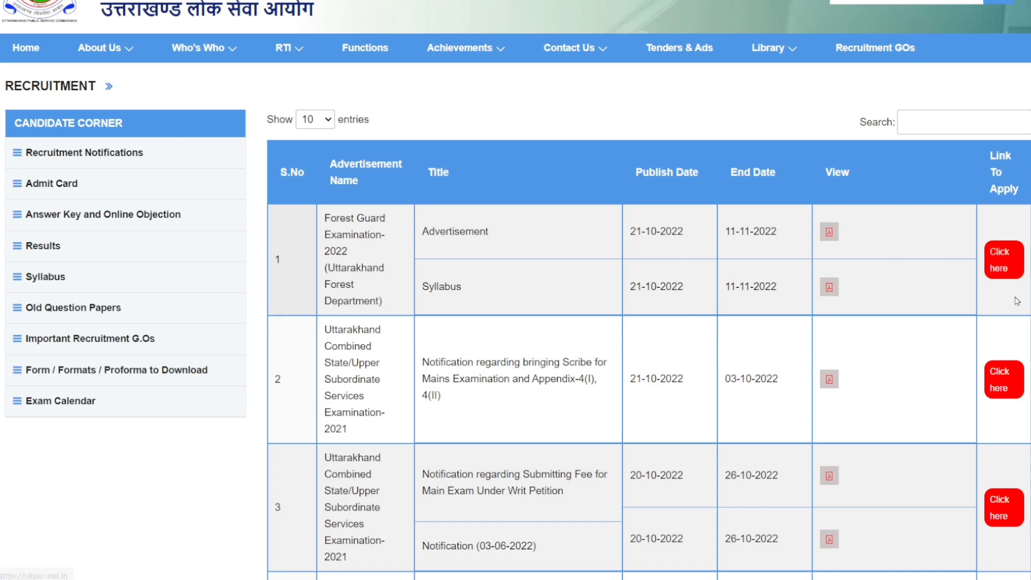
left_click(1003, 267)
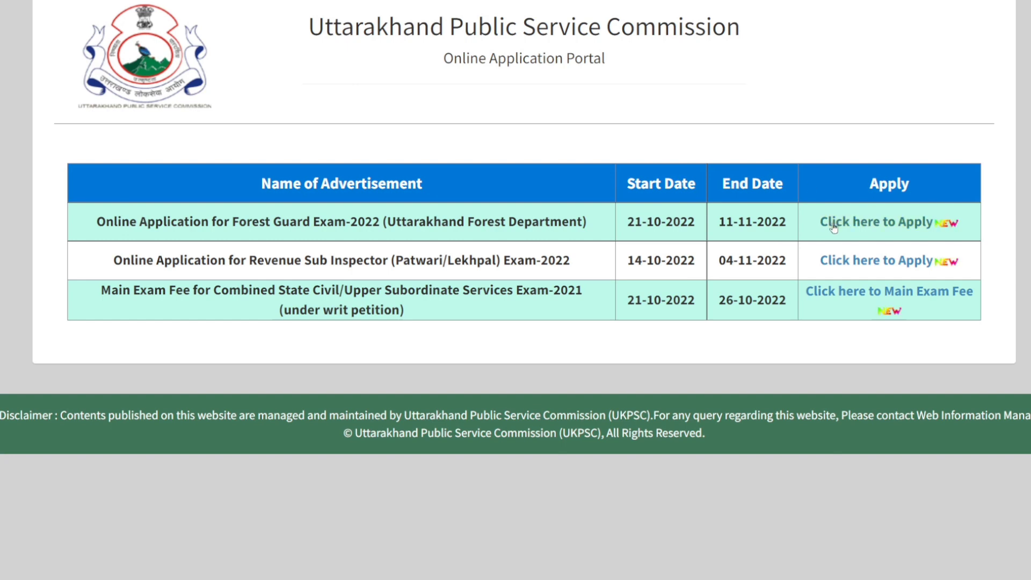
Step: Choose the Forest Guard Exam-2022 application on the portal and proceed past its instructions to the application form
left_click(889, 223)
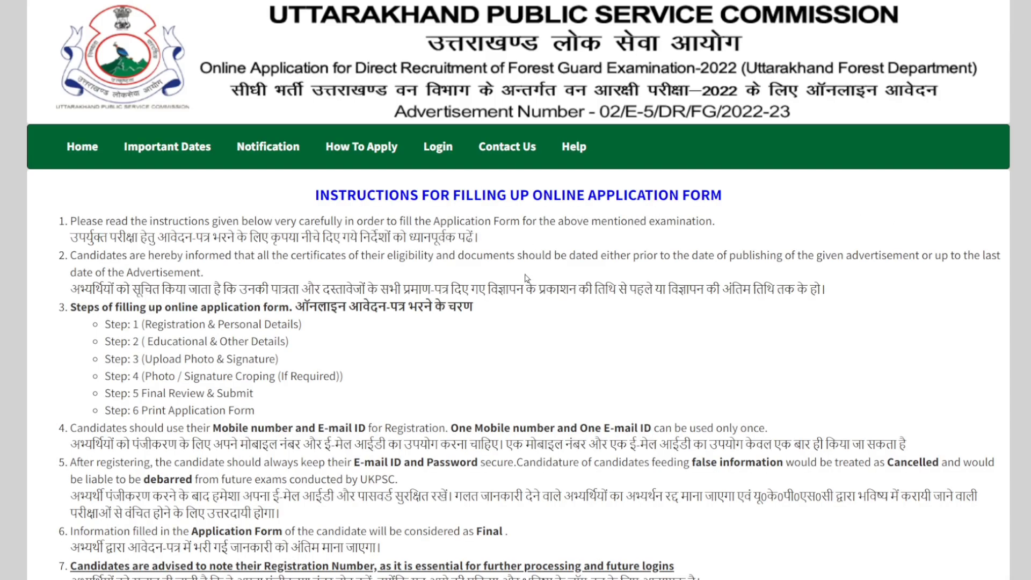
scroll(515, 279, "down", 5)
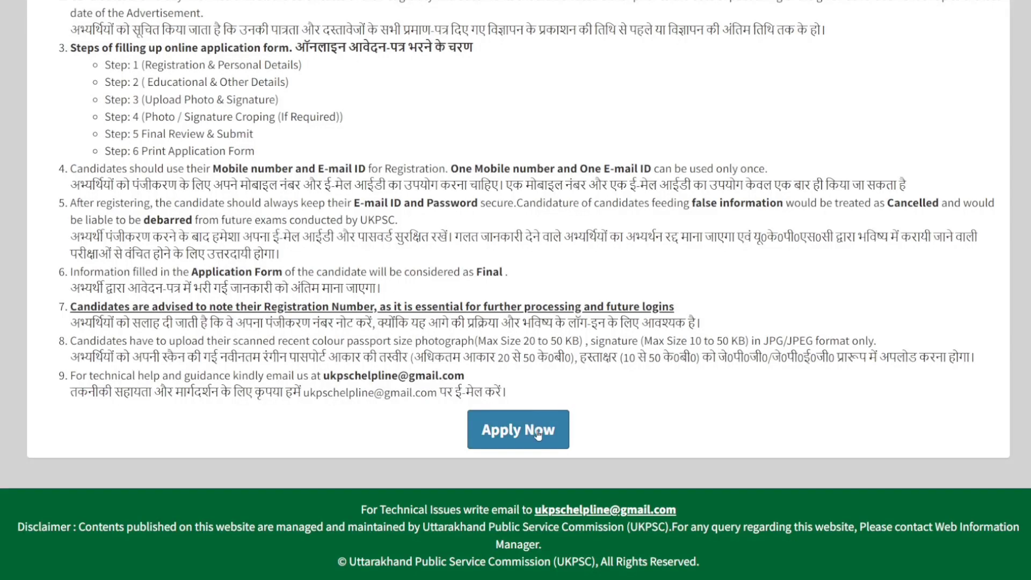
left_click(538, 435)
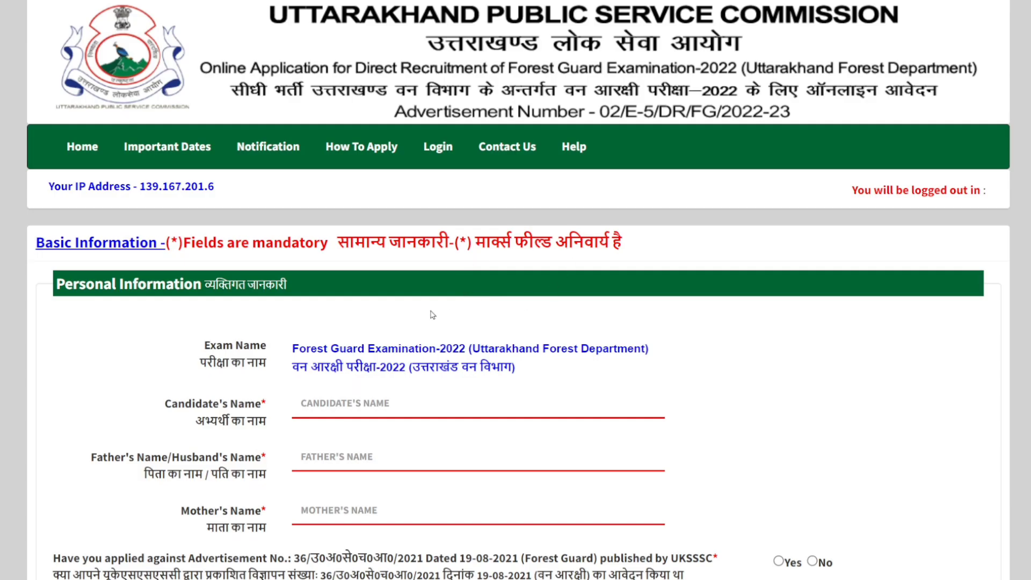
Step: Look over the Personal Information fields, answer Yes to having applied against UKSSSC's 2021 Forest Guard advertisement, and activate the registration number field
scroll(449, 273, "down", 3)
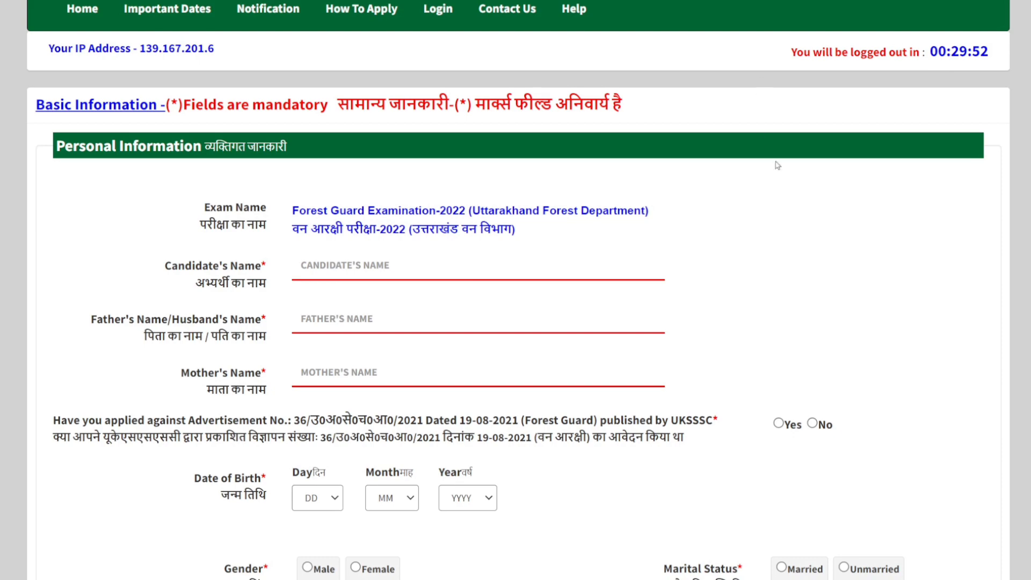
scroll(780, 197, "down", 6)
scroll(727, 230, "up", 9)
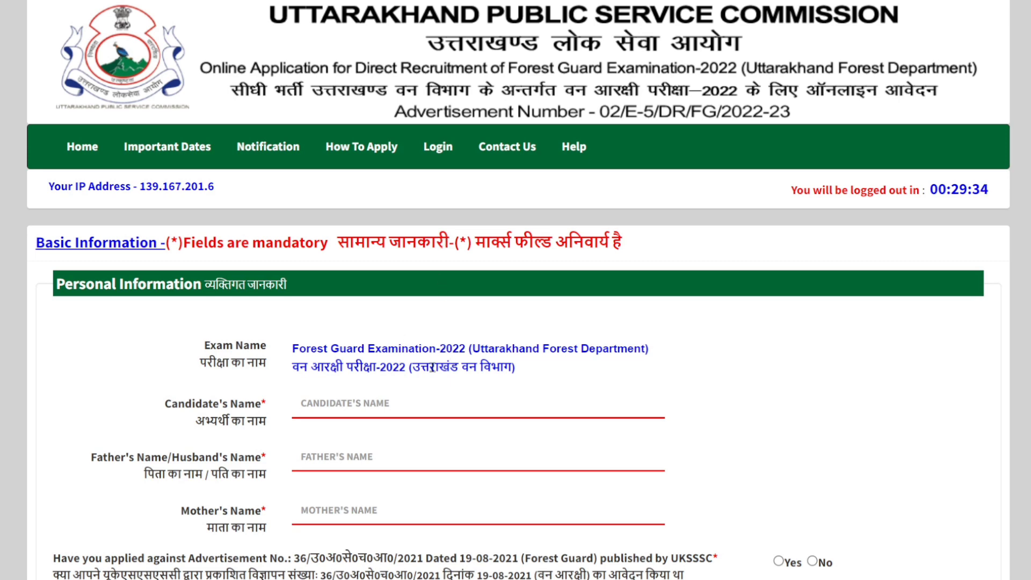
scroll(432, 368, "down", 2)
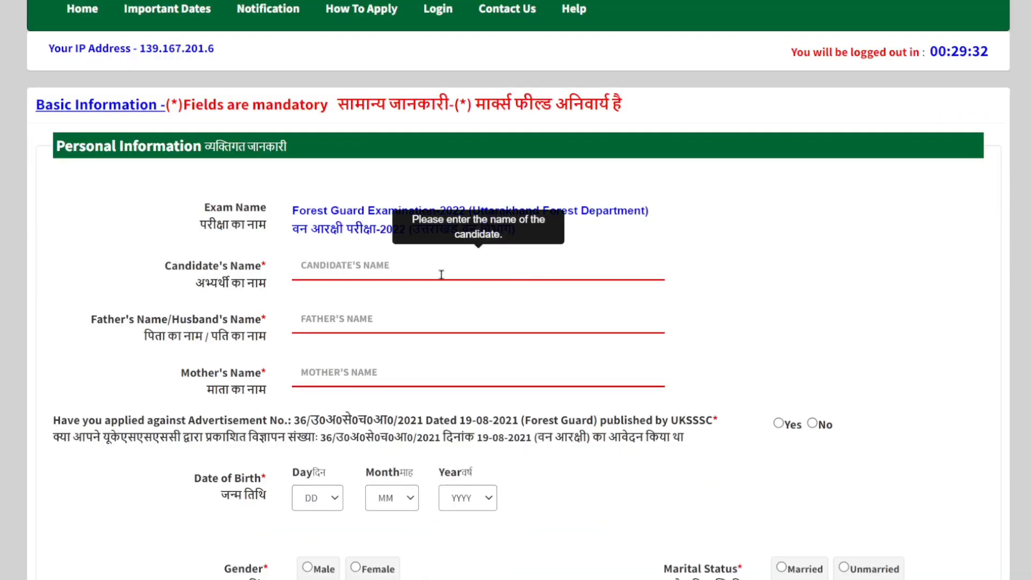
scroll(422, 417, "down", 4)
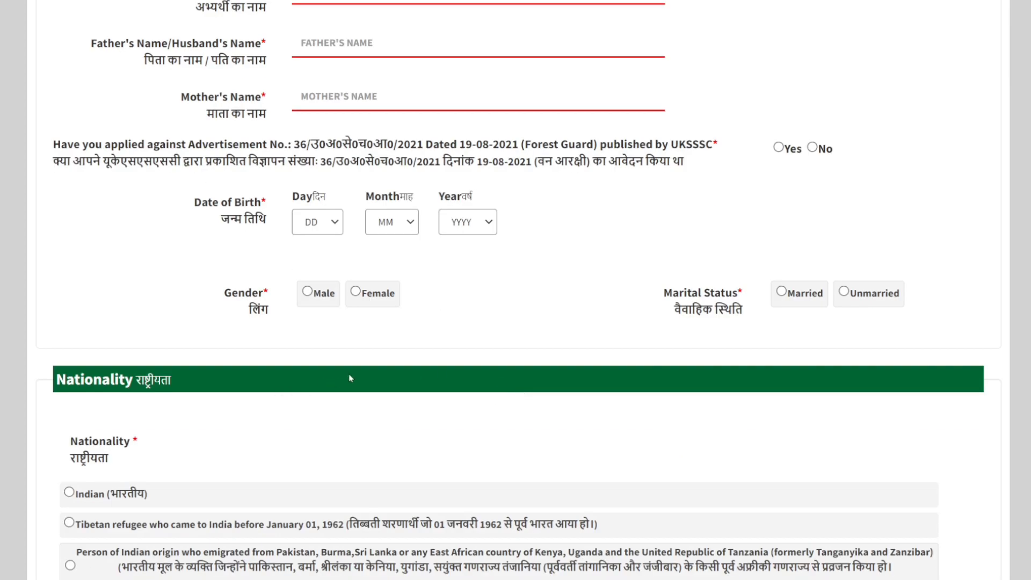
scroll(710, 249, "up", 1)
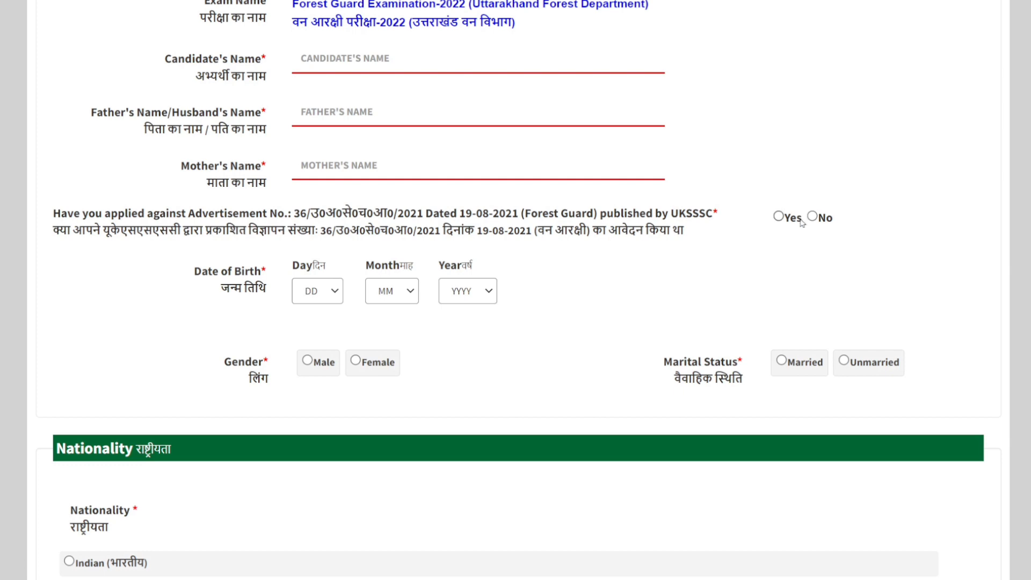
left_click(779, 217)
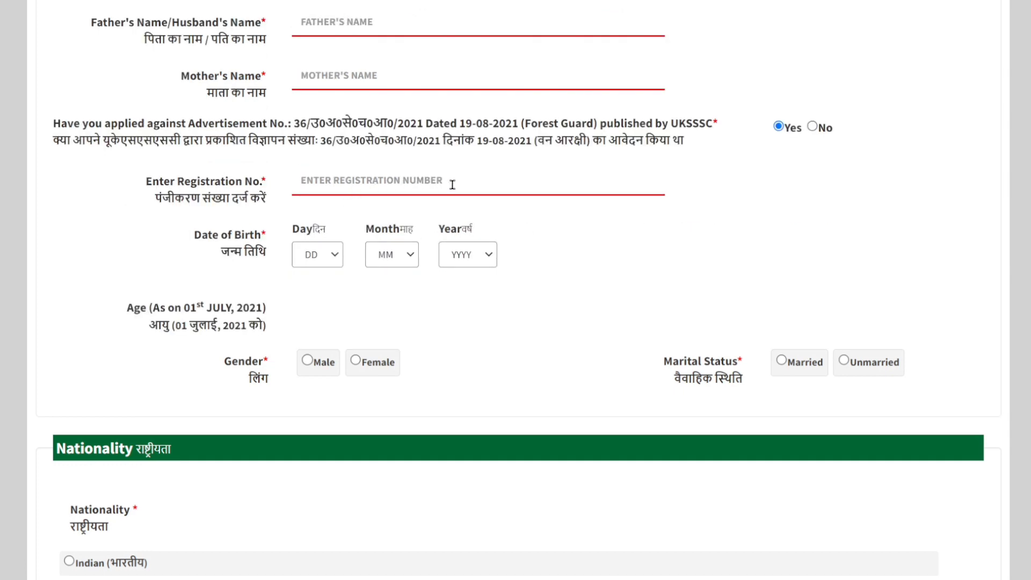
scroll(459, 187, "up", 2)
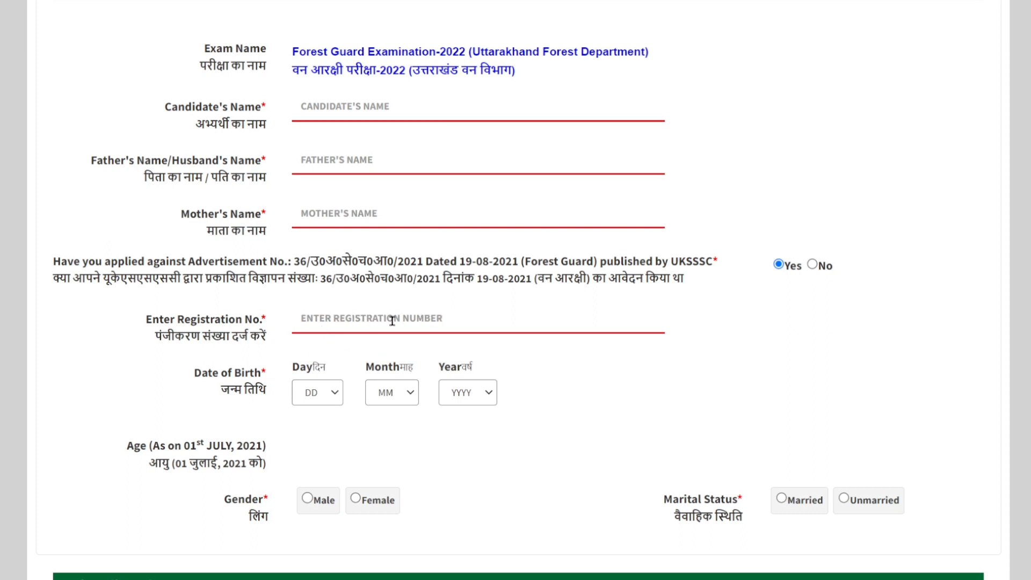
left_click(409, 319)
scroll(469, 317, "up", 2)
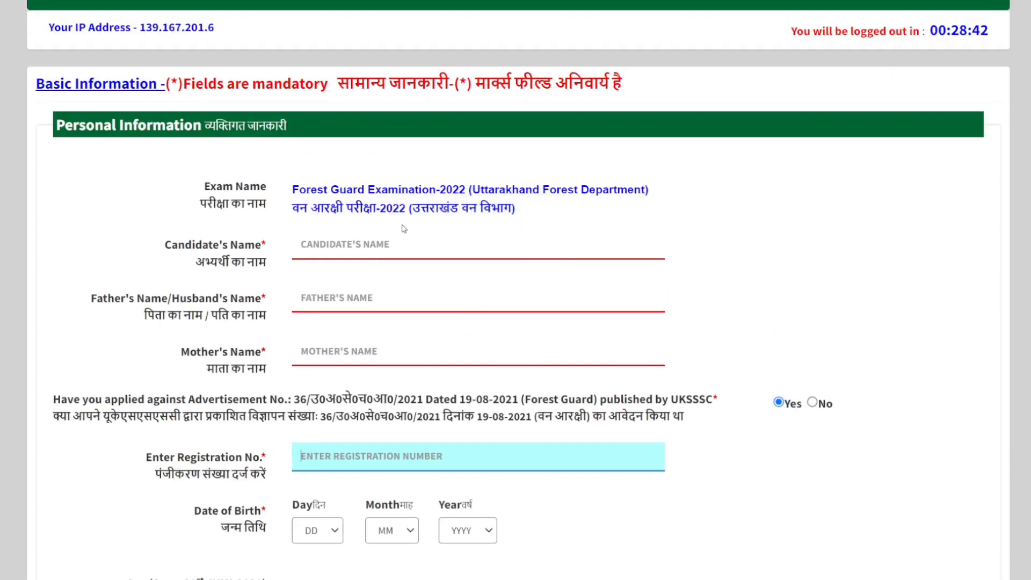
Step: Change the answer about the earlier UKSSSC Forest Guard application to No and activate the candidate's name field
left_click(813, 403)
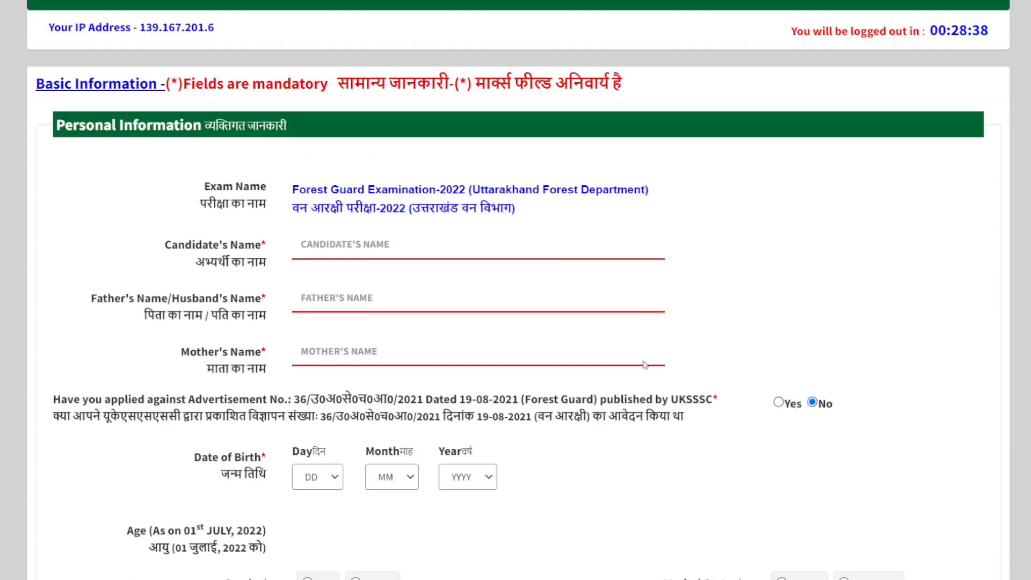
left_click(371, 247)
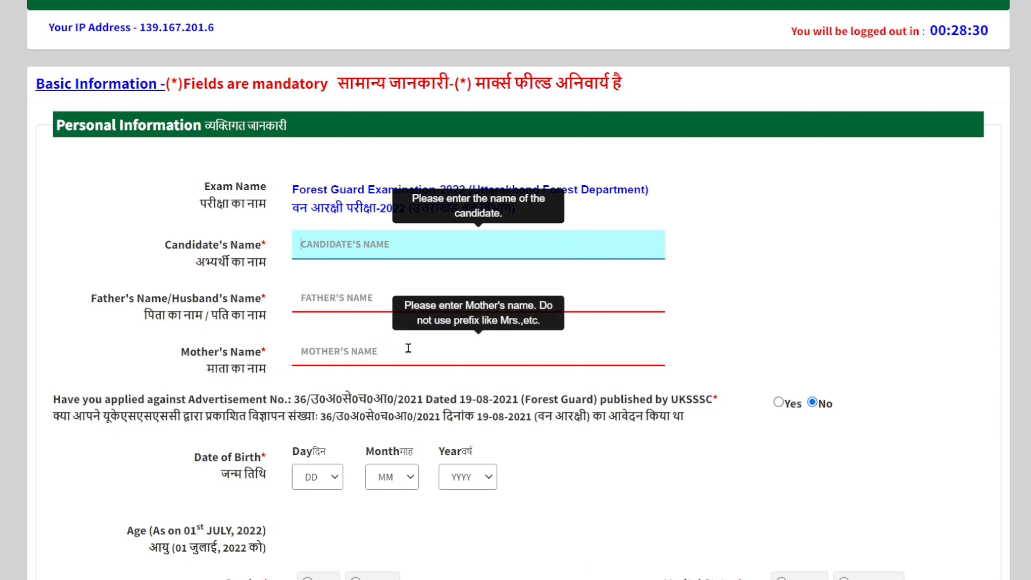
scroll(510, 356, "down", 1)
scroll(169, 306, "down", 1)
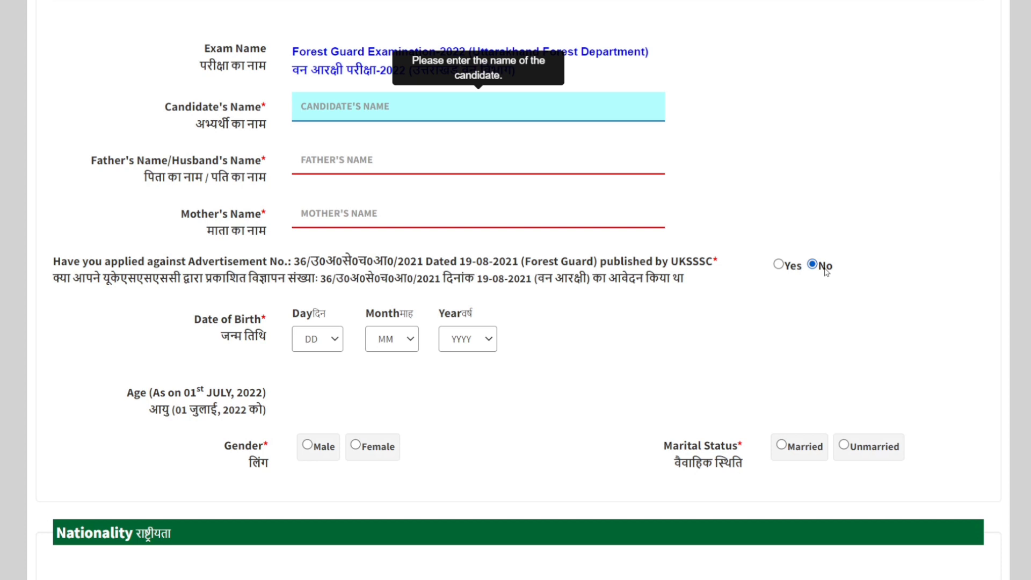
Step: Set the earlier UKSSSC Forest Guard application answer to Yes and activate its registration number field
left_click(778, 264)
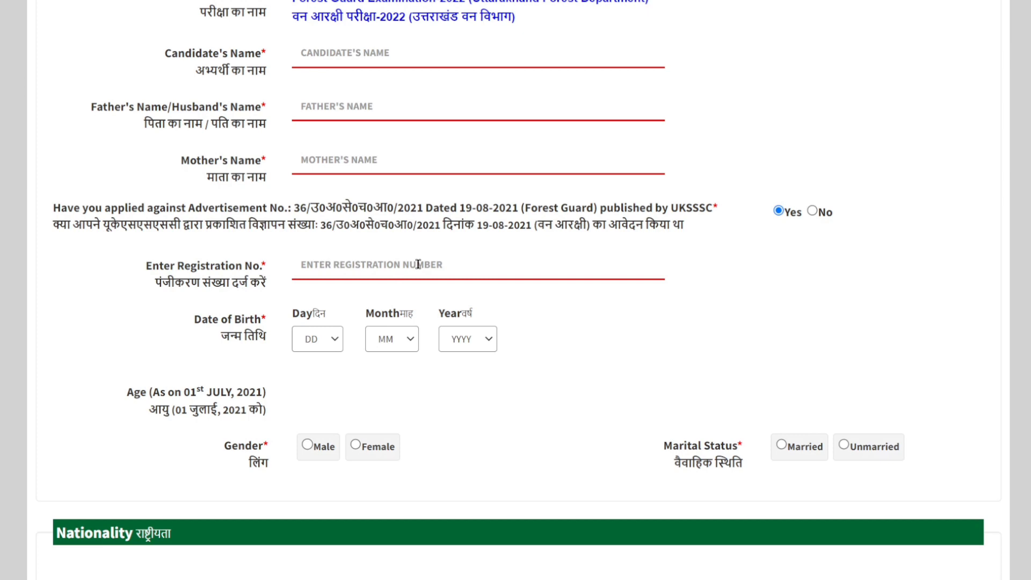
left_click(382, 266)
scroll(449, 156, "down", 1)
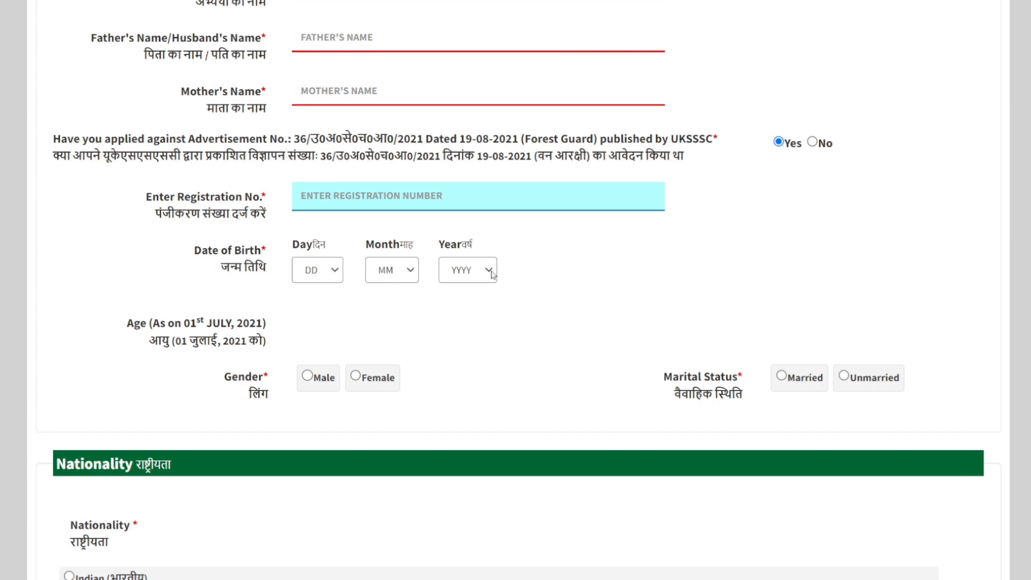
Step: Set the marital status to Unmarried and the nationality to Indian
scroll(483, 276, "down", 1)
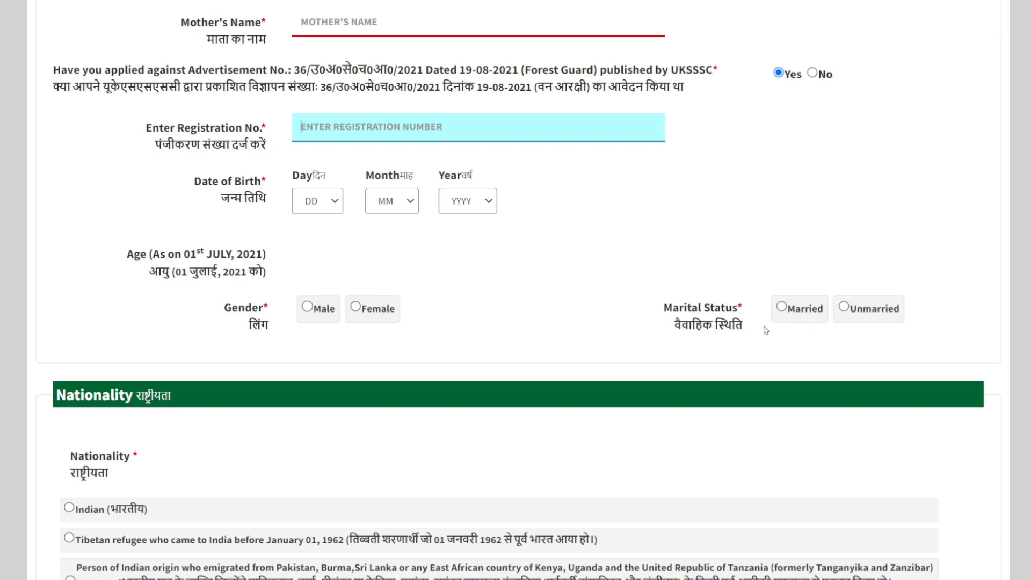
left_click(783, 311)
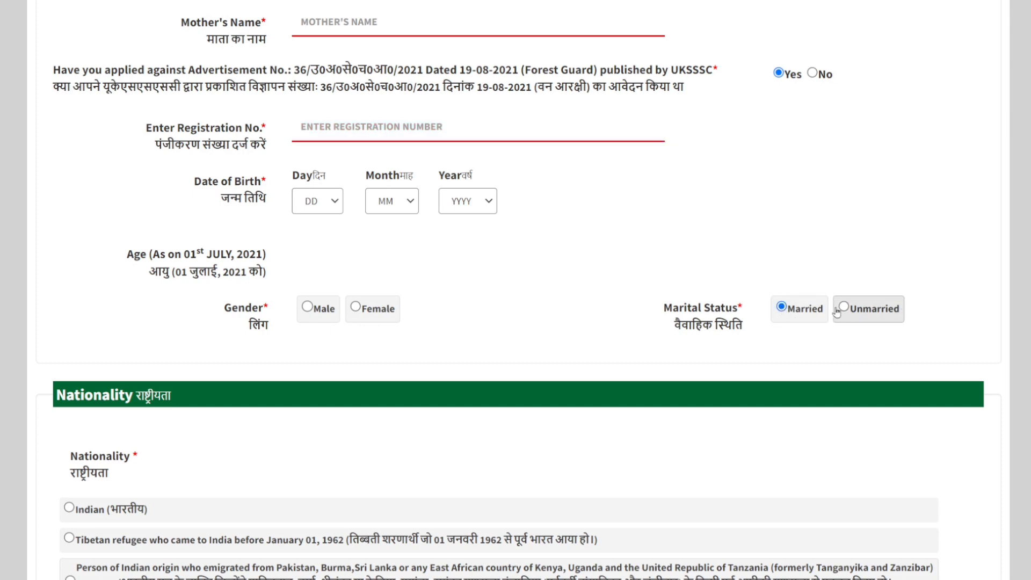
left_click(841, 310)
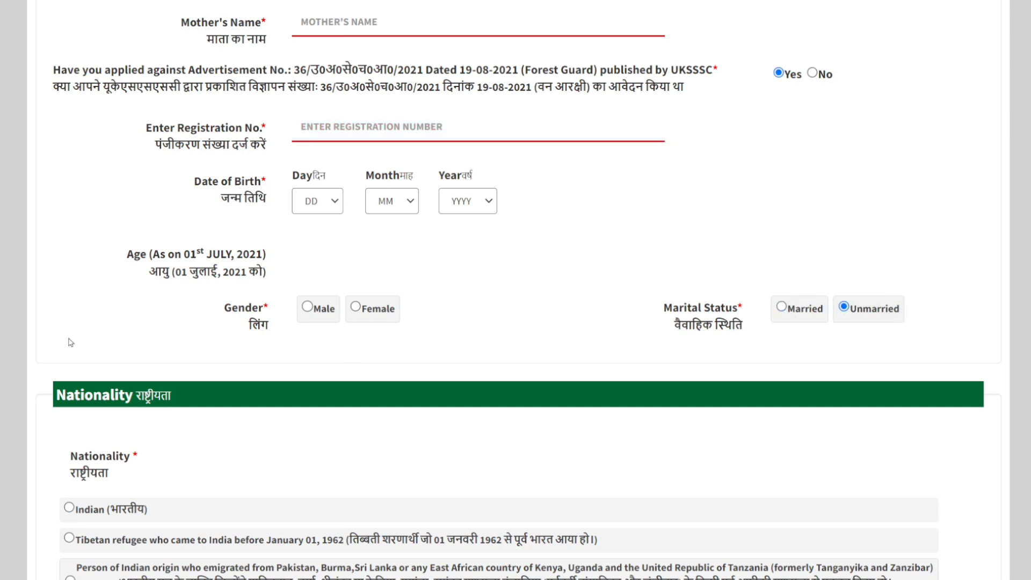
scroll(239, 329, "down", 3)
left_click(69, 368)
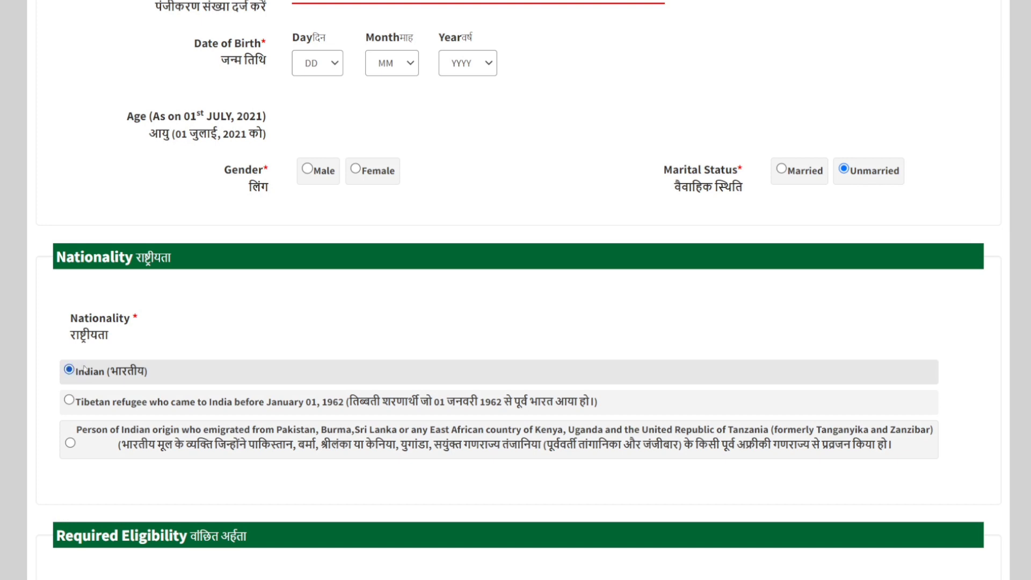
Step: Answer Yes to being registered in a District Employment Office in Uttarakhand and browse the available employment office districts
scroll(240, 290, "down", 7)
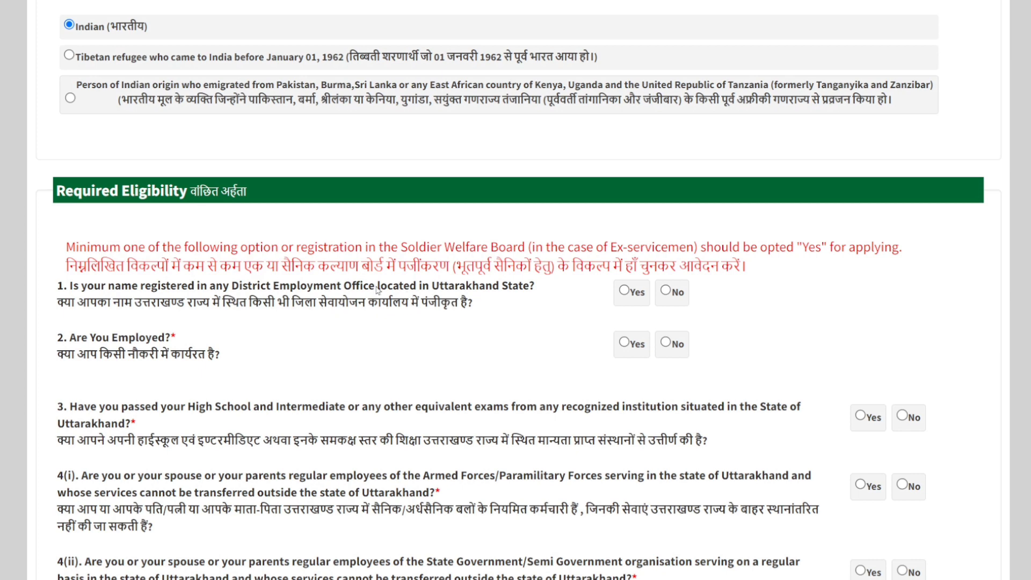
left_click(625, 292)
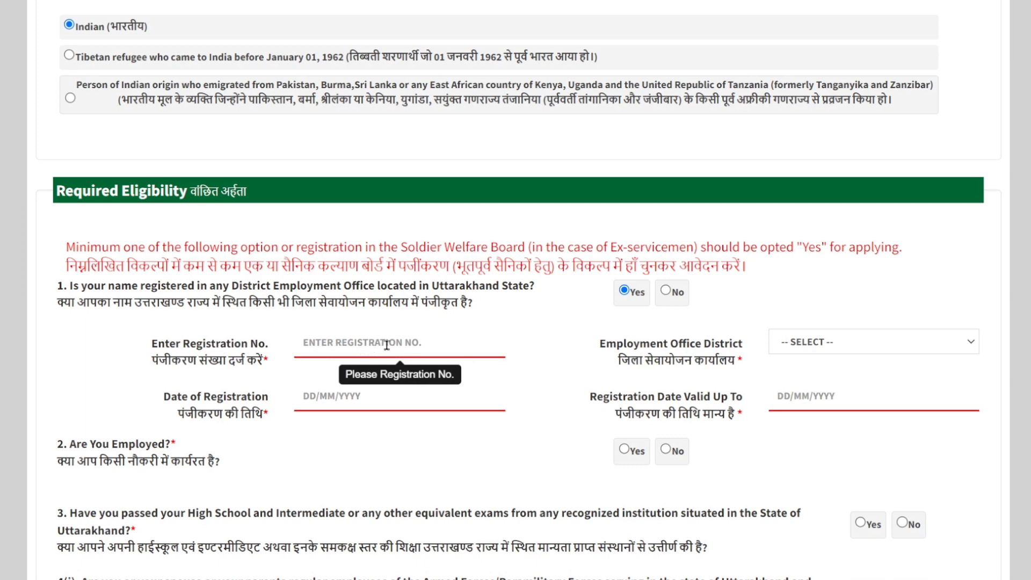
left_click(433, 345)
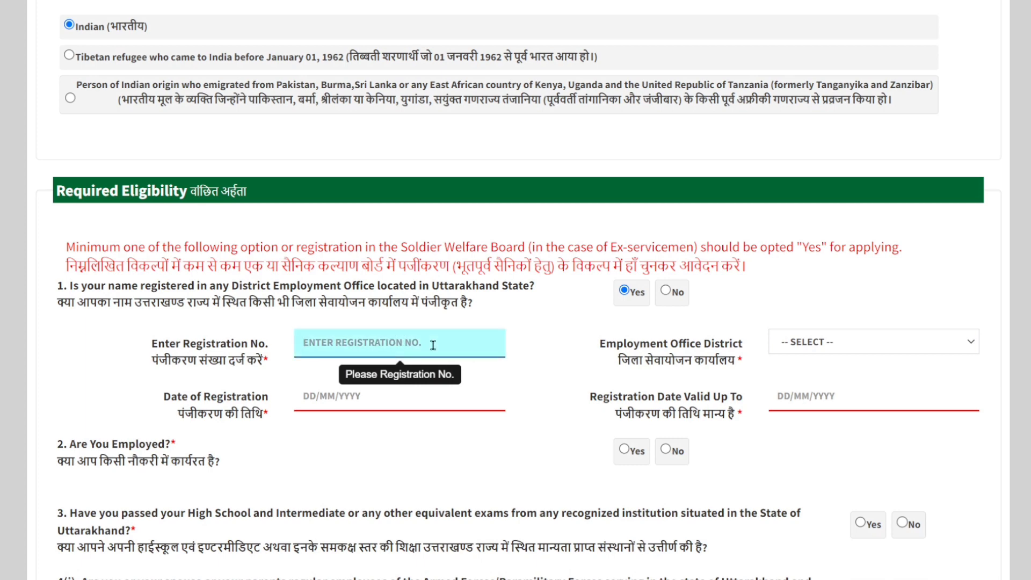
left_click(969, 342)
scroll(894, 303, "down", 1)
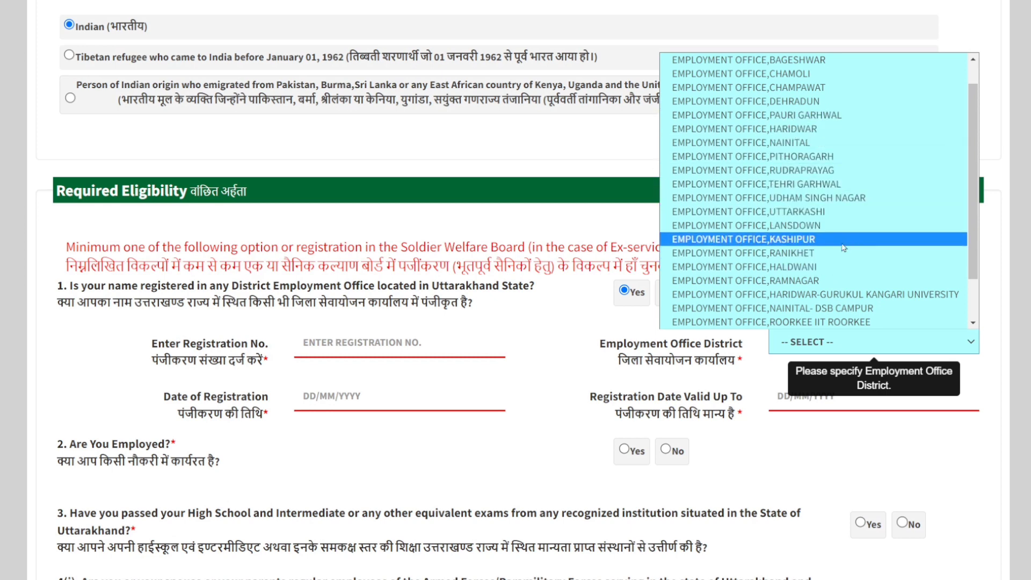
Step: Look at the calendars for the employment office's date of registration and the registration's valid-up-to date
left_click(376, 397)
left_click(376, 398)
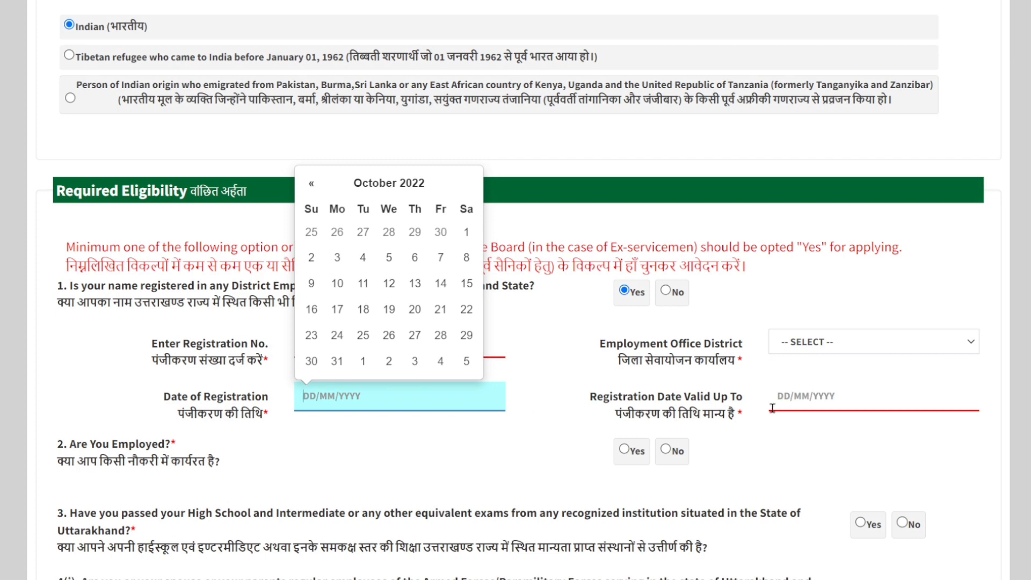
left_click(839, 403)
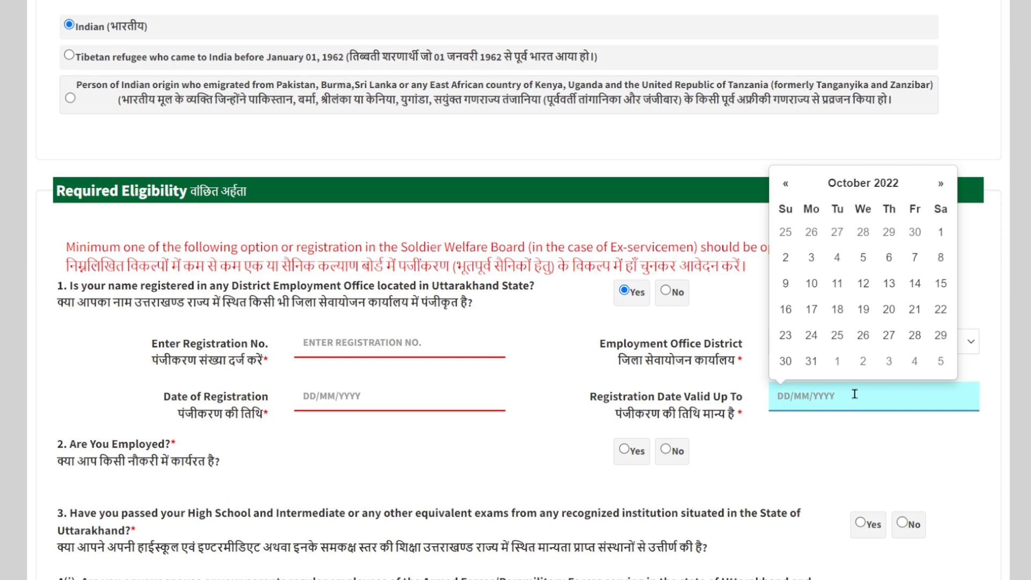
left_click(365, 403)
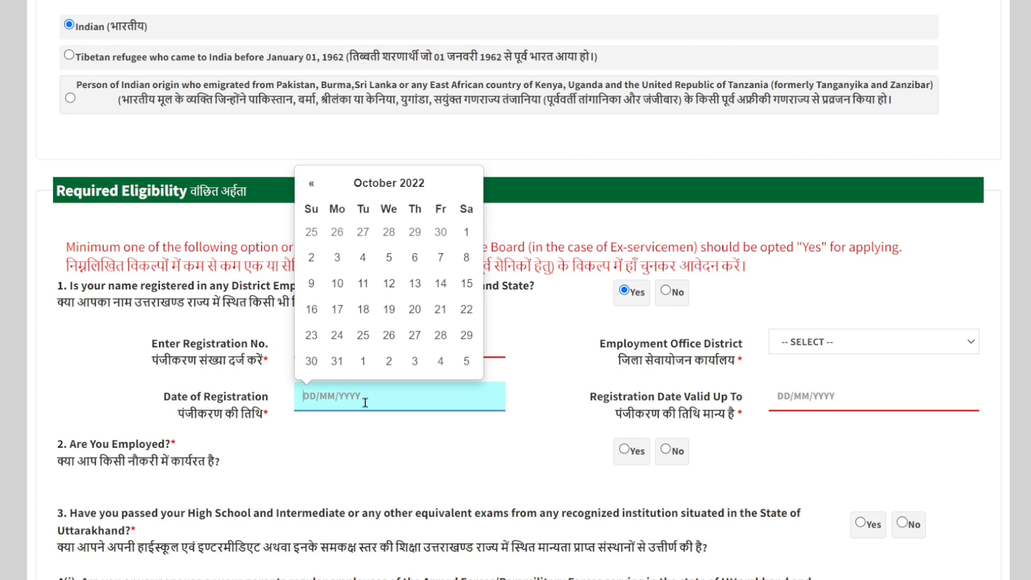
left_click(857, 386)
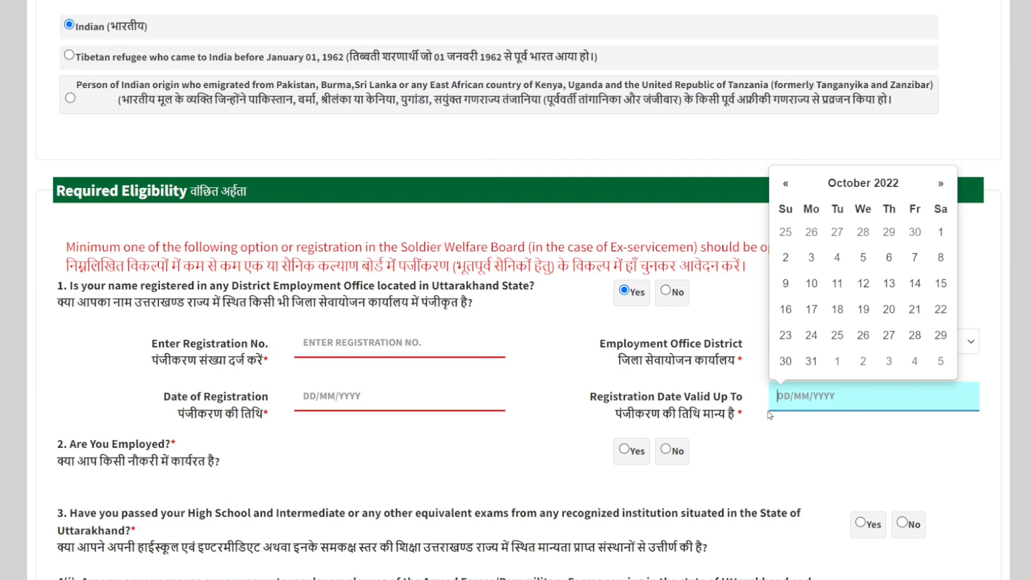
Step: Answer Yes to the Required Eligibility question about being employed
scroll(816, 402, "down", 1)
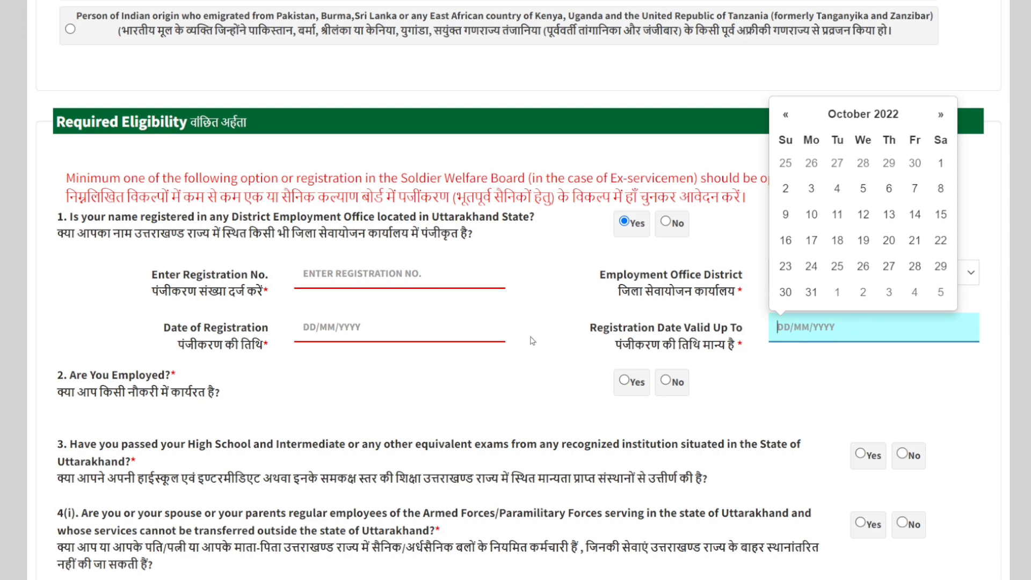
scroll(337, 368, "down", 2)
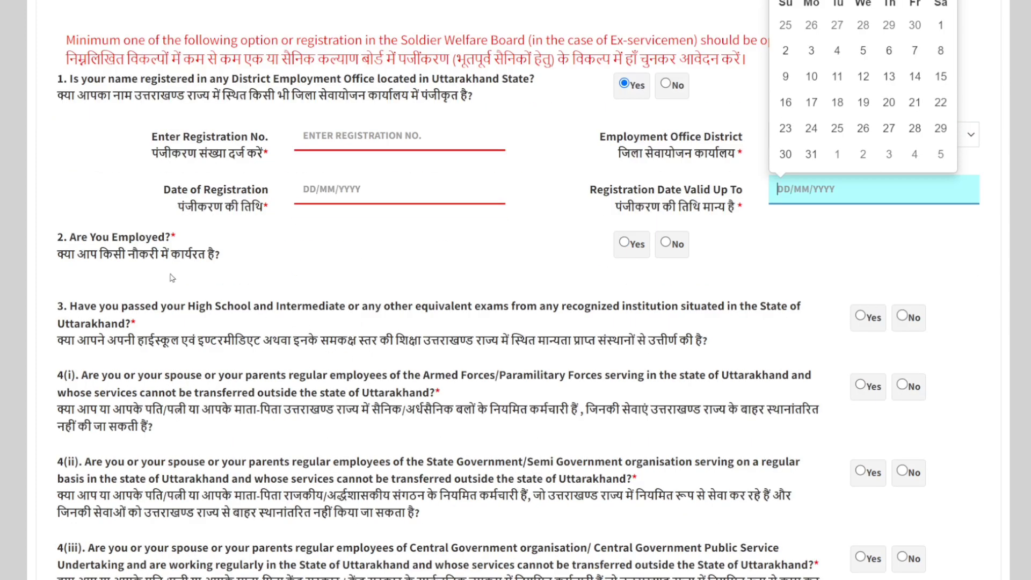
left_click(364, 263)
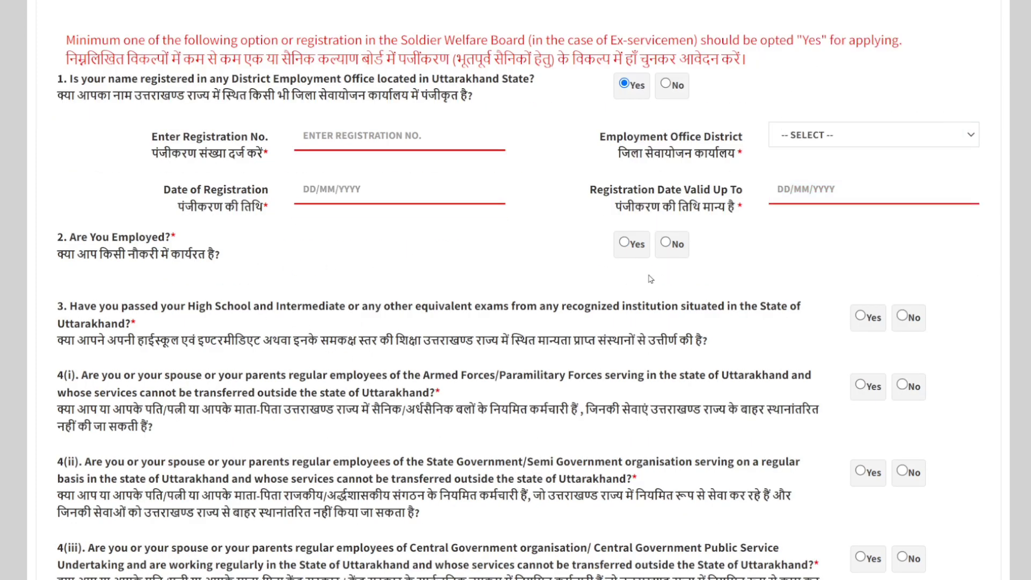
left_click(625, 245)
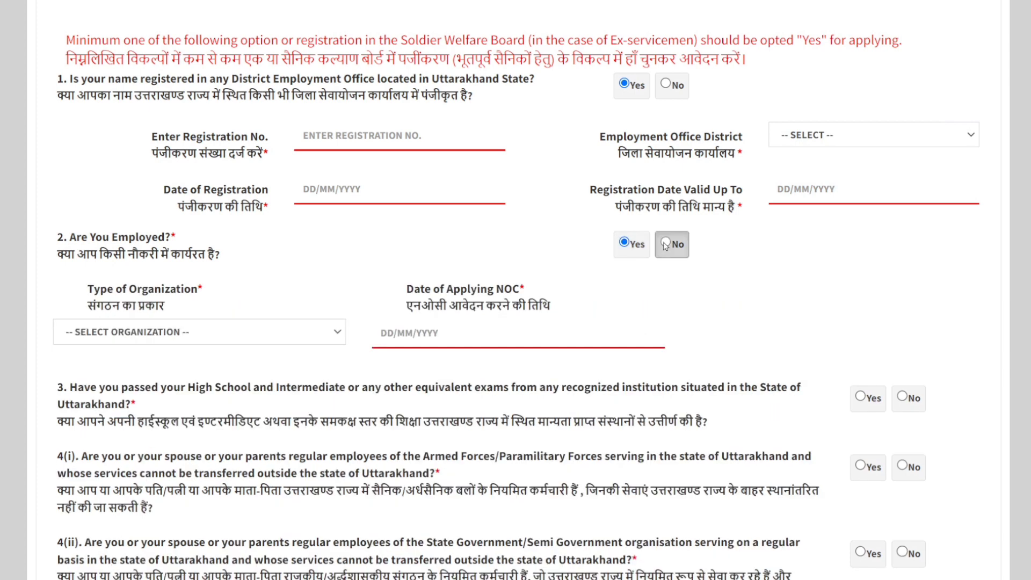
Step: Change the answer to question 2, Are You Employed, to No
left_click(666, 243)
left_click(629, 244)
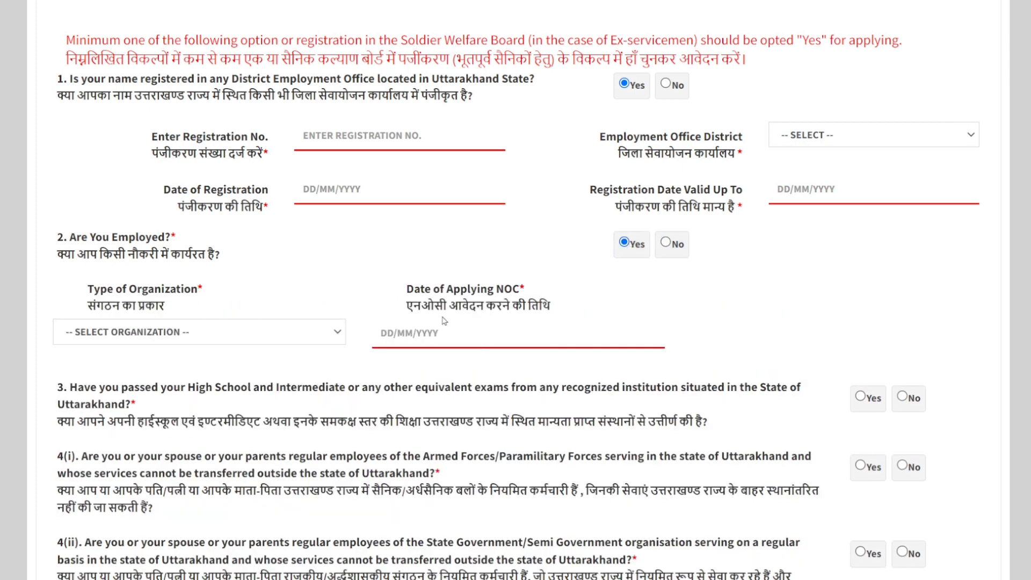
left_click(665, 243)
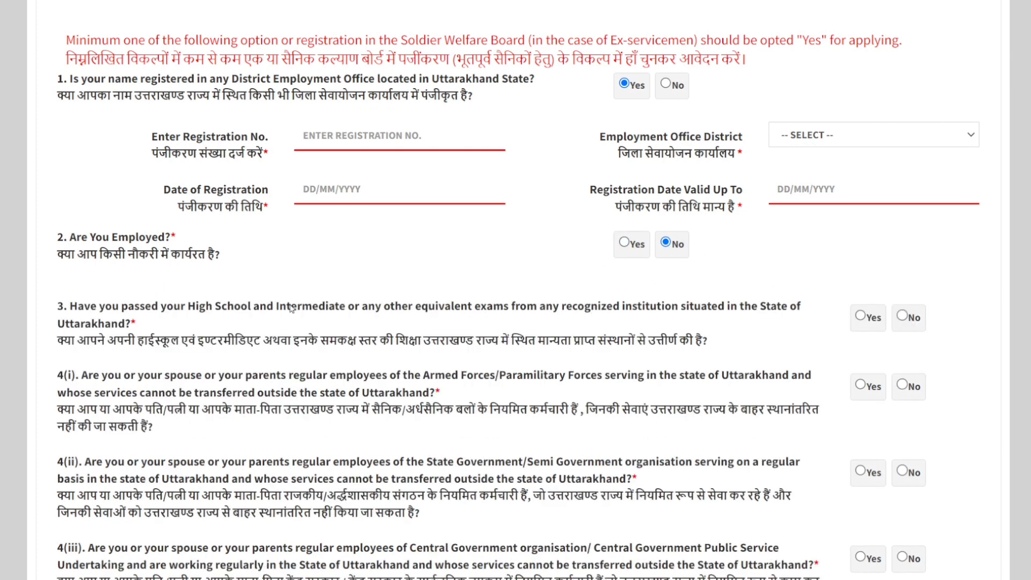
Step: Answer No to question 3 on High School and Intermediate exams and to question 4(i) on Armed Forces/Paramilitary employees
scroll(293, 309, "down", 1)
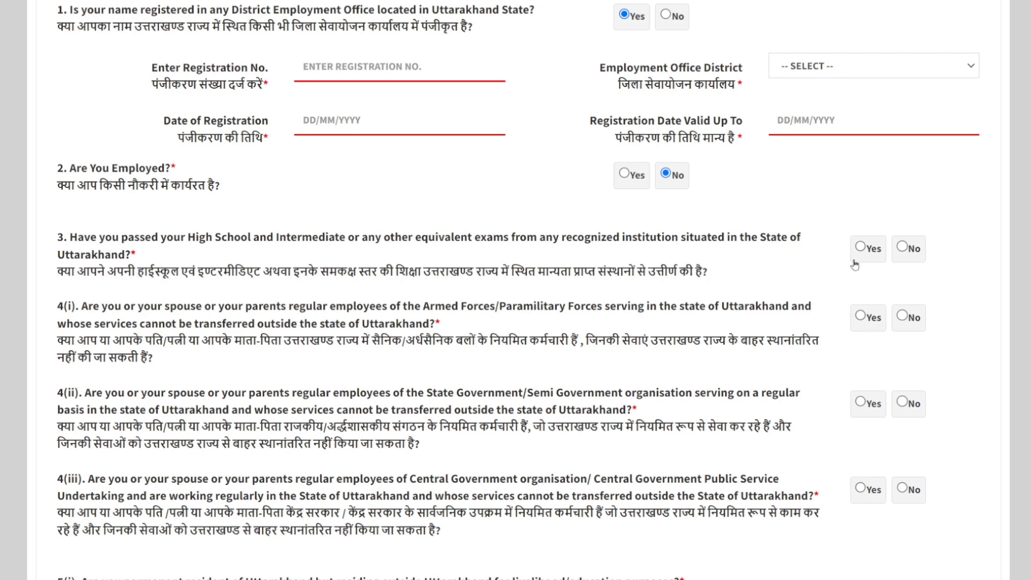
left_click(904, 248)
left_click(862, 317)
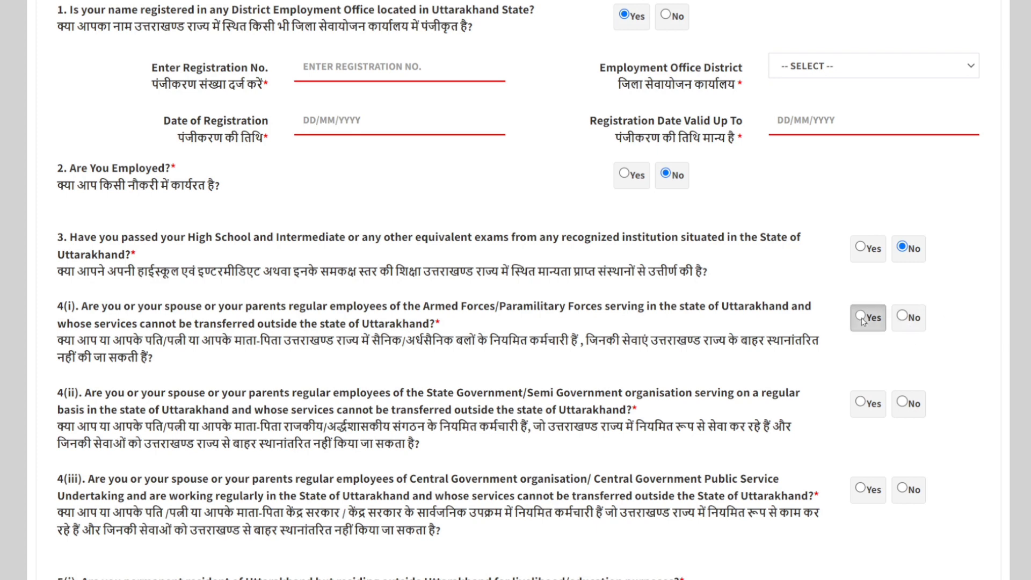
left_click(901, 318)
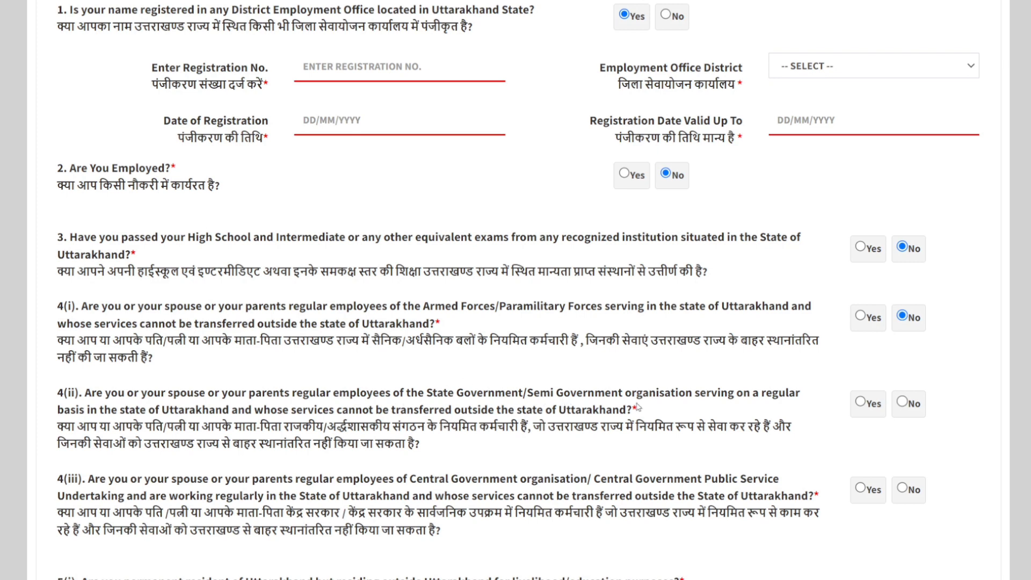
Step: Answer No to question 4(ii) on State Government employees and question 4(iii) on Central Government employees
left_click(860, 402)
left_click(902, 403)
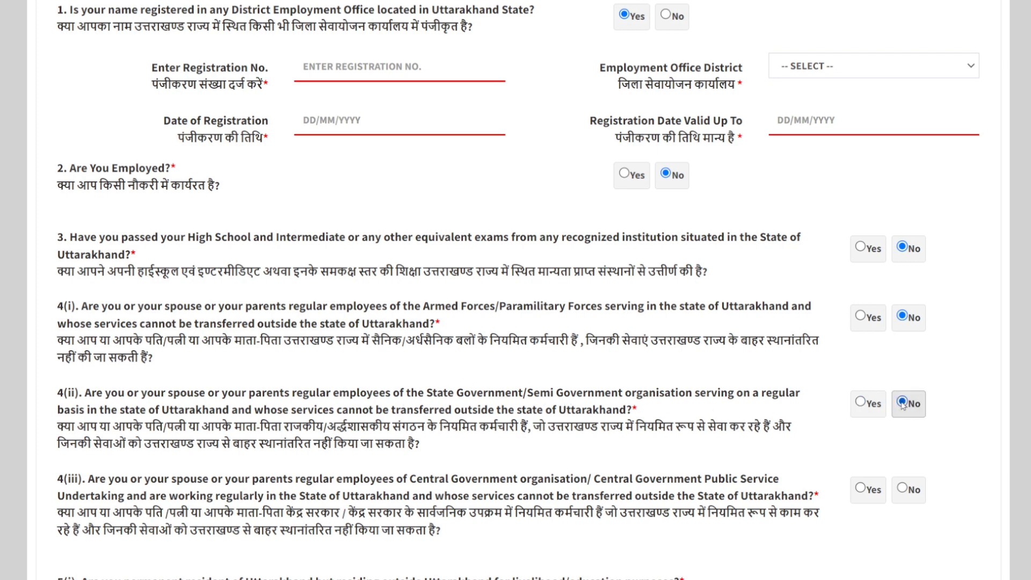
scroll(620, 396, "down", 1)
scroll(809, 344, "down", 2)
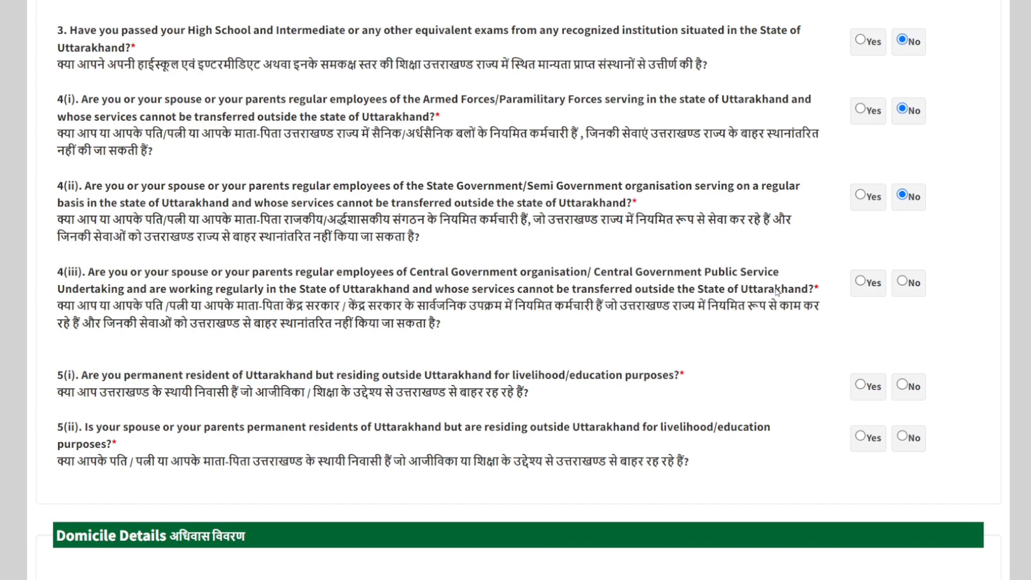
left_click(862, 281)
left_click(904, 282)
Step: Answer No to questions 5(i) and 5(ii) about permanent Uttarakhand residents living outside the state for livelihood or education
scroll(518, 418, "down", 1)
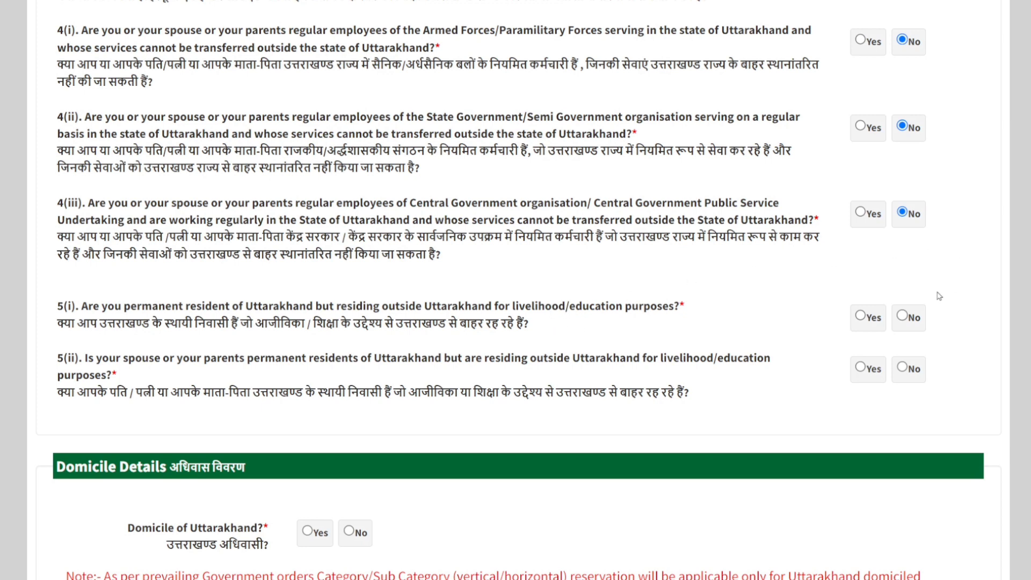
left_click(903, 315)
left_click(904, 369)
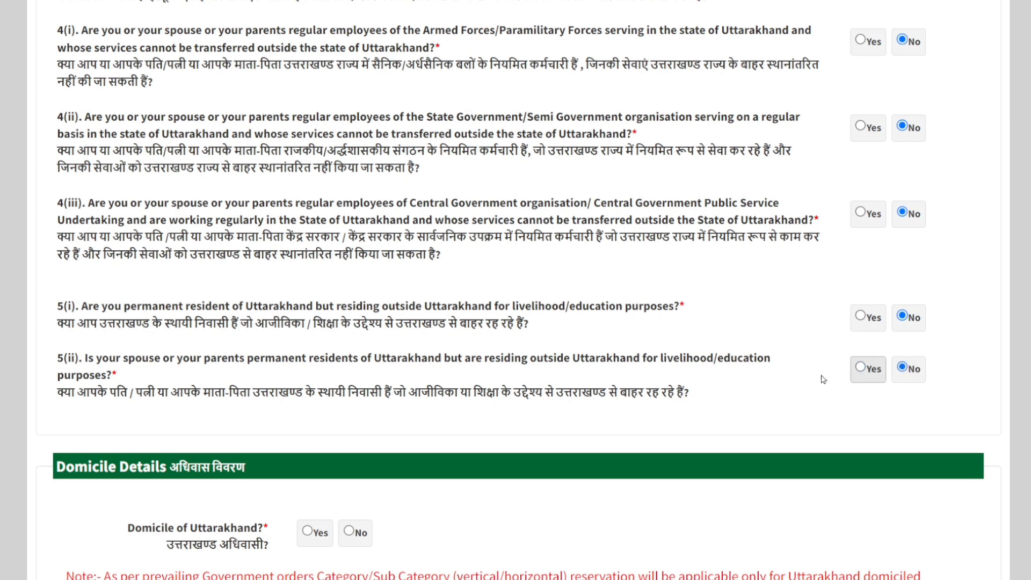
Step: Read the reservation note, answer Yes to Domicile of Uttarakhand and view the available category options
scroll(389, 380, "down", 5)
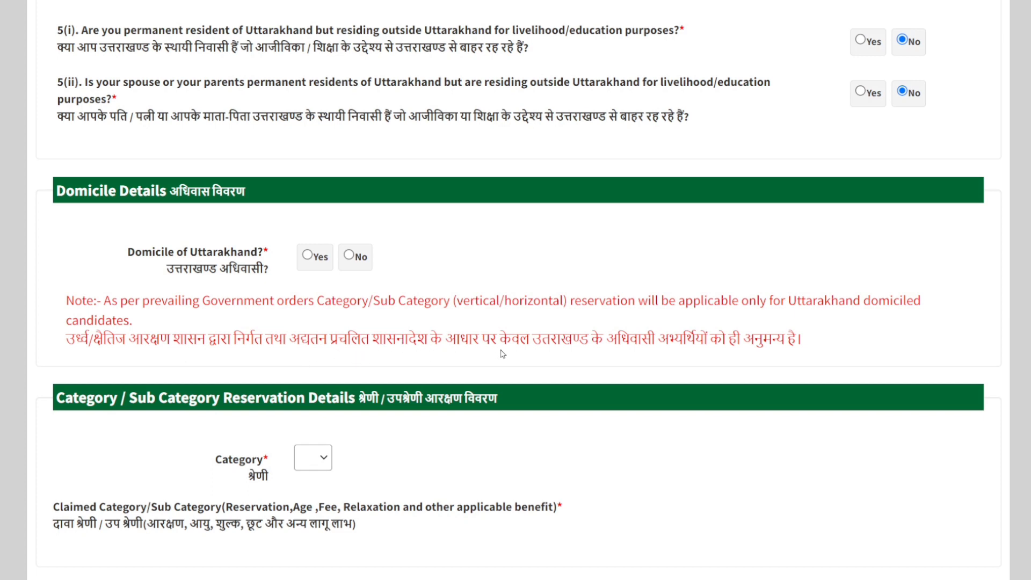
left_click_drag(561, 342, 742, 342)
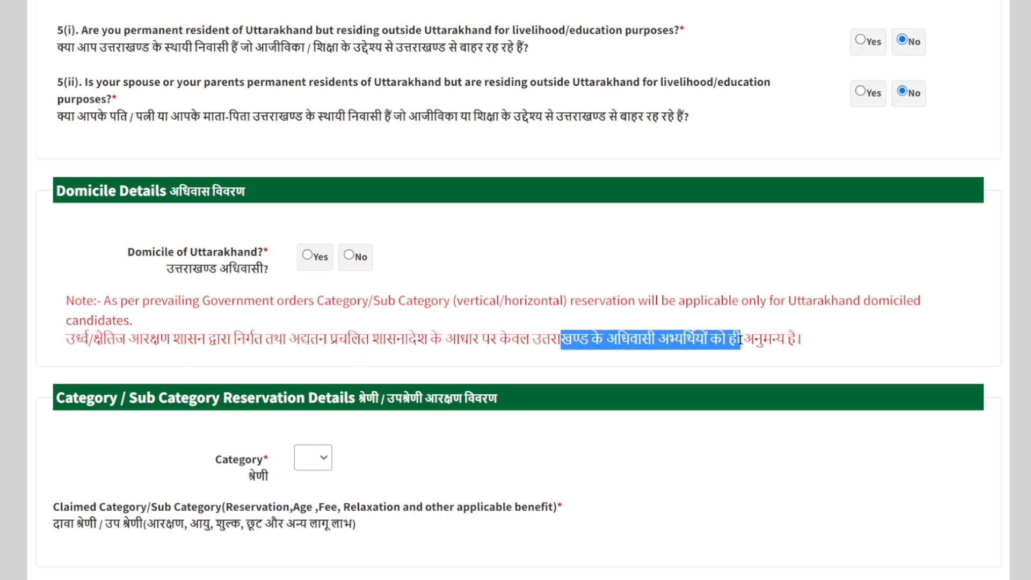
left_click(863, 347)
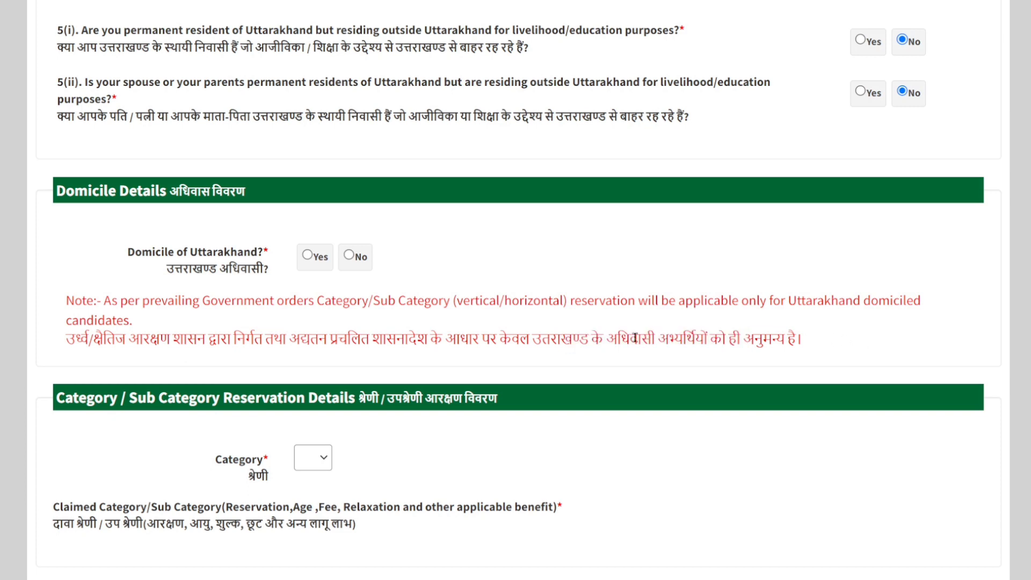
left_click(309, 257)
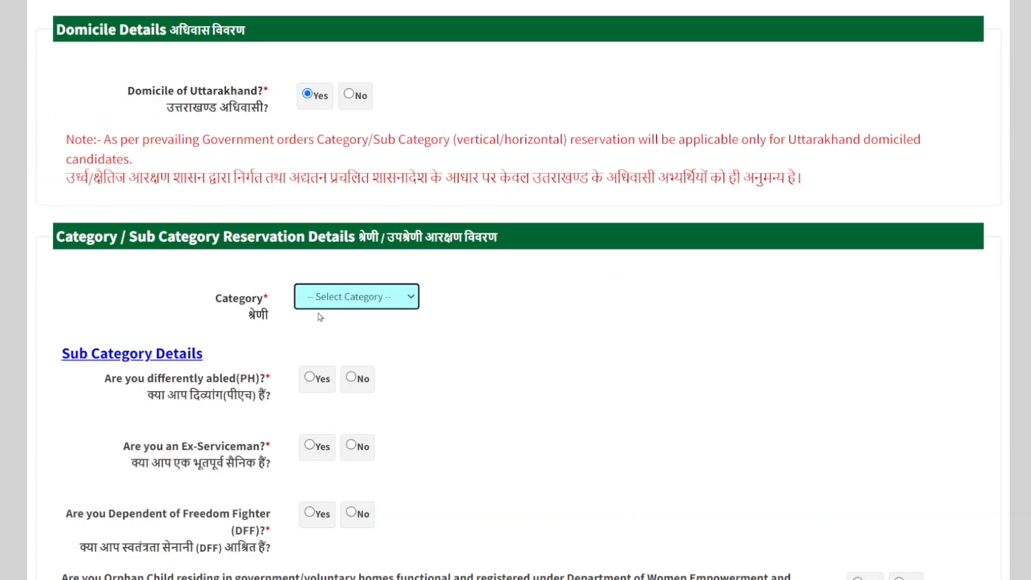
left_click(413, 295)
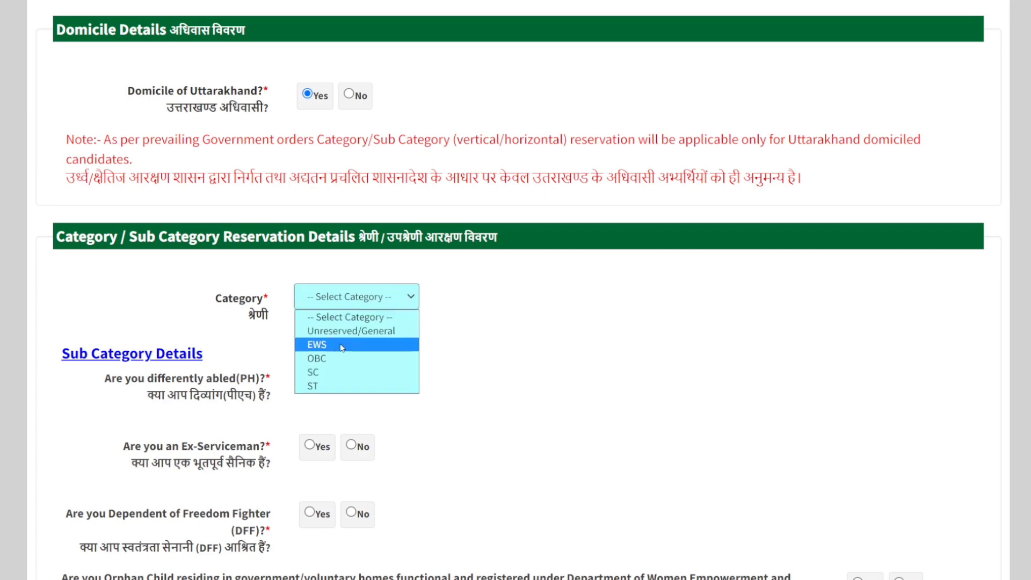
left_click(505, 337)
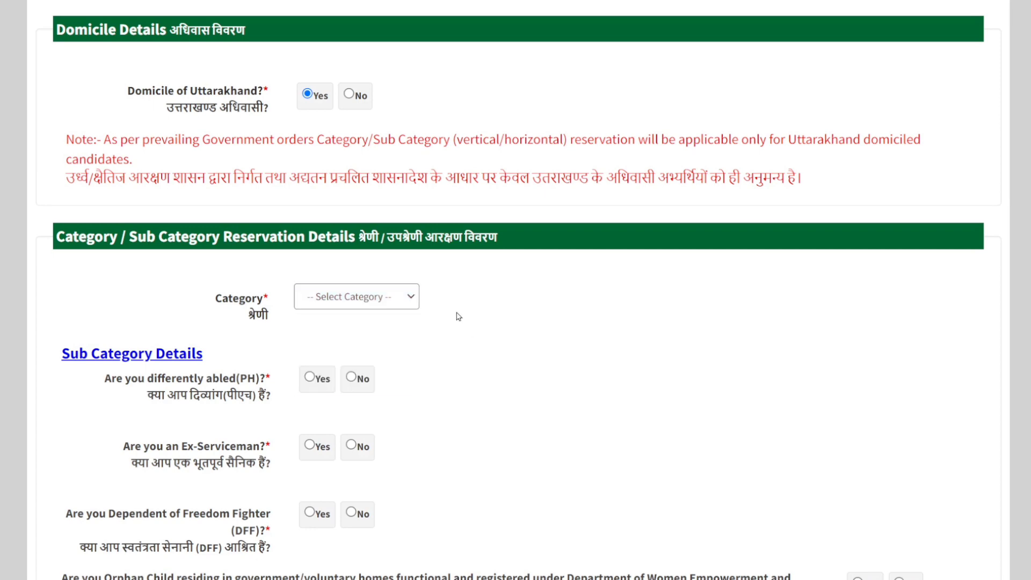
Step: Try answering No to Domicile of Uttarakhand and view the categories offered to non-domiciled candidates
scroll(459, 314, "up", 1)
scroll(194, 258, "up", 1)
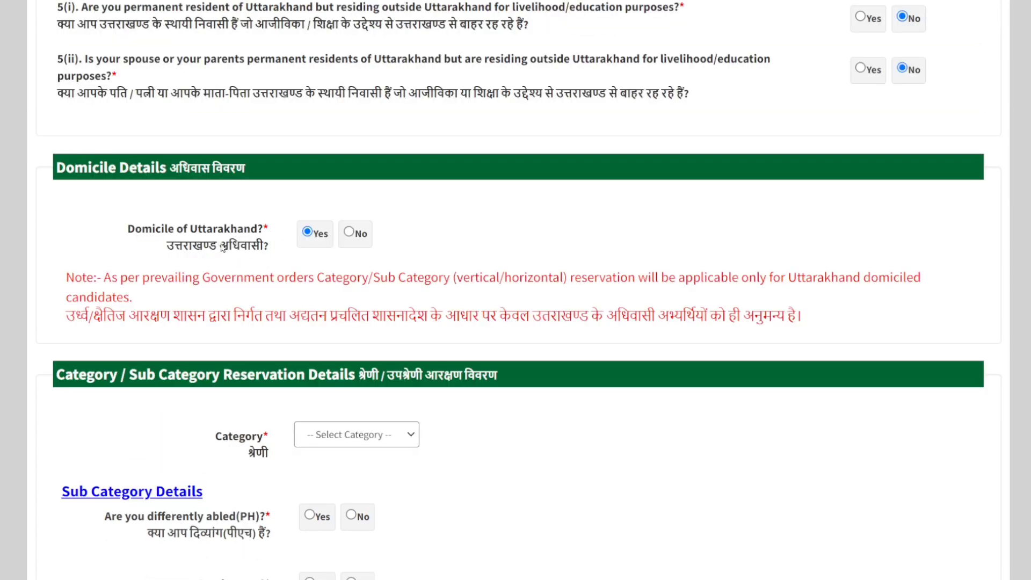
left_click(349, 233)
scroll(322, 322, "down", 1)
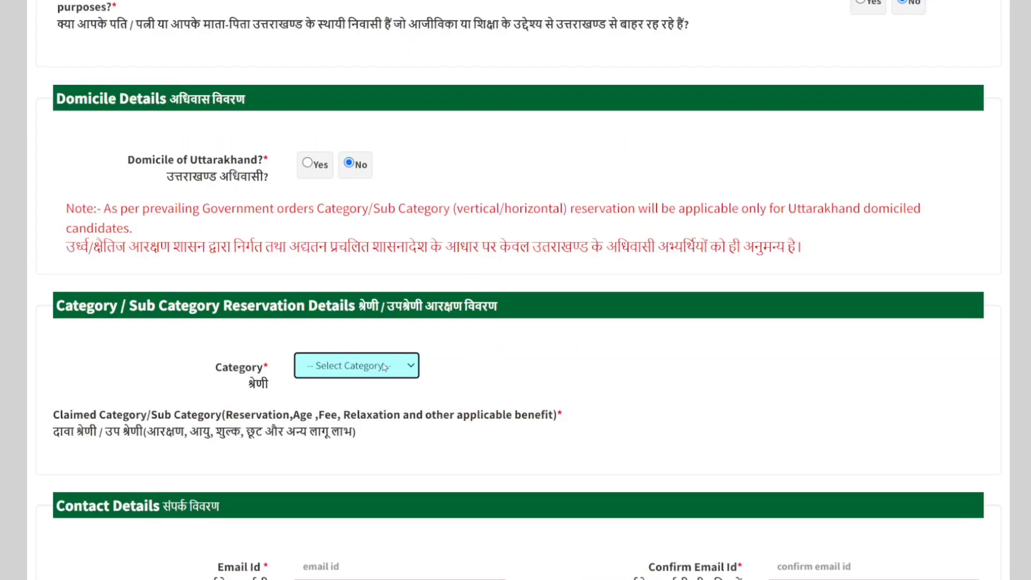
left_click(411, 367)
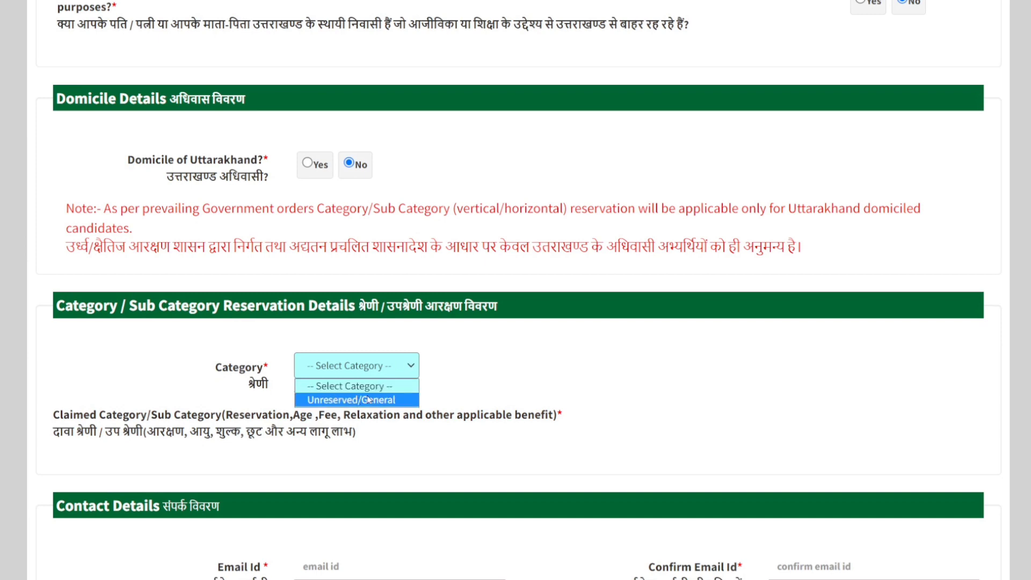
left_click(548, 377)
scroll(380, 247, "up", 1)
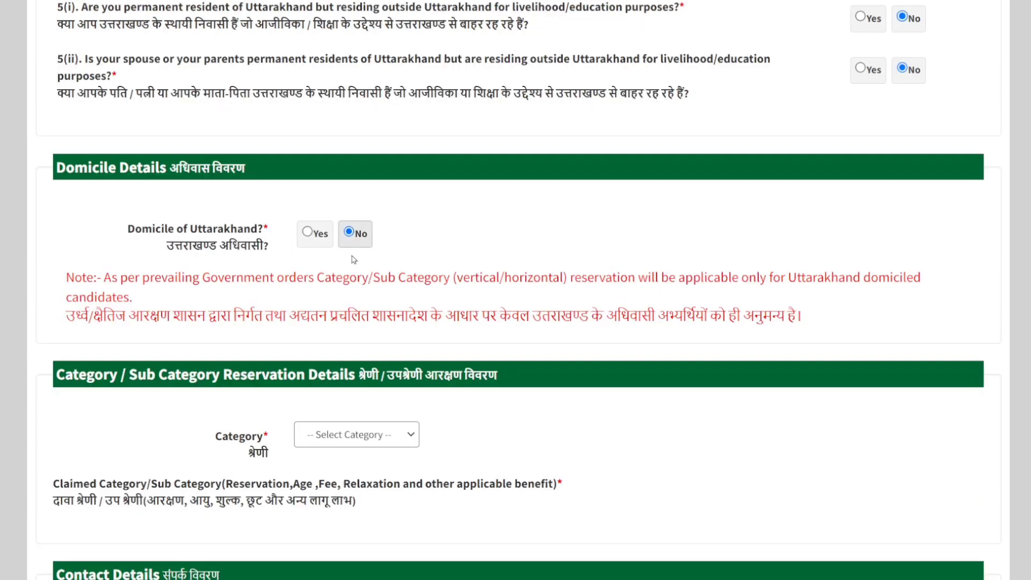
Step: Set Domicile of Uttarakhand back to Yes and choose OBC as the reservation category
left_click(308, 233)
scroll(521, 237, "down", 1)
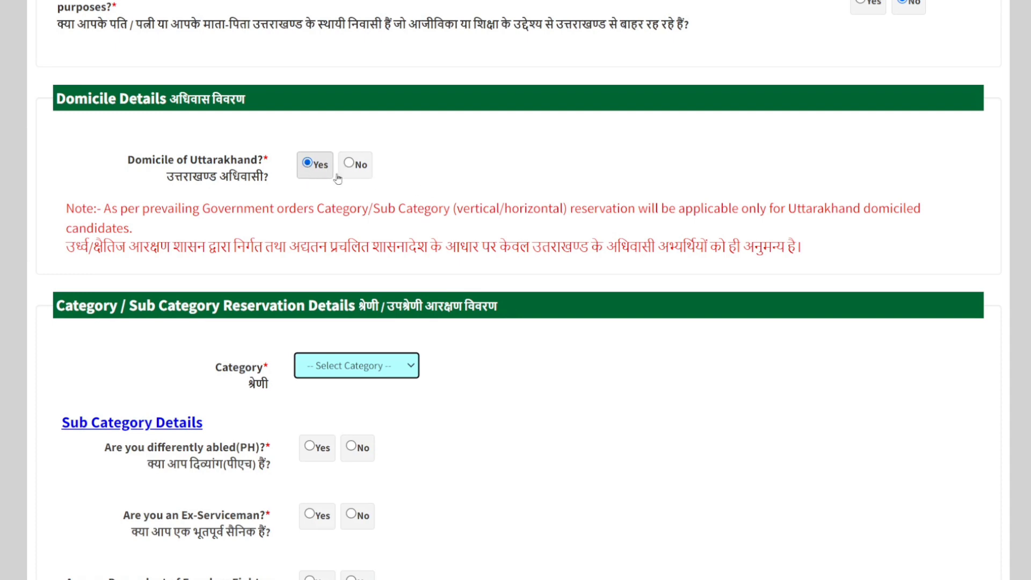
scroll(414, 307, "down", 1)
left_click(400, 301)
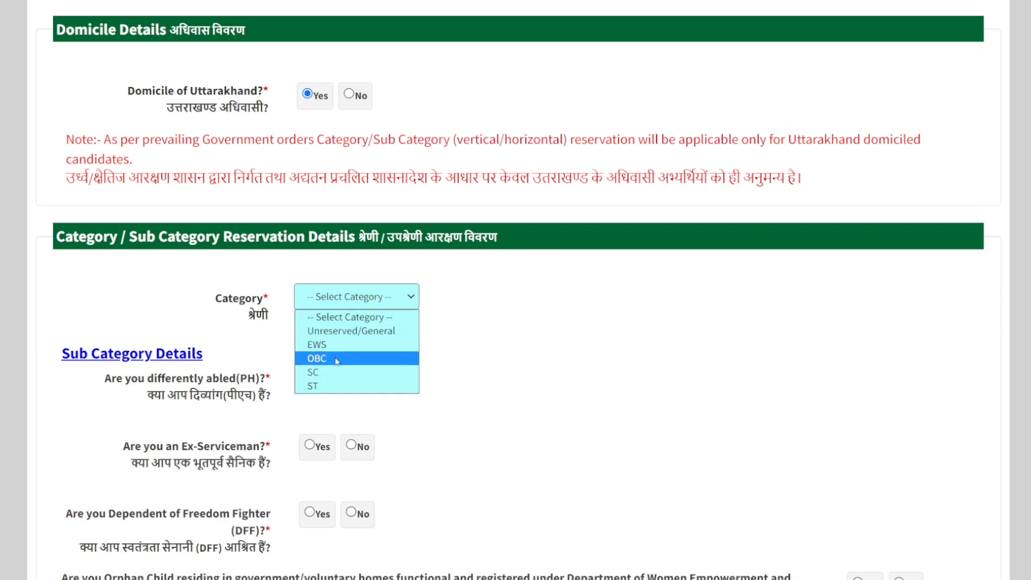
left_click(555, 363)
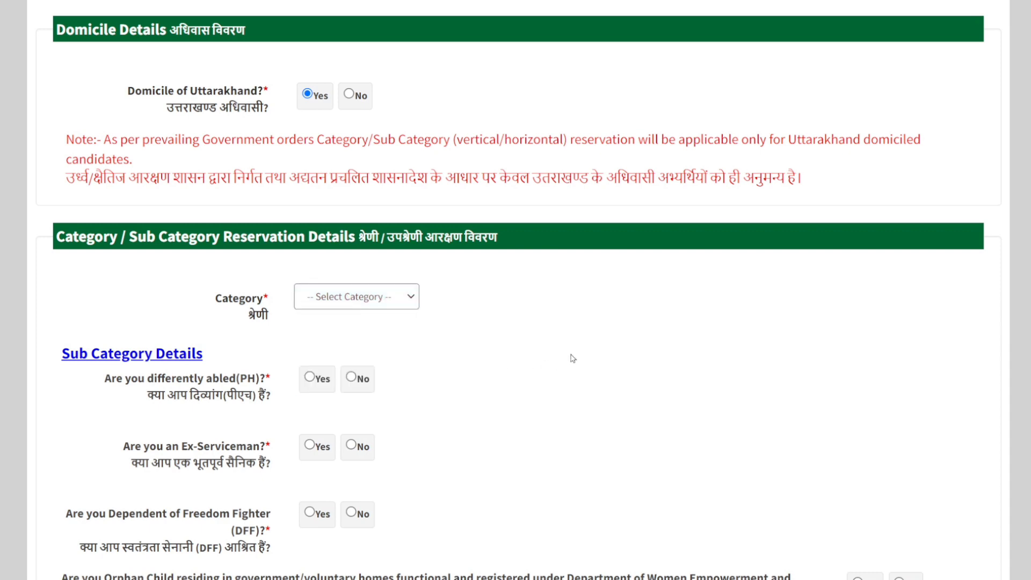
scroll(440, 317, "down", 1)
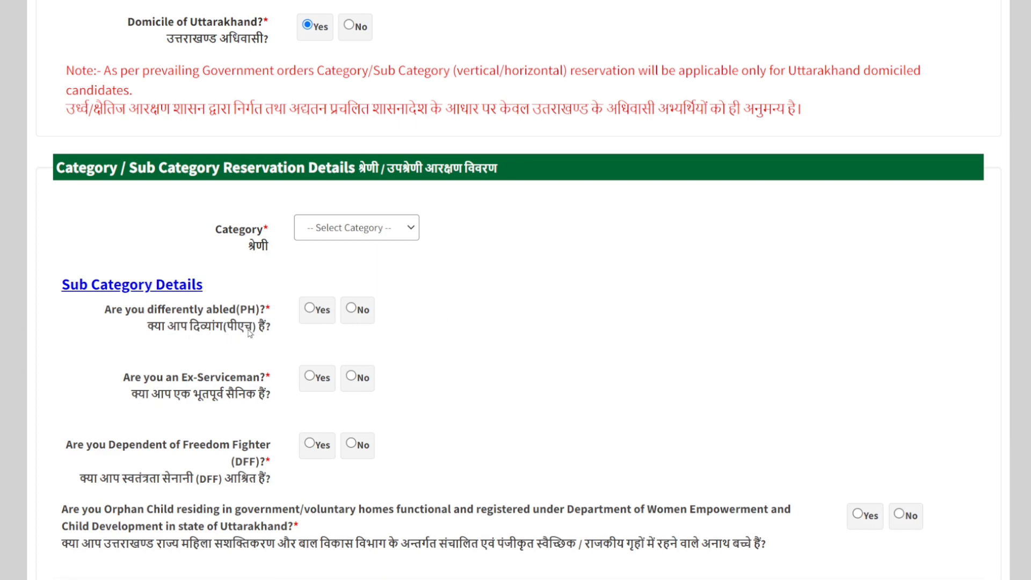
left_click(415, 238)
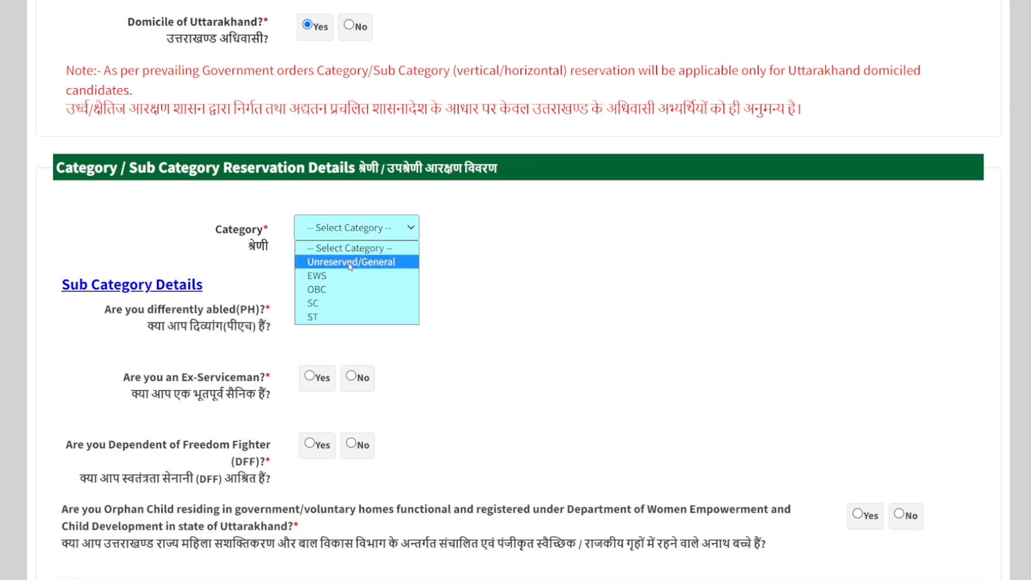
left_click(349, 285)
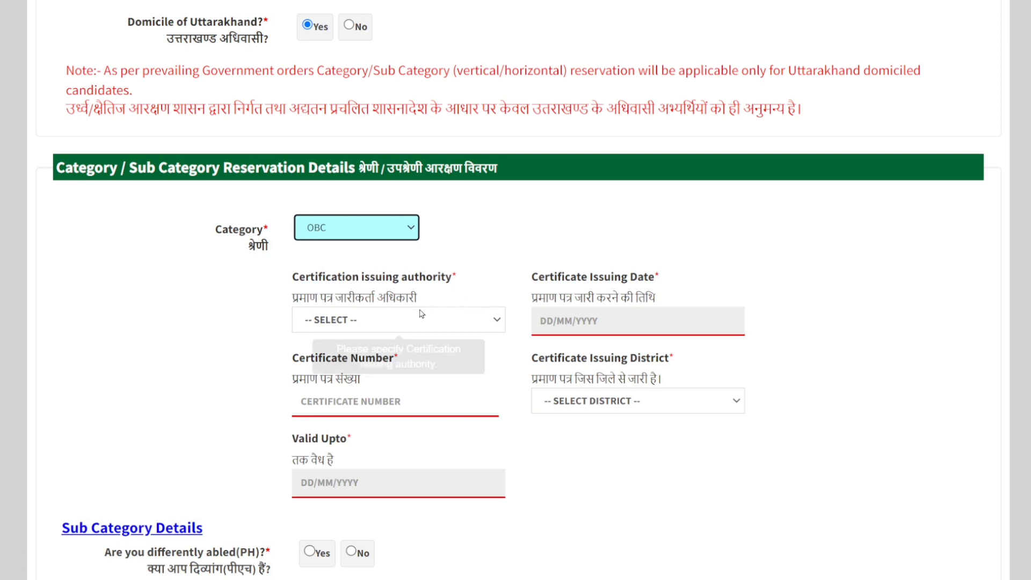
Step: Look through the OBC certificate fields, including the issuing authority options, certificate number and Valid Upto calendar, without filling them in
left_click(497, 322)
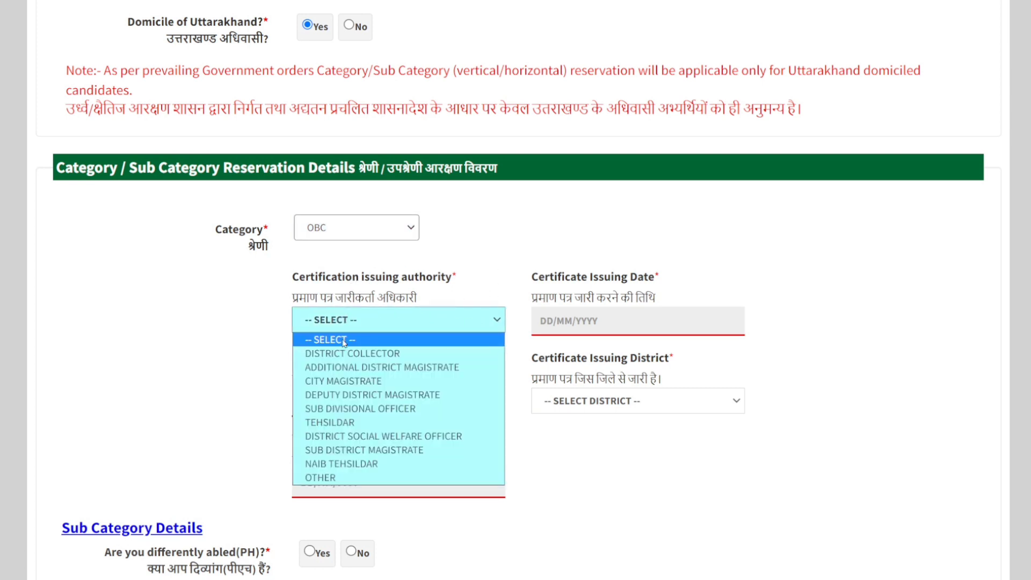
left_click(490, 325)
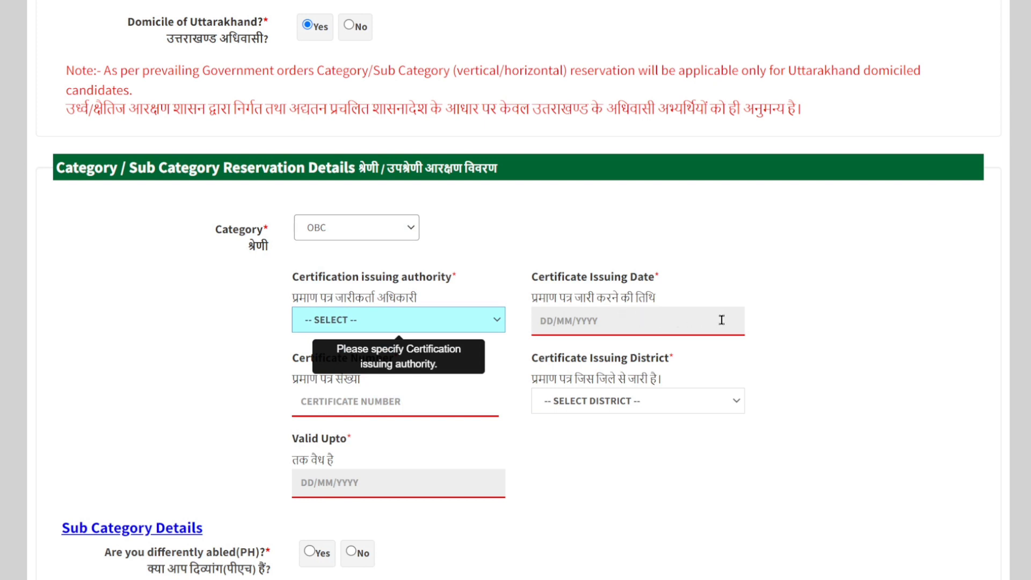
left_click(372, 402)
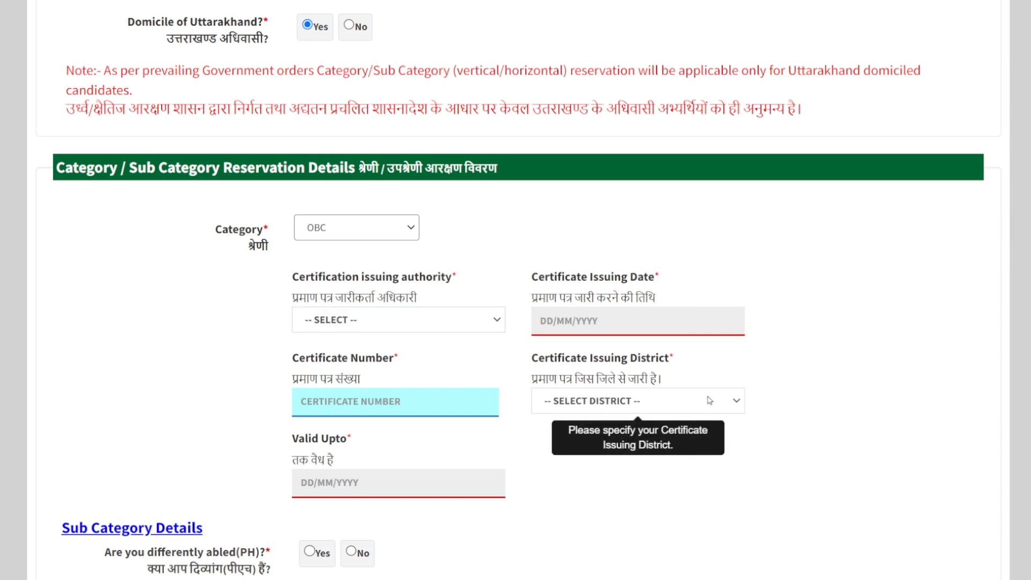
left_click(375, 486)
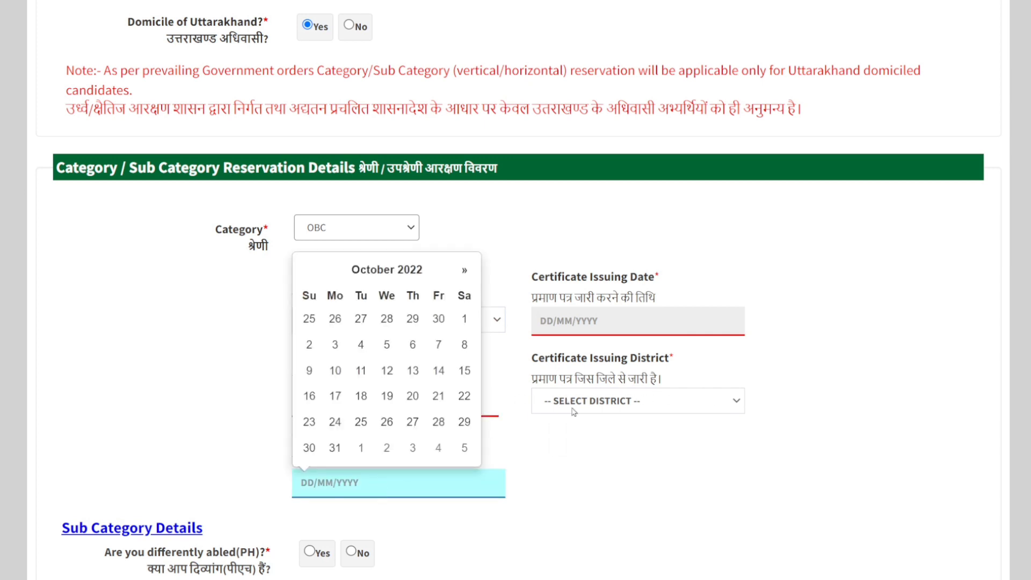
left_click(608, 312)
left_click(890, 316)
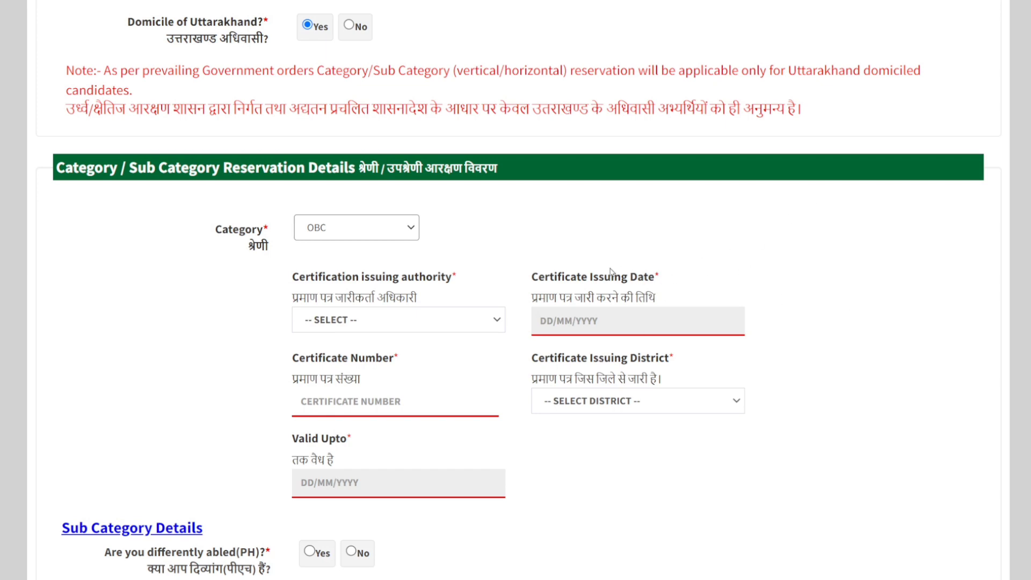
Step: Try answering Yes to the differently abled (PH) question in the Sub Category Details and dismiss the alert
scroll(698, 298, "down", 3)
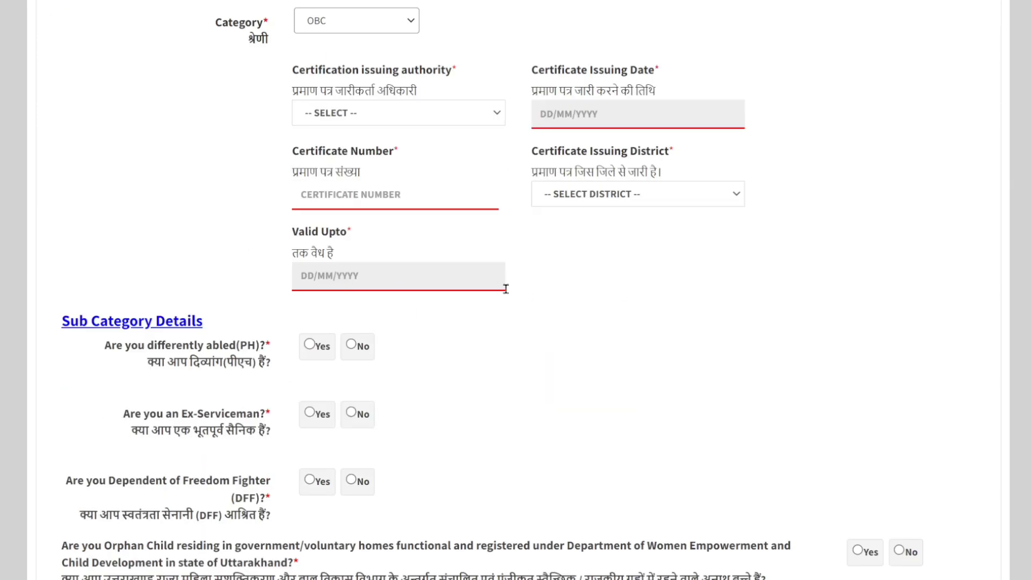
scroll(505, 288, "down", 1)
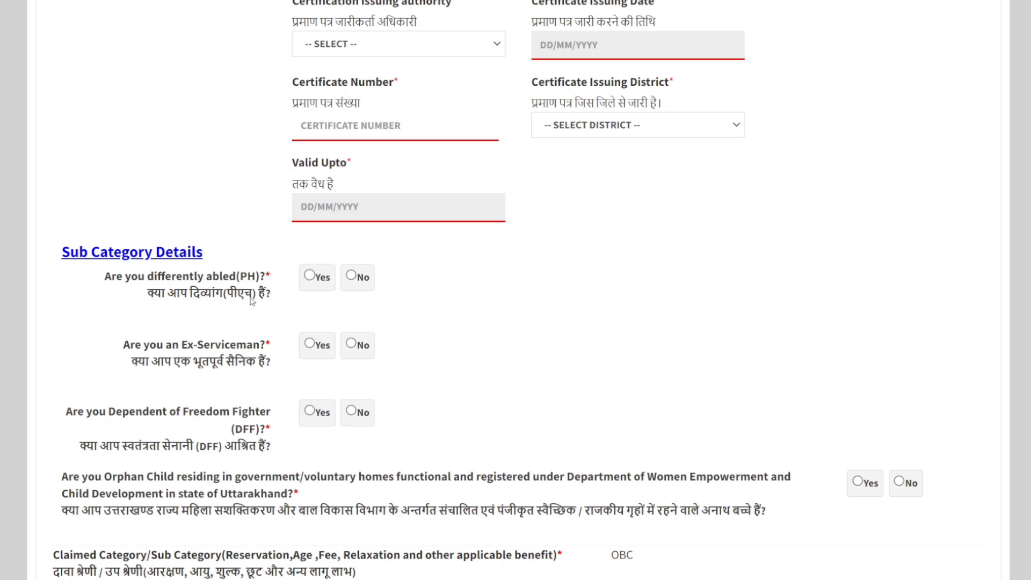
left_click(317, 279)
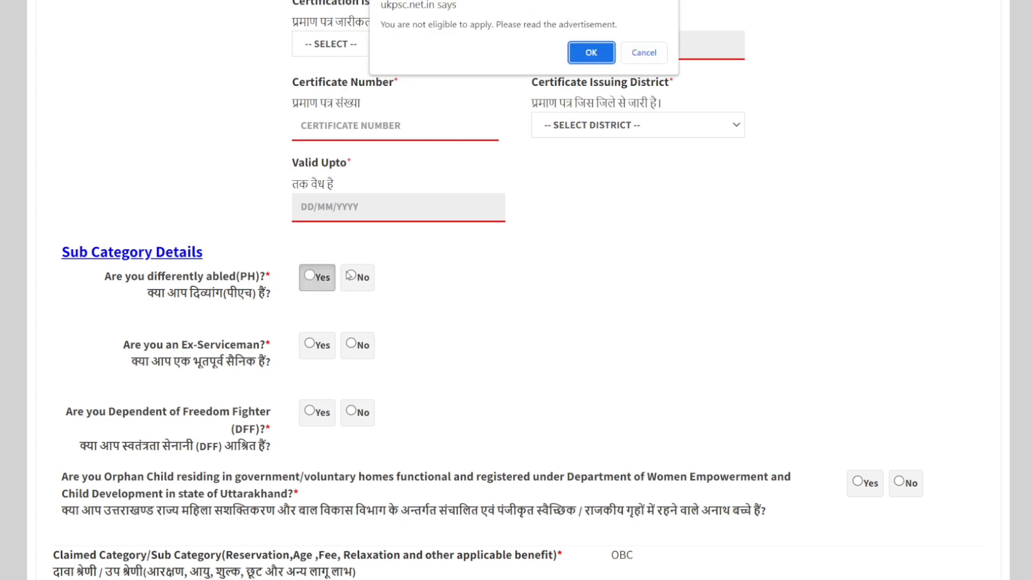
left_click(644, 52)
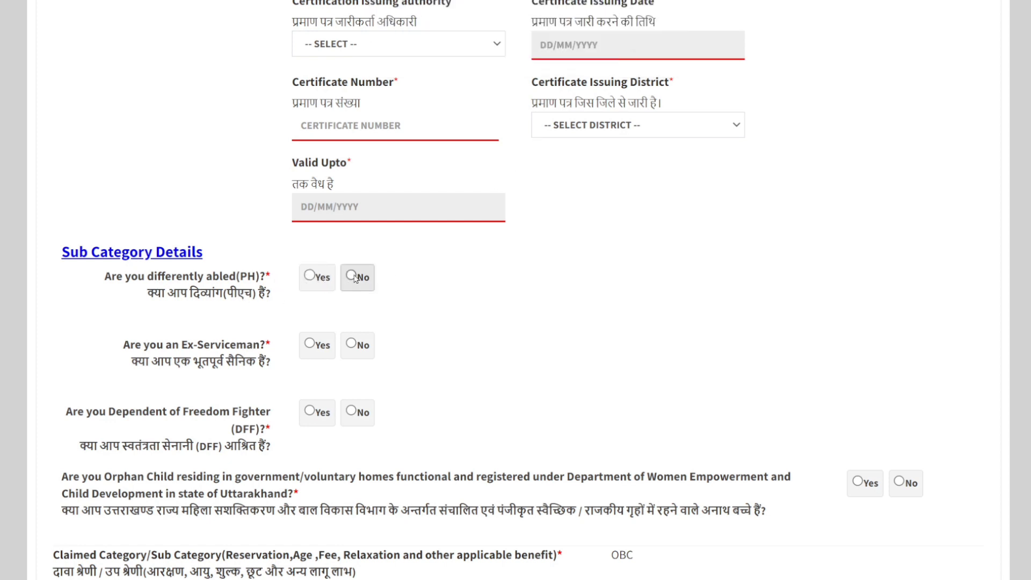
Step: Answer No to the Ex-Serviceman question in the Sub Category Details
left_click(310, 348)
left_click(352, 344)
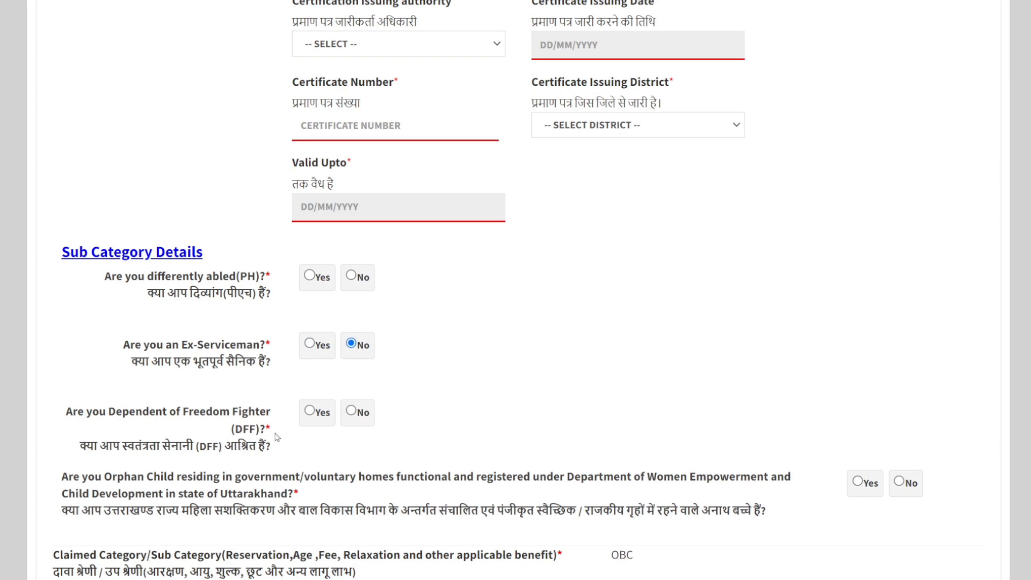
Step: Answer No to the Dependent of Freedom Fighter (DFF) and Orphan Child questions in the Sub Category Details
left_click(313, 413)
left_click(358, 419)
scroll(454, 355, "down", 3)
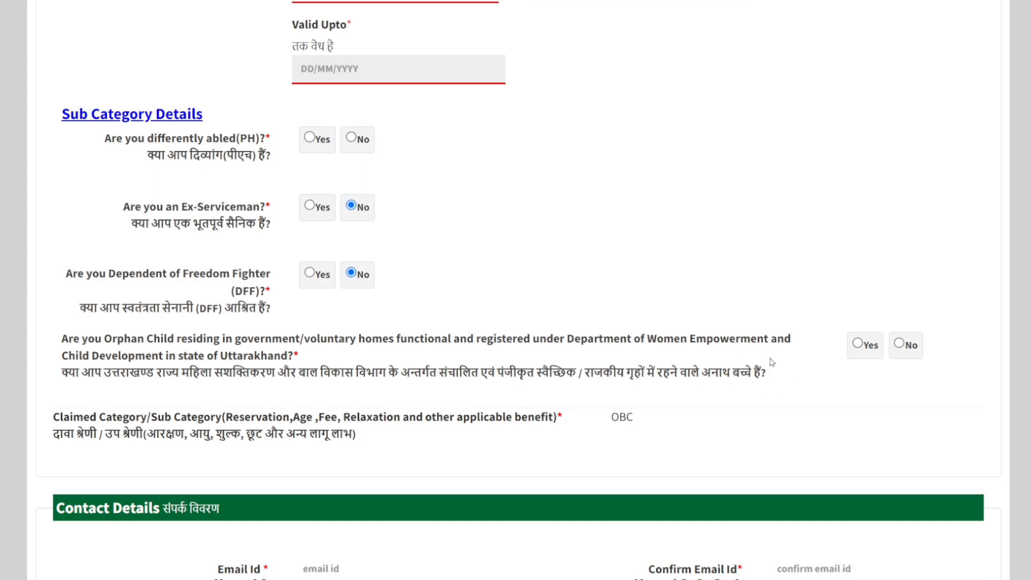
left_click_drag(649, 357, 649, 368)
left_click(798, 365)
left_click(858, 346)
left_click(900, 346)
Step: Change the reservation category to Unreserved/General
scroll(314, 360, "down", 1)
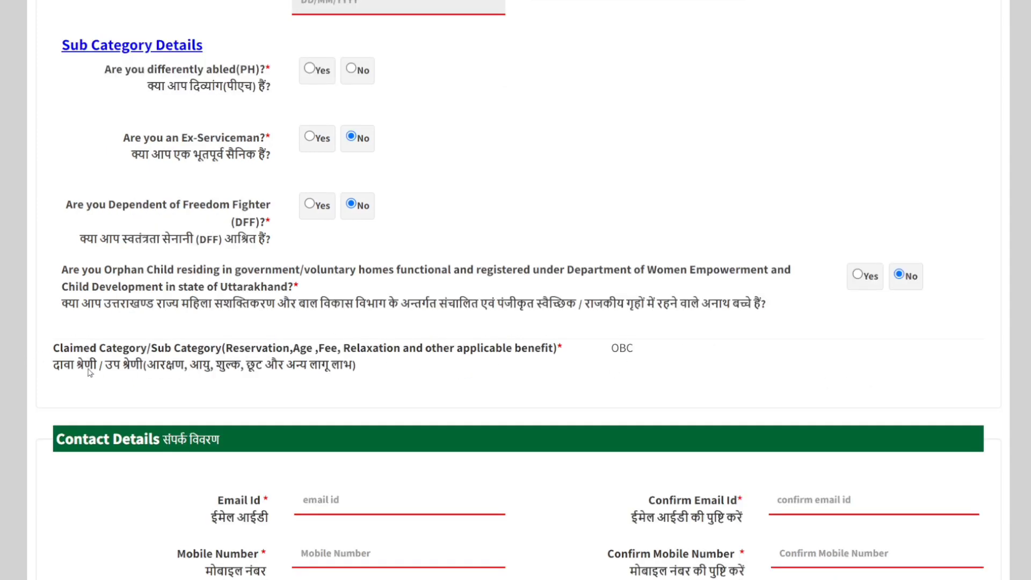
scroll(370, 355, "down", 1)
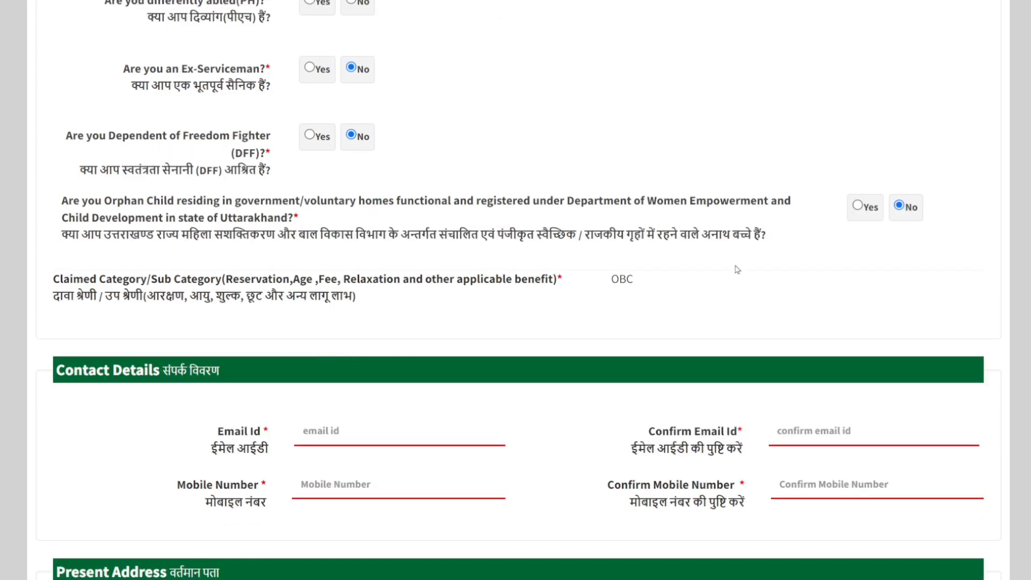
scroll(736, 266, "up", 3)
scroll(679, 266, "up", 4)
scroll(617, 362, "down", 6)
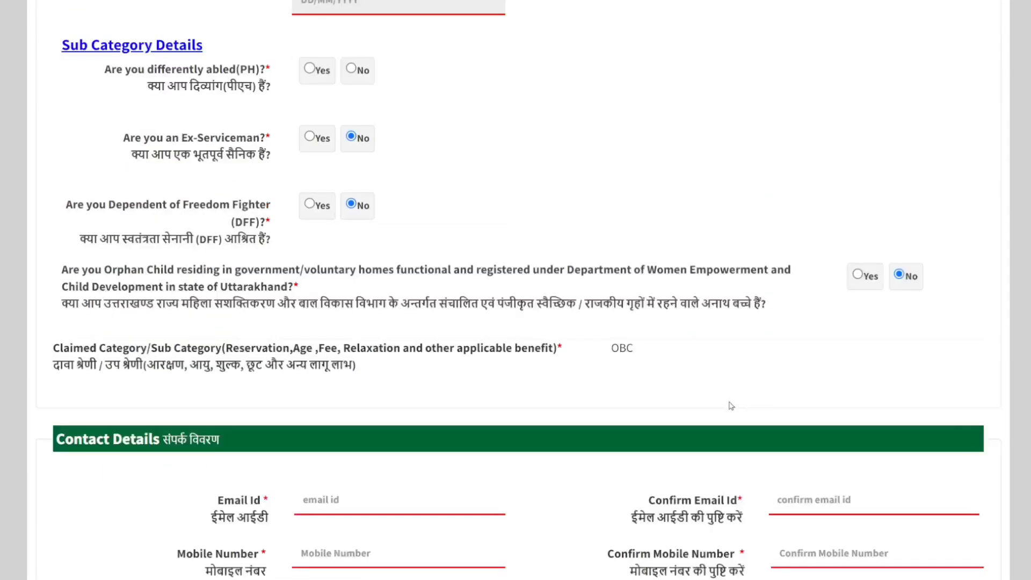
scroll(612, 339, "up", 6)
left_click(411, 161)
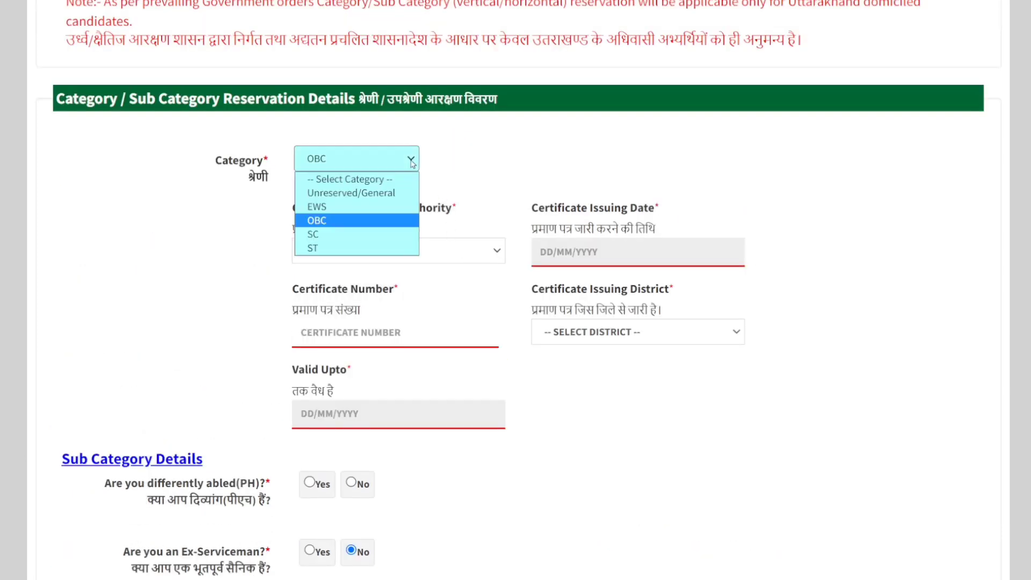
left_click(361, 193)
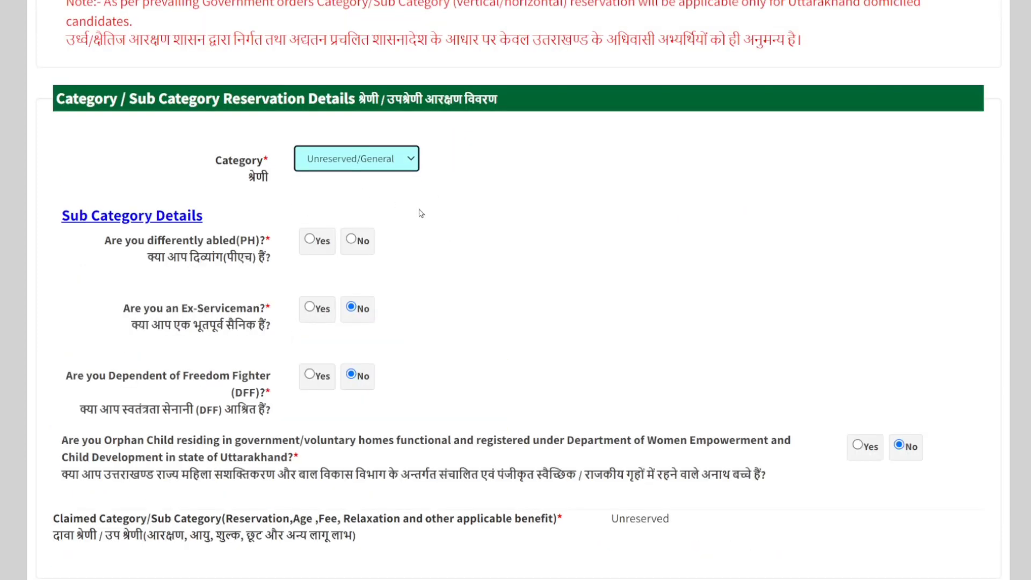
Step: Look through the Contact Details fields for email id, mobile number and their confirmations without filling them in
scroll(683, 313, "down", 5)
scroll(354, 200, "down", 1)
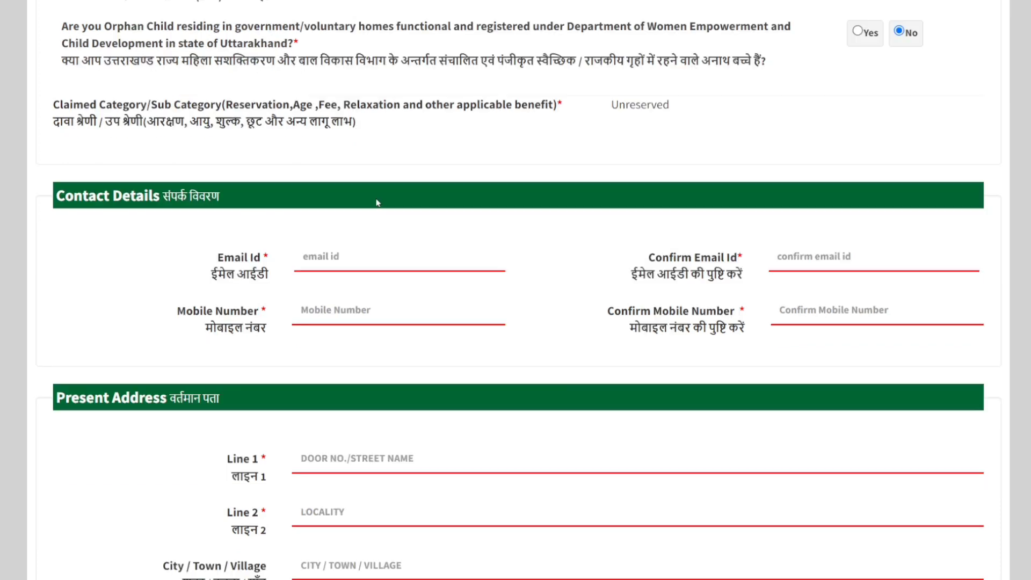
scroll(333, 263, "down", 1)
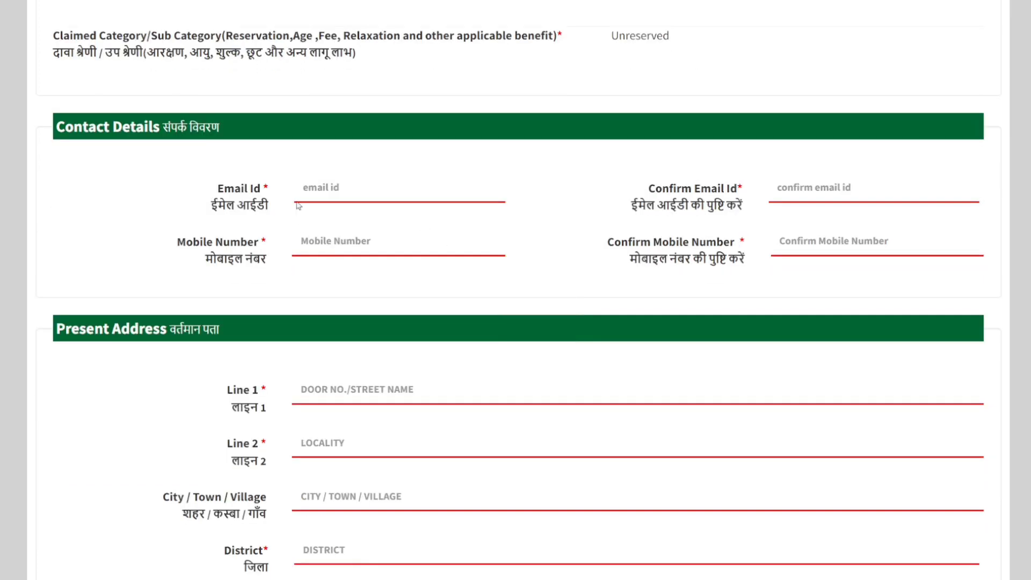
left_click(337, 189)
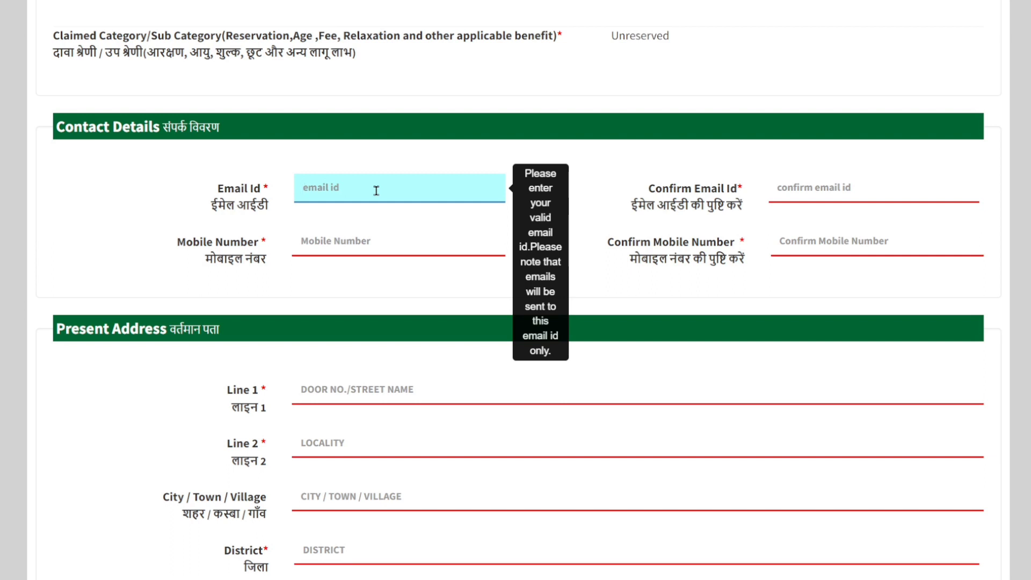
left_click(865, 185)
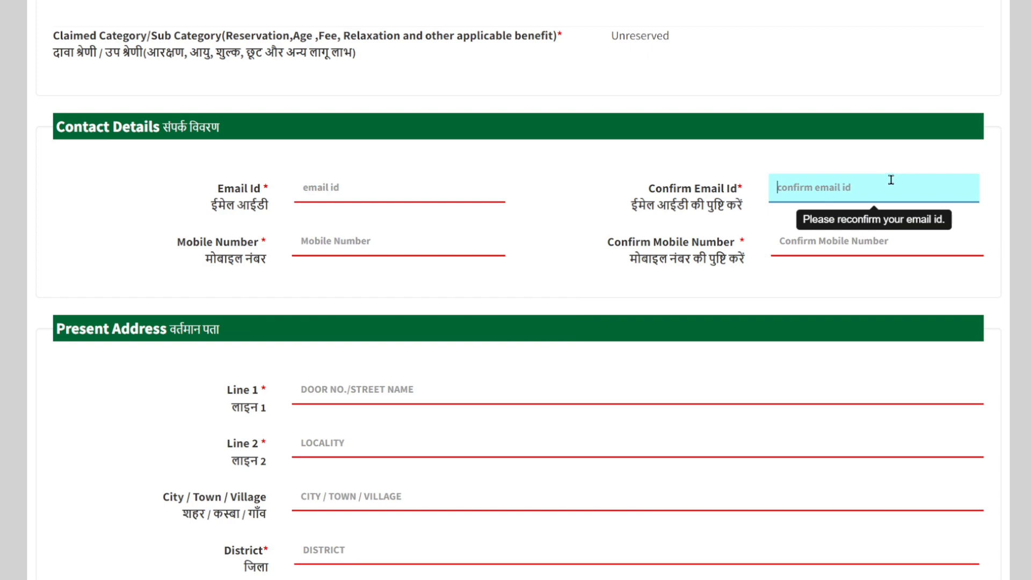
left_click(349, 239)
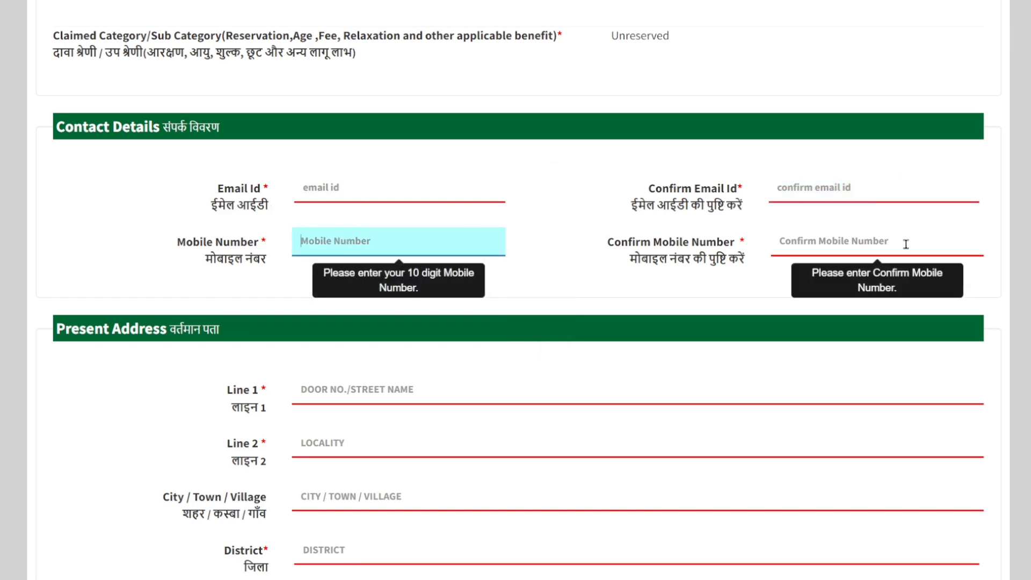
left_click(874, 242)
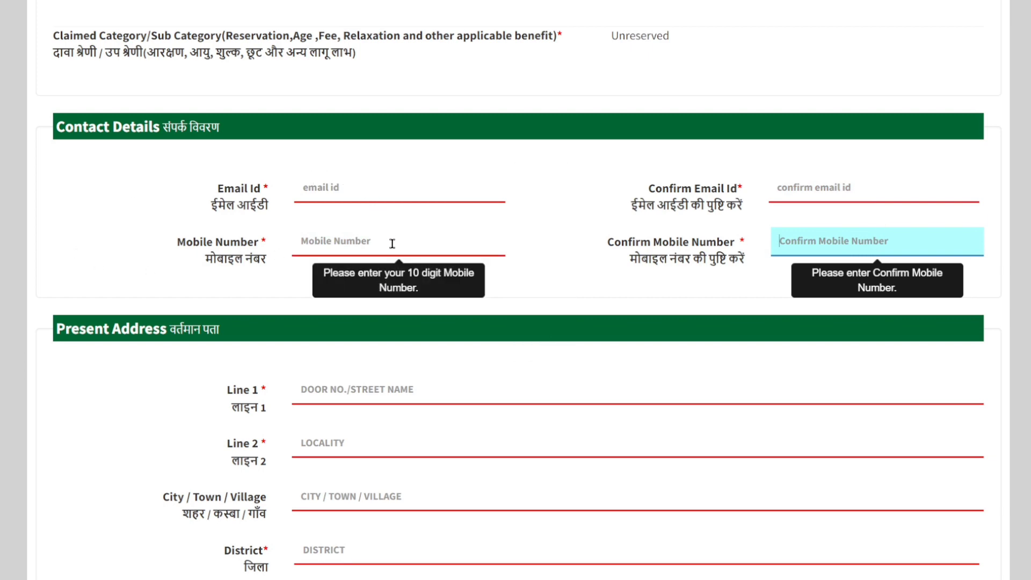
Step: Look through the Present Address fields, from Line 1, Line 2 and City / Town / Village to State and Pincode
scroll(392, 243, "down", 3)
left_click(558, 240)
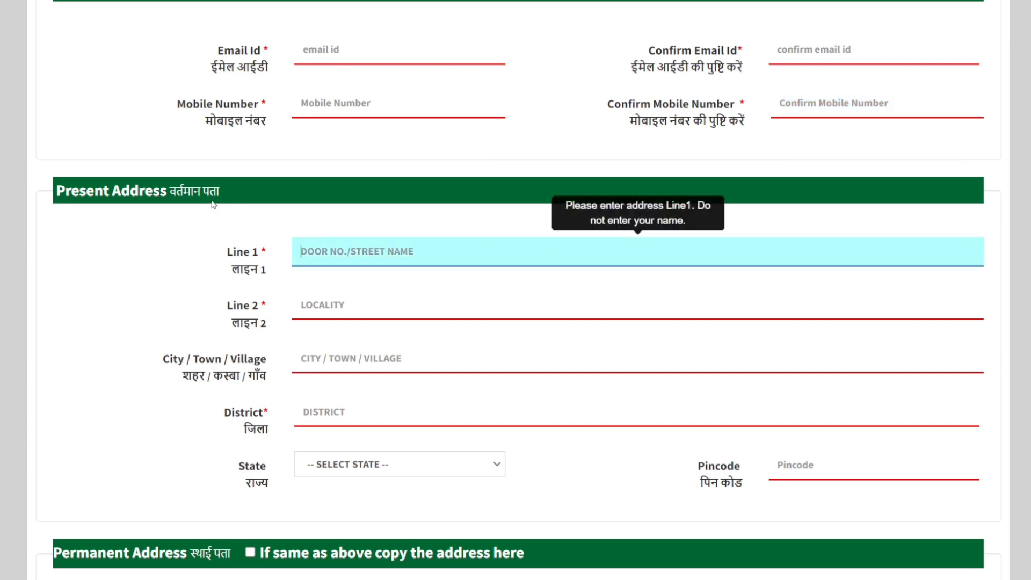
left_click(414, 304)
left_click(406, 358)
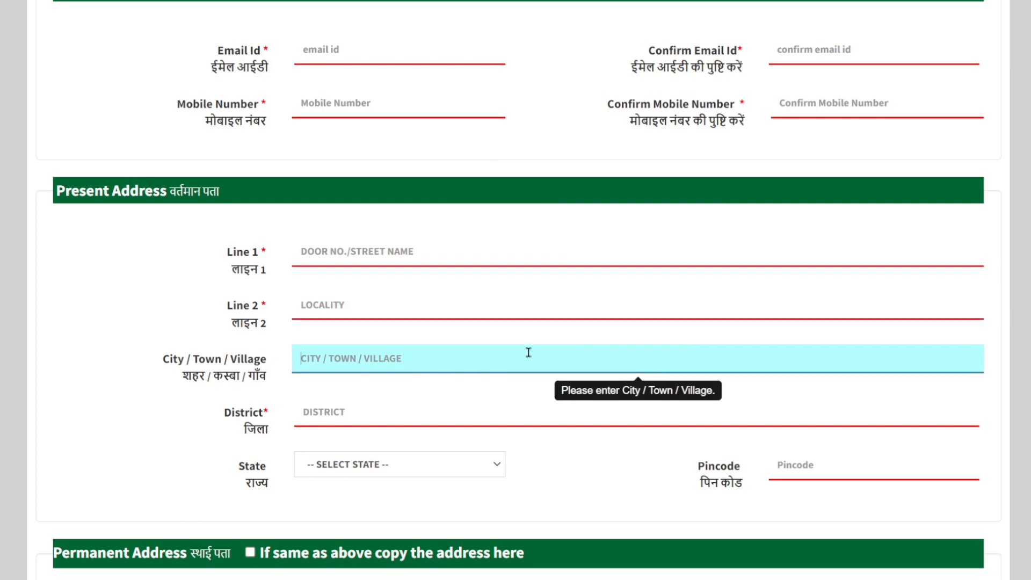
scroll(528, 352, "down", 3)
scroll(813, 278, "down", 4)
scroll(406, 152, "up", 1)
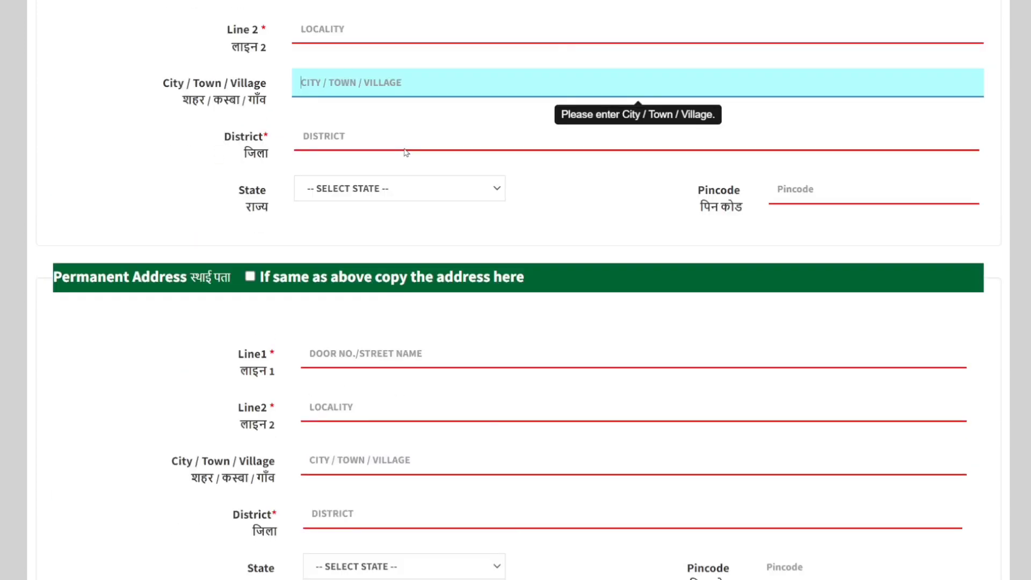
scroll(386, 161, "up", 5)
scroll(344, 322, "down", 4)
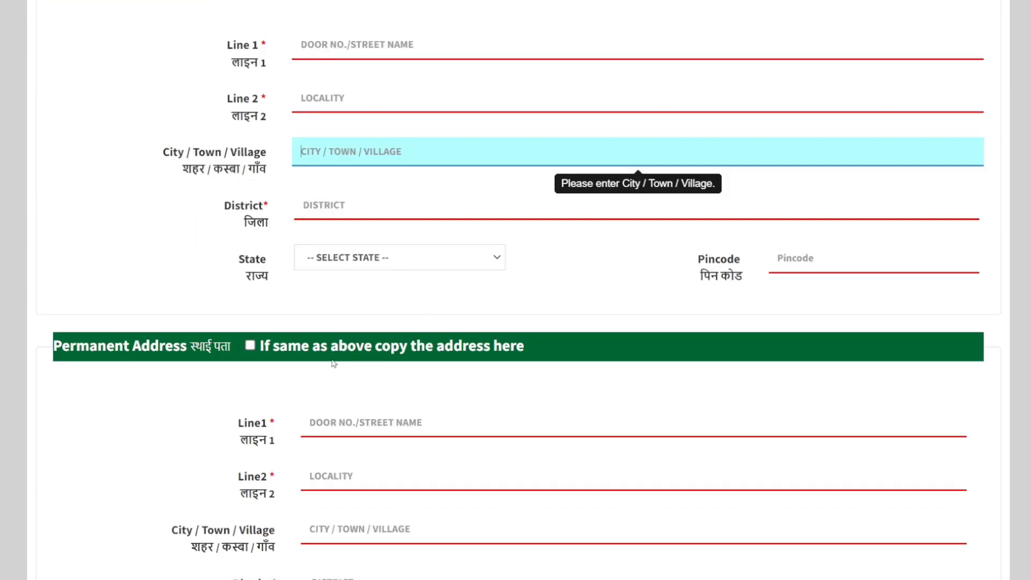
Step: Turn on copying the present address into the Permanent Address section, and turn it off again
left_click(251, 346)
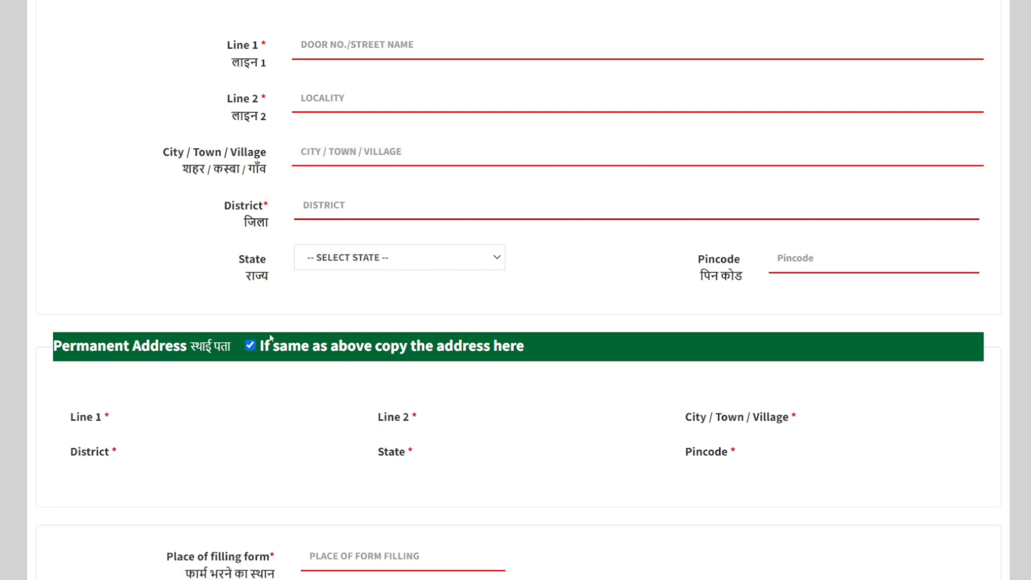
scroll(365, 214, "up", 3)
scroll(419, 381, "down", 5)
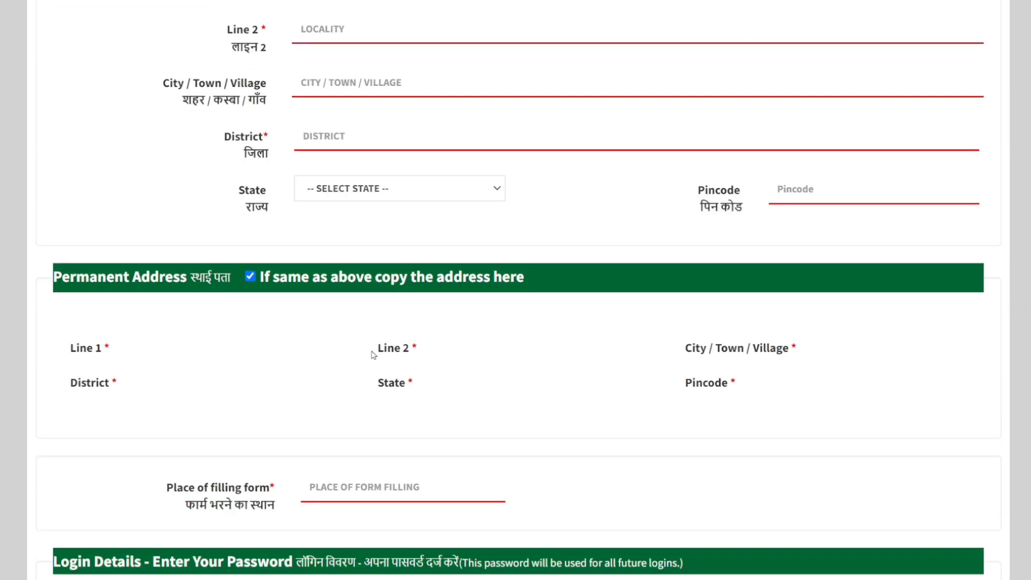
left_click(251, 278)
scroll(339, 258, "up", 4)
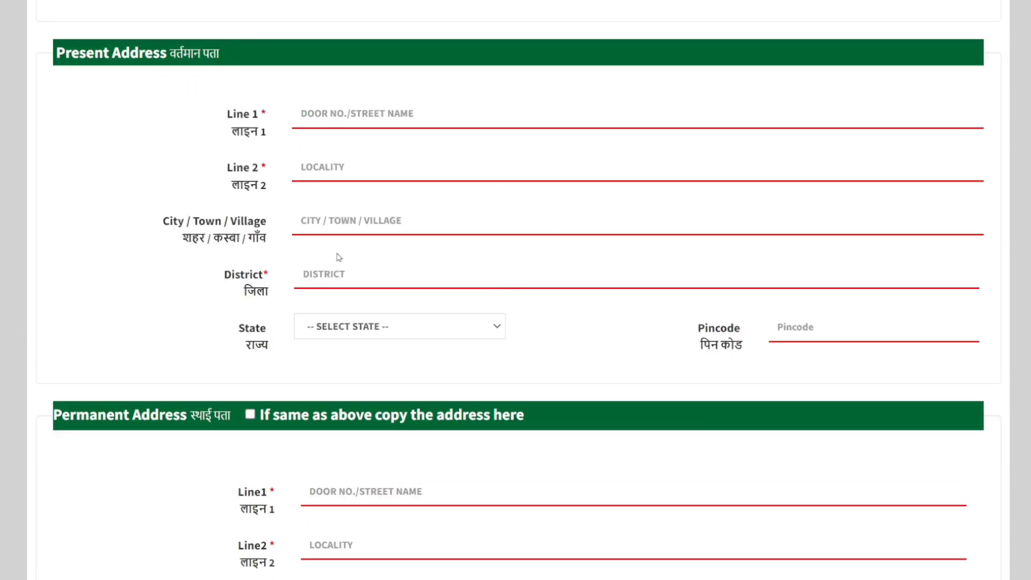
Step: Review the separate Permanent Address fields and the Place of filling form field without entering anything
scroll(338, 247, "down", 5)
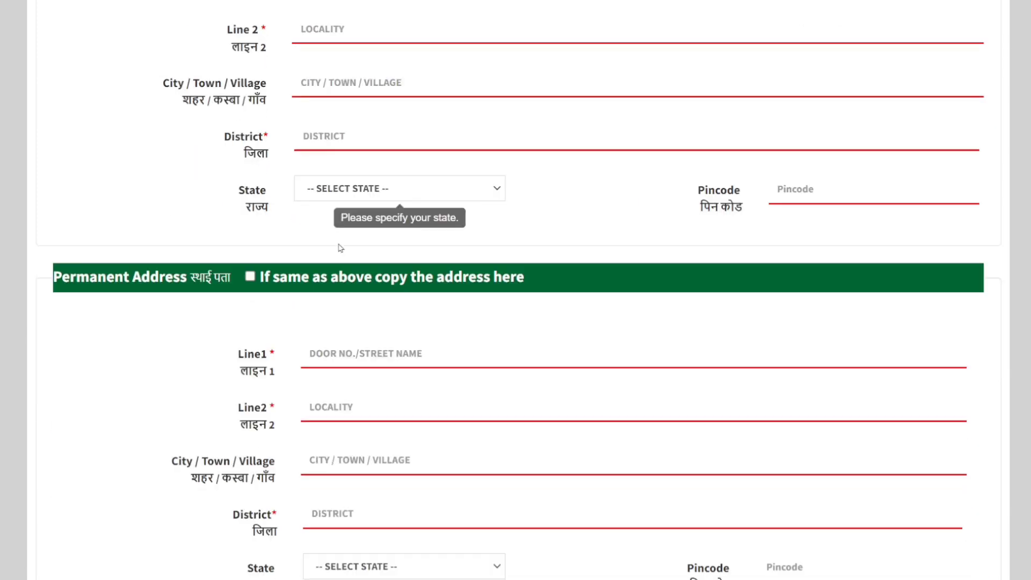
scroll(380, 275, "down", 3)
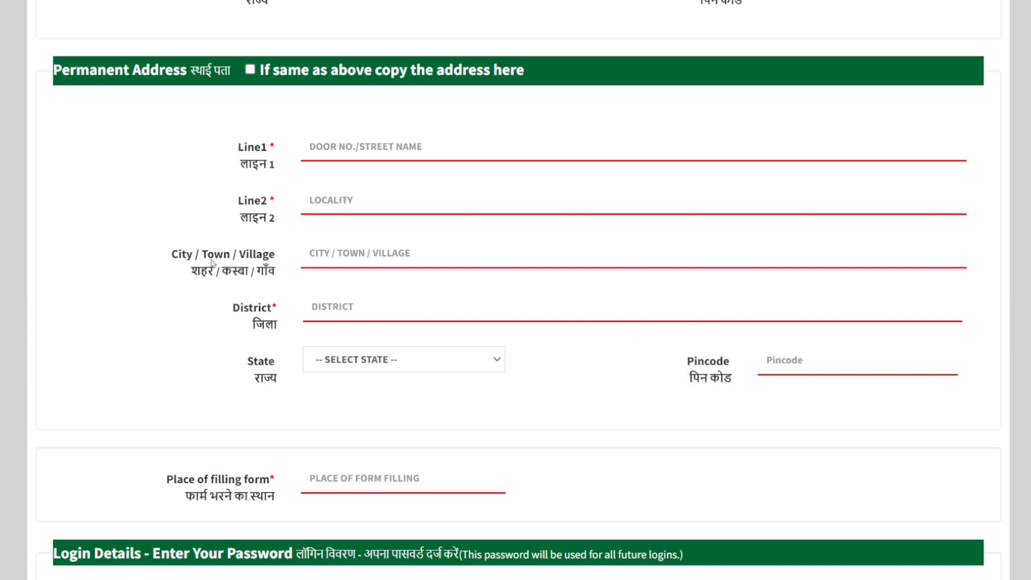
scroll(582, 267, "down", 3)
left_click(373, 343)
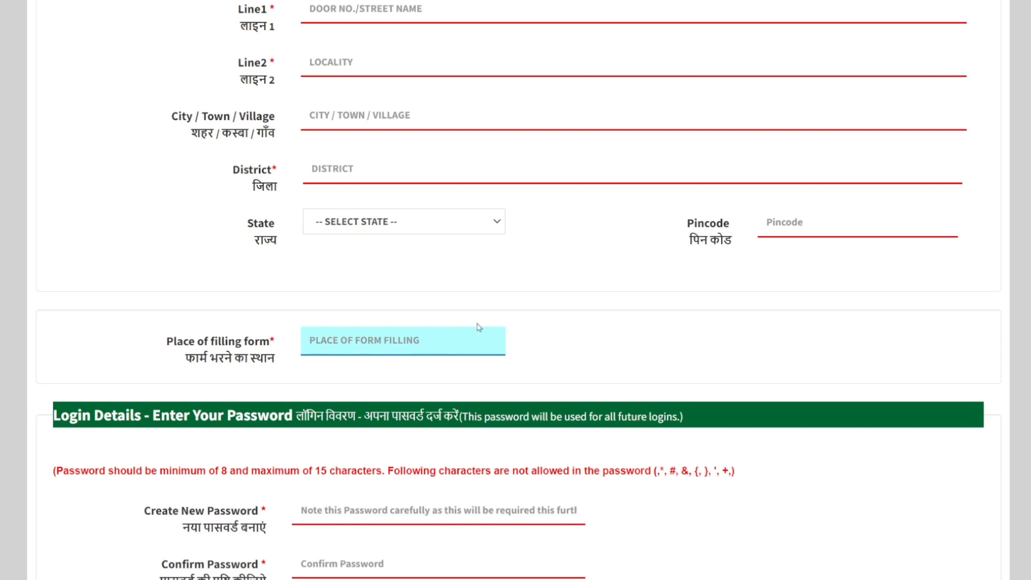
Step: Examine the Login Details password rules, including the disallowed characters, and the password, confirmation and security key fields
scroll(478, 327, "down", 5)
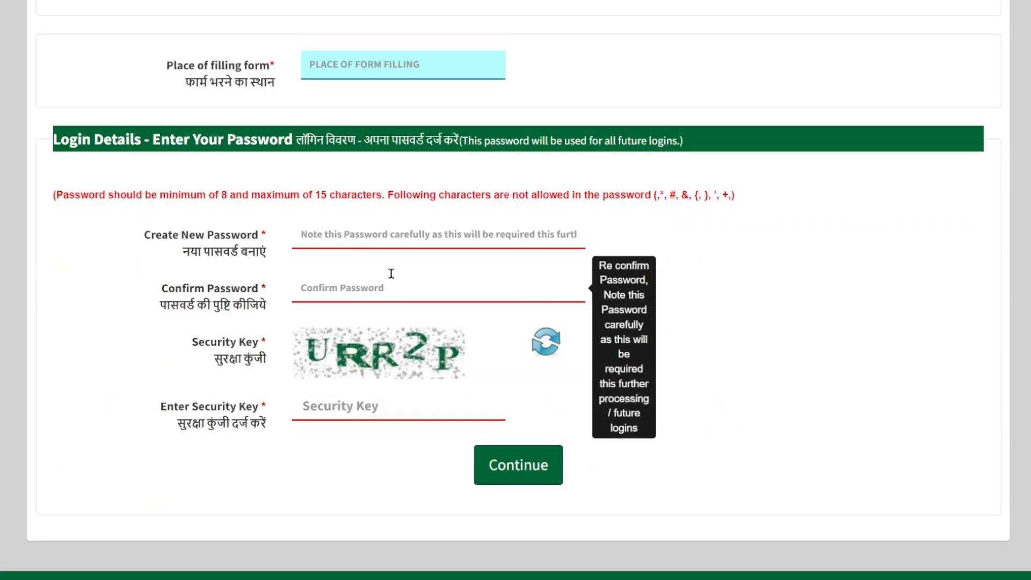
left_click(393, 236)
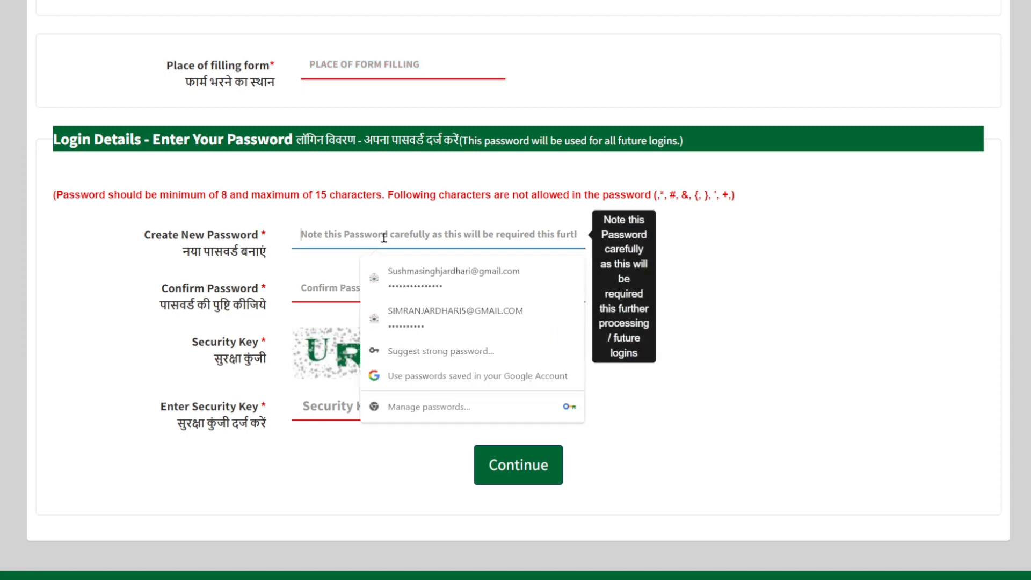
left_click(736, 197)
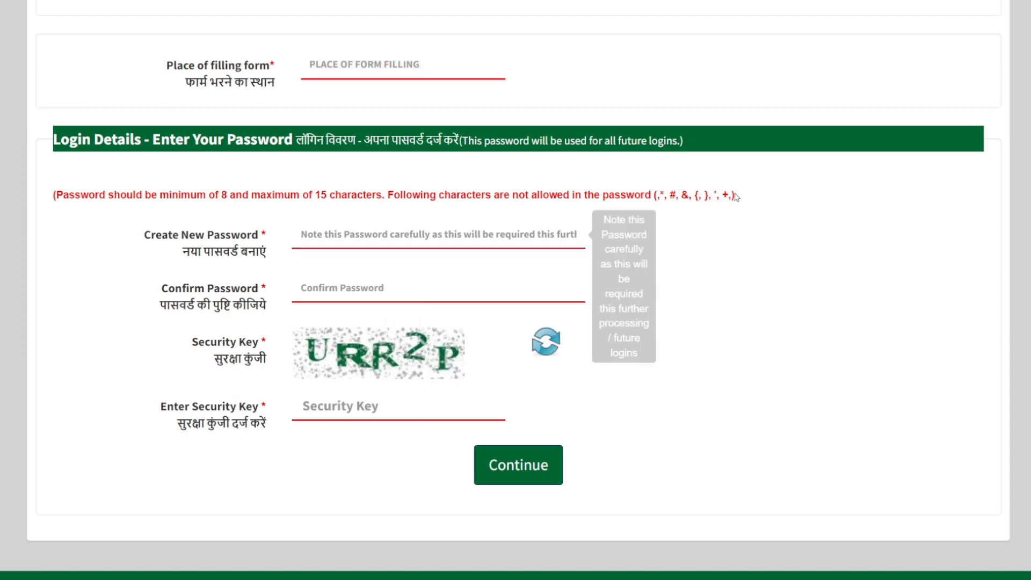
left_click_drag(735, 197, 662, 197)
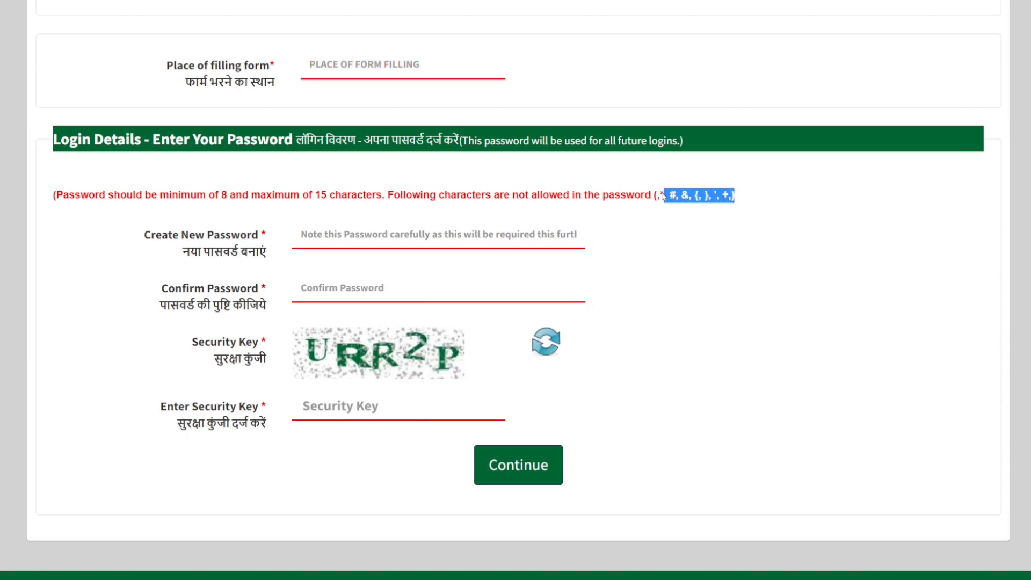
left_click(714, 216)
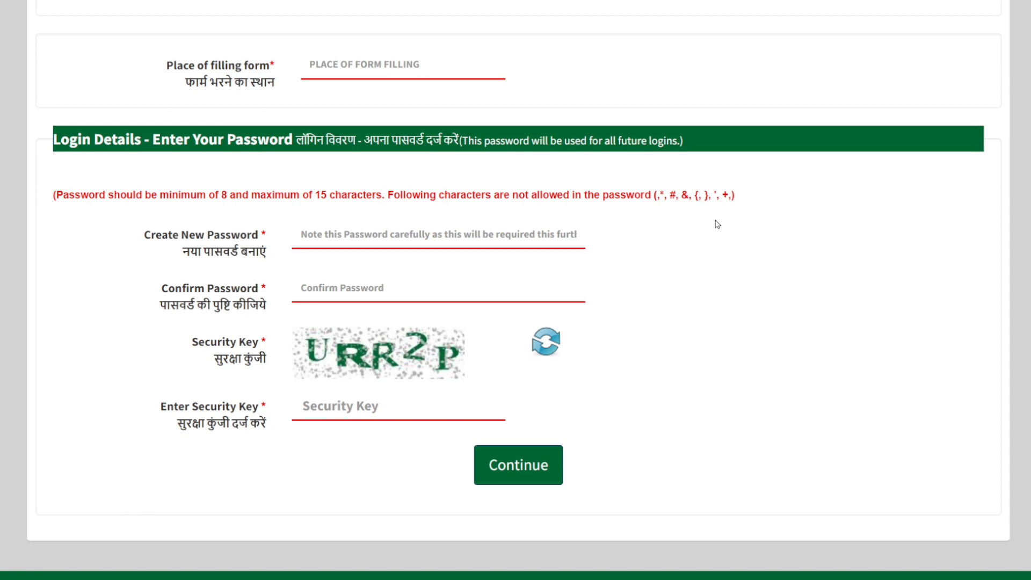
left_click(372, 296)
scroll(462, 285, "down", 2)
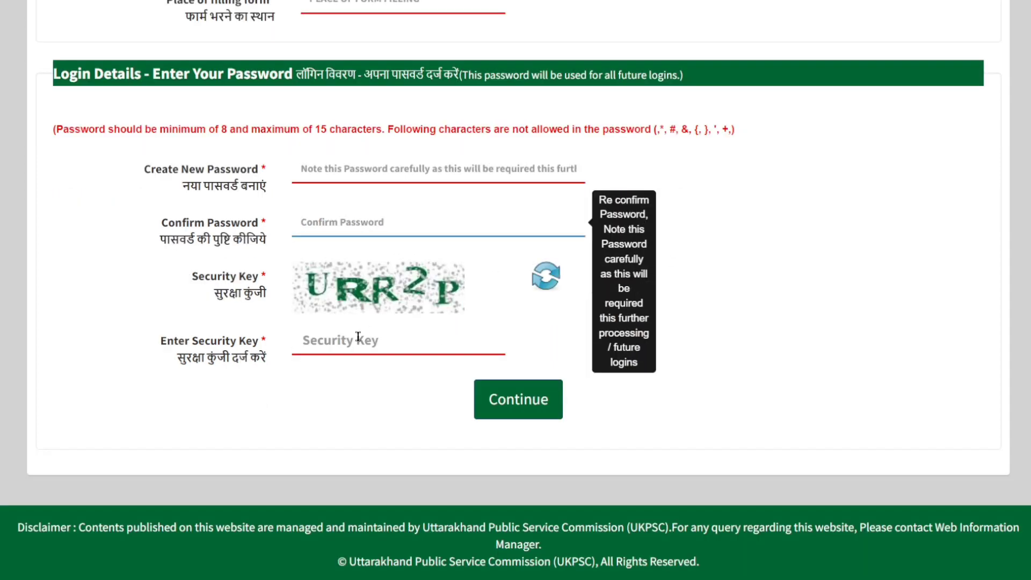
left_click(344, 336)
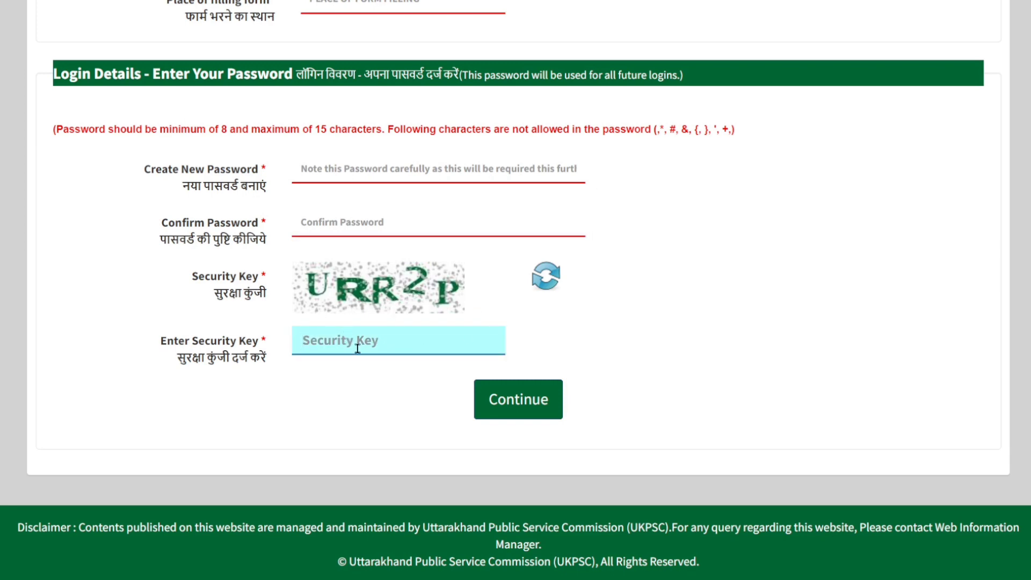
Step: Continue to the filled-information confirmation, try submitting without accepting the verification statement, and dismiss the alert
left_click(556, 396)
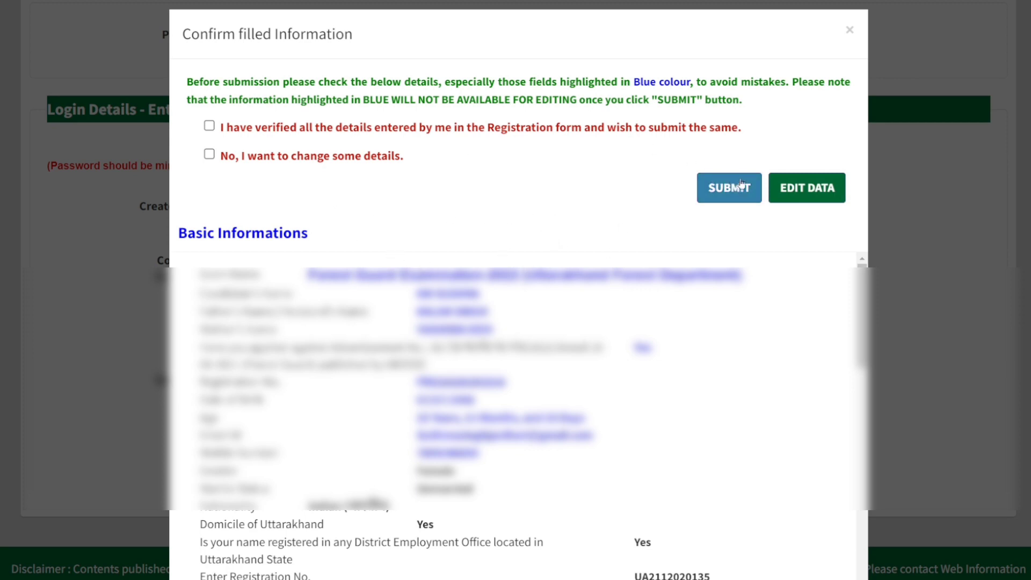
left_click(717, 183)
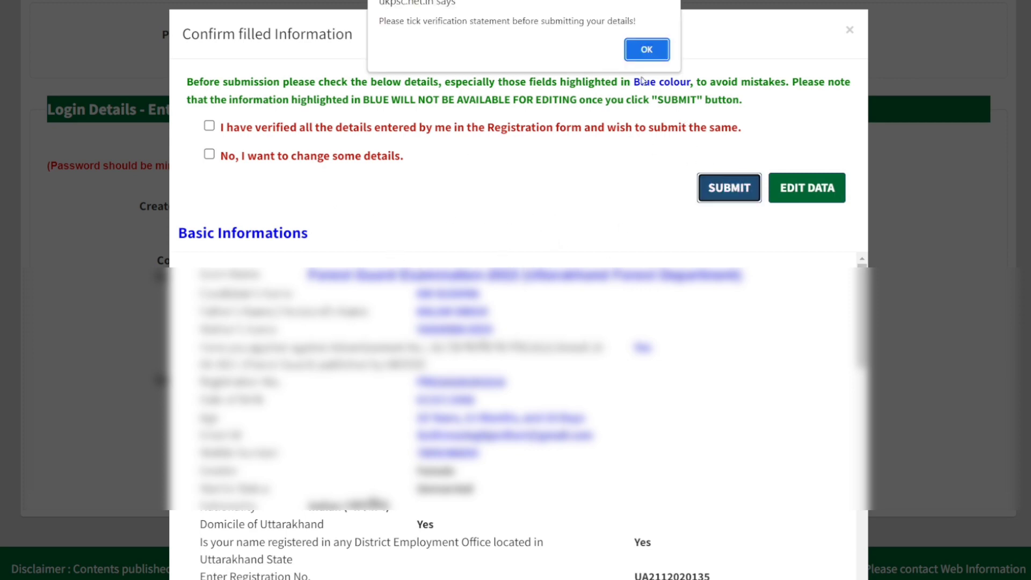
left_click(627, 51)
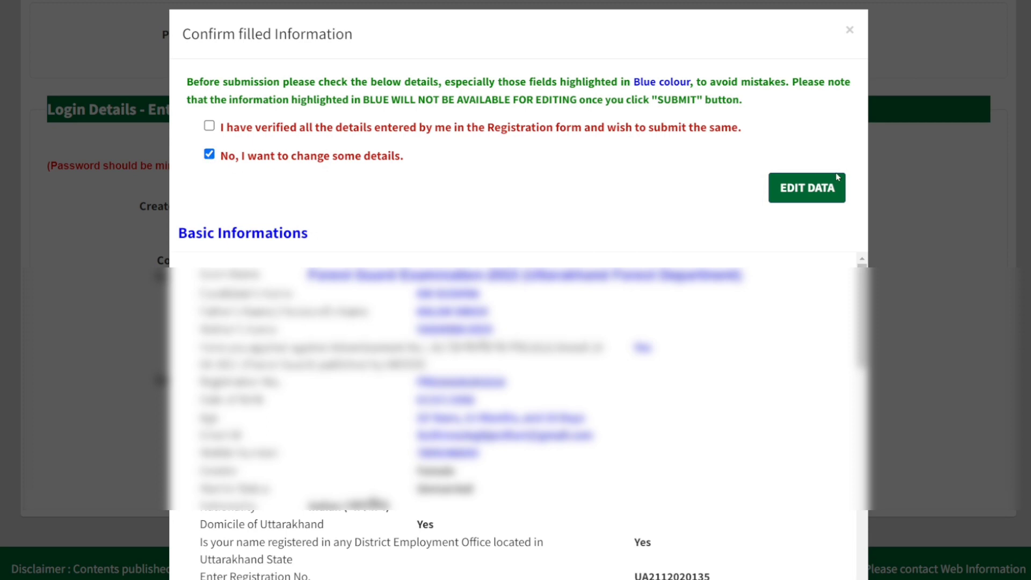
Step: Accept the statement that all registration details are verified, and submit the registration form with confirmation
left_click(209, 126)
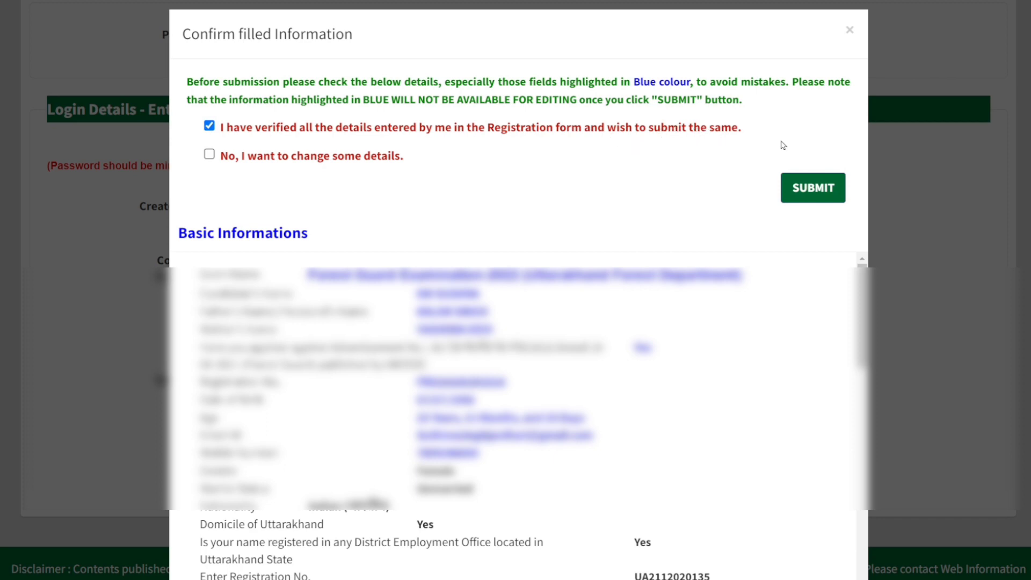
left_click(814, 190)
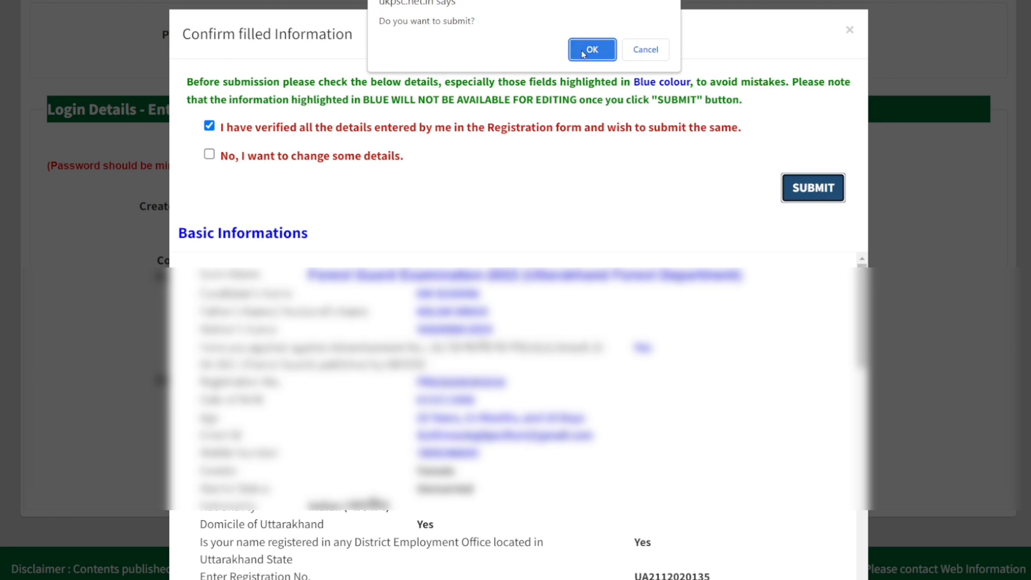
left_click(592, 50)
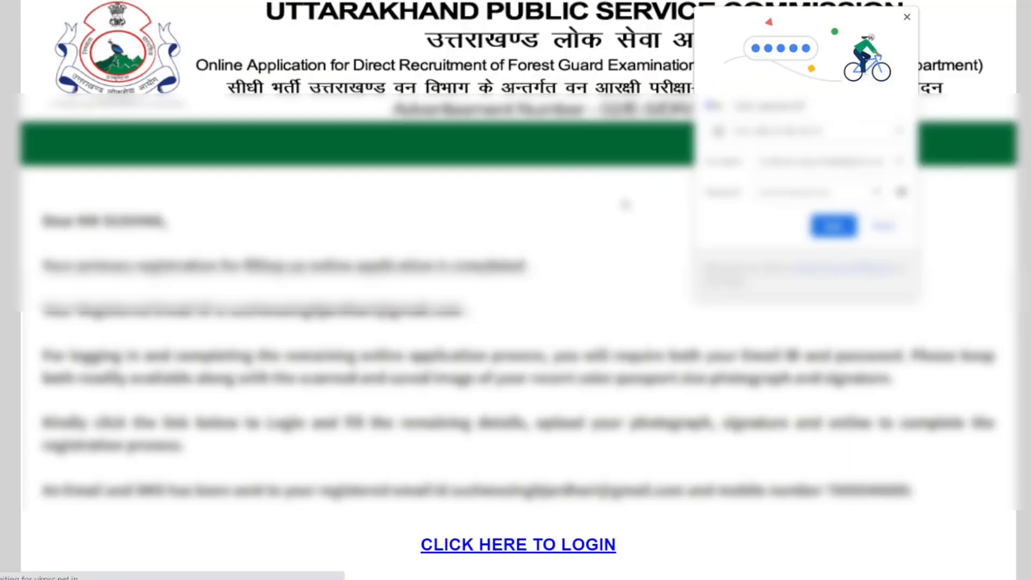
Step: Save the login credentials in the browser and continue from the registration-complete page to the login page
left_click(840, 226)
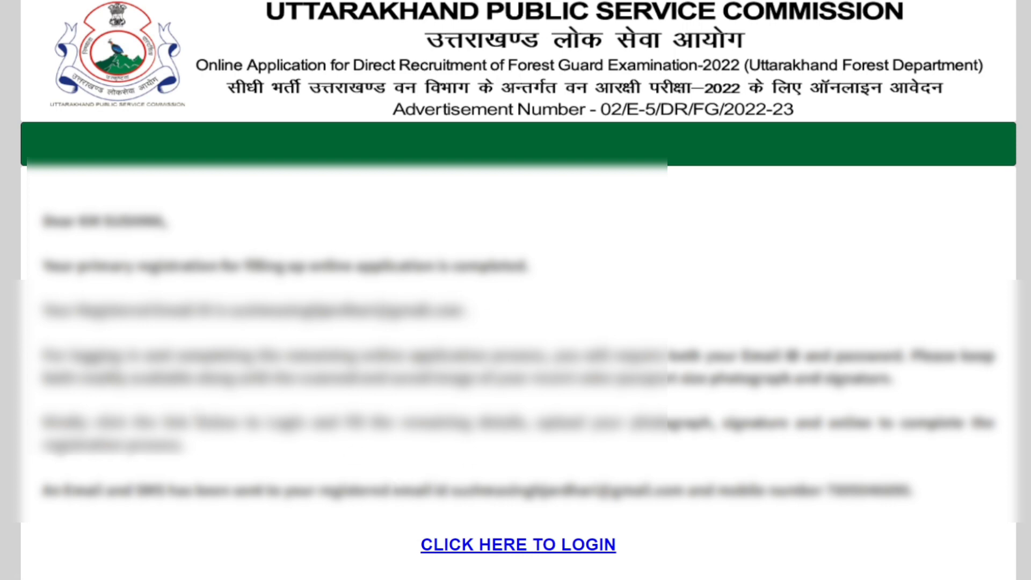
left_click(546, 548)
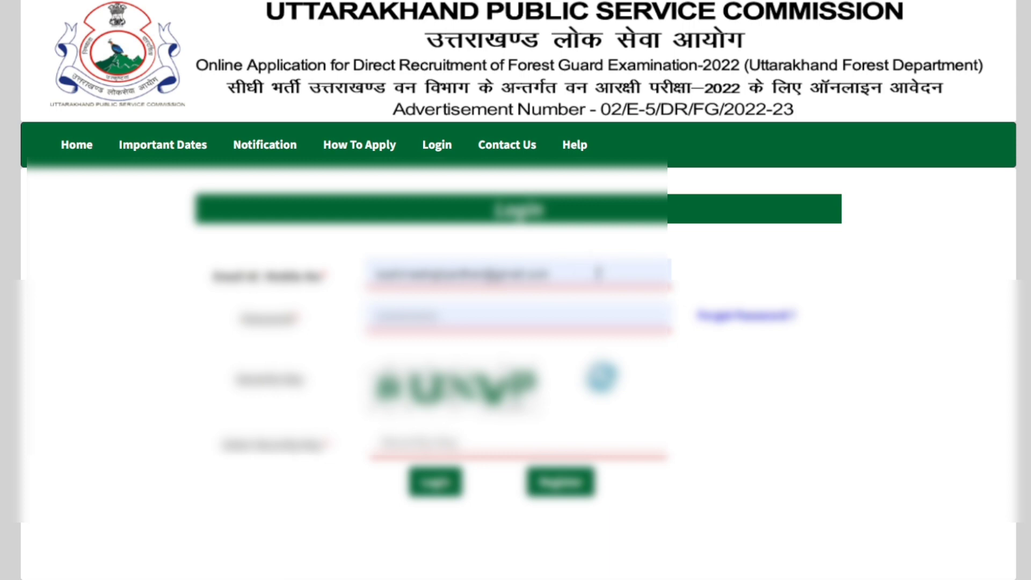
Step: Clear the prefilled email ID from the login form
left_click(591, 272)
left_click_drag(581, 272, 374, 272)
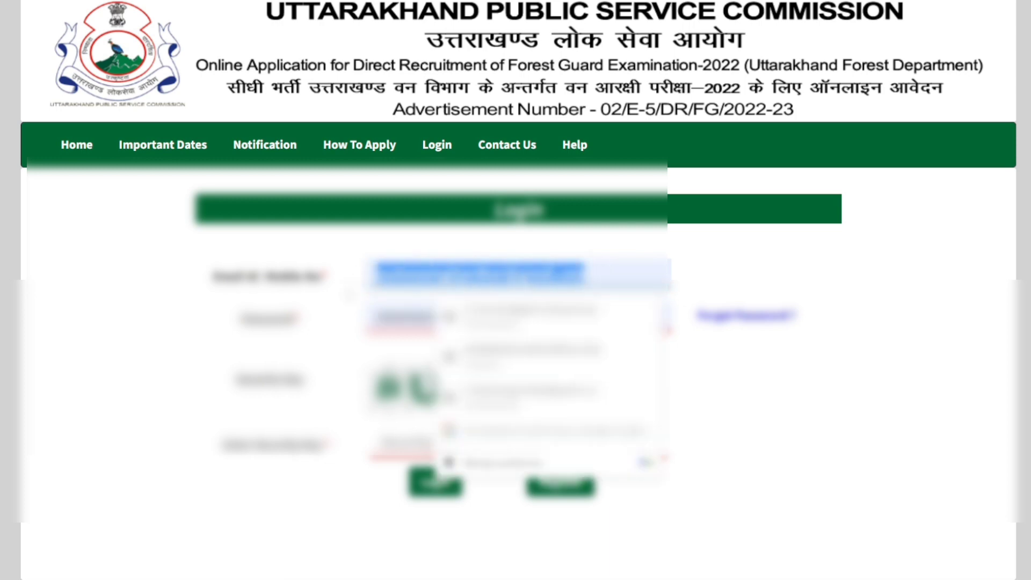
key("BackSpace")
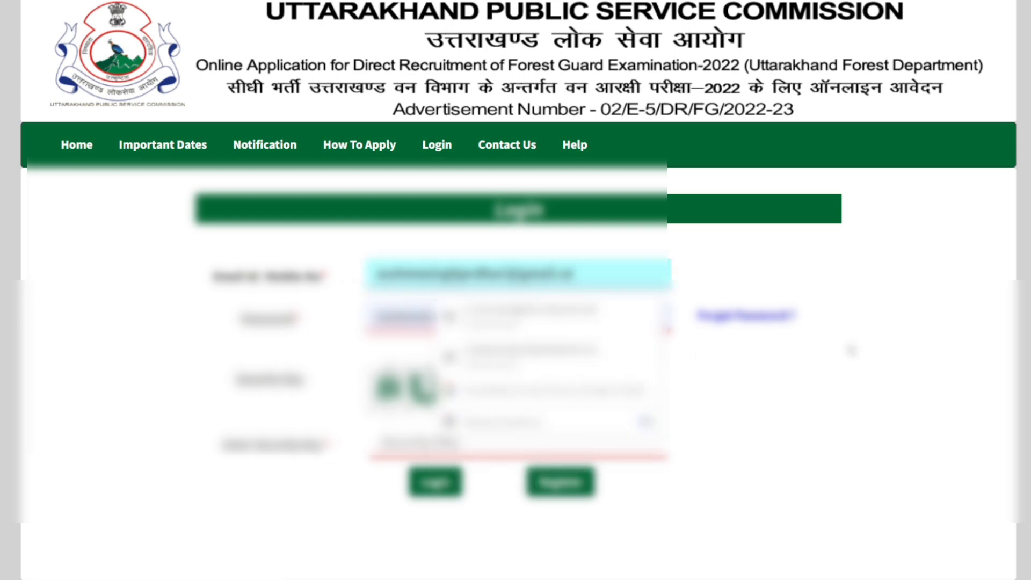
left_click(852, 349)
left_click_drag(593, 279, 367, 273)
key("Right")
key("BackSpace")
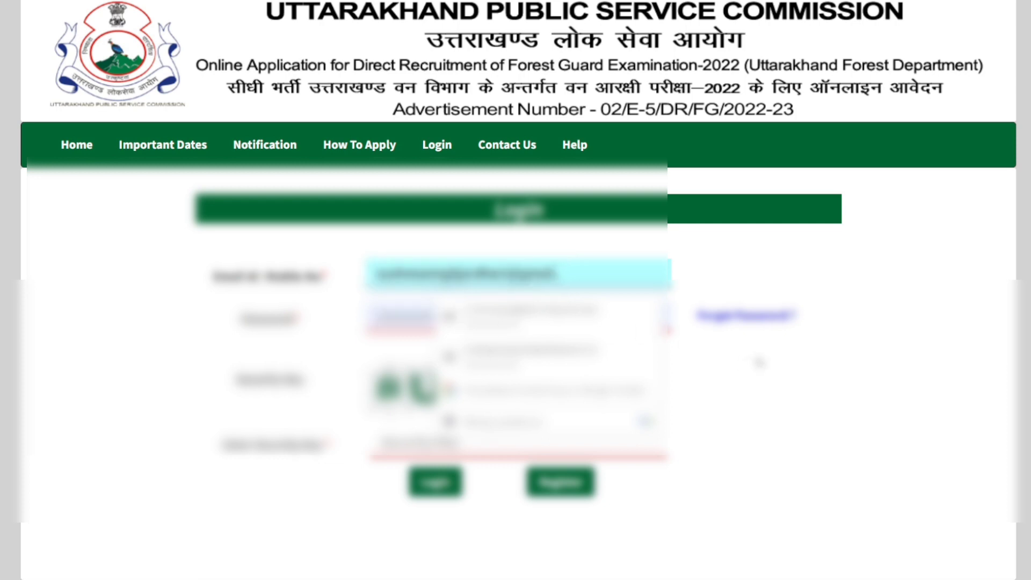
key("BackSpace")
key("BackSpace")
key("BackSpace")
key("BackSpace")
key("BackSpace")
key("BackSpace")
key("BackSpace")
key("BackSpace")
key("BackSpace")
key("BackSpace")
key("BackSpace")
key("BackSpace")
key("BackSpace")
key("BackSpace")
key("BackSpace")
key("BackSpace")
key("BackSpace")
key("BackSpace")
key("BackSpace")
key("BackSpace")
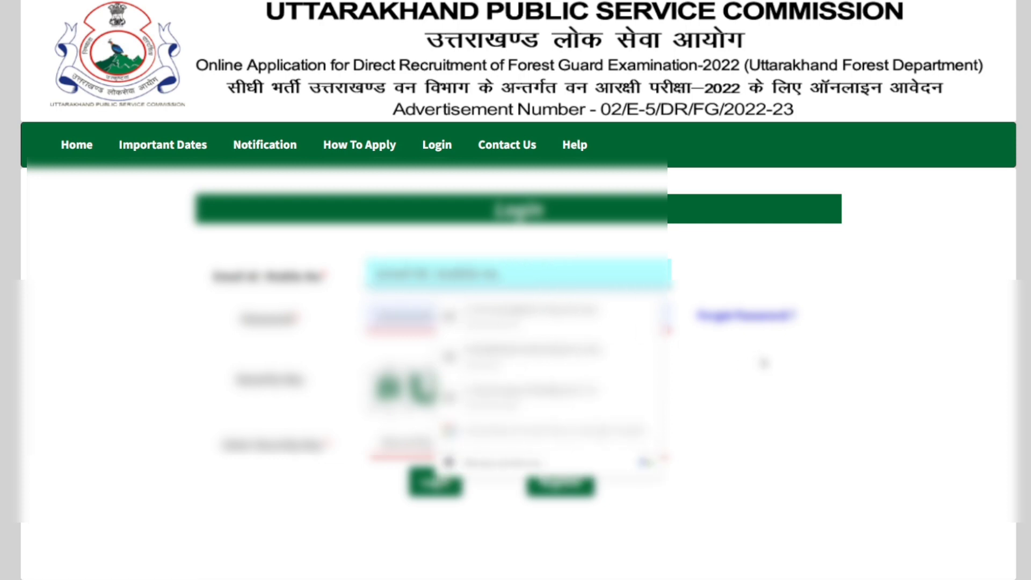
Step: Fill in the login form's email ID and account password from the saved credentials
left_click(757, 360)
left_click(516, 319)
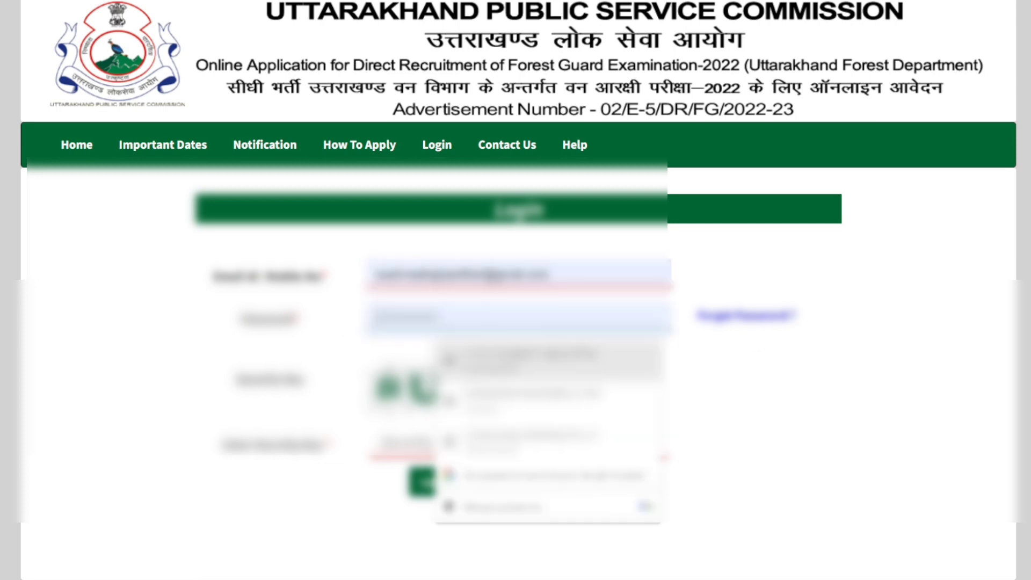
left_click(793, 368)
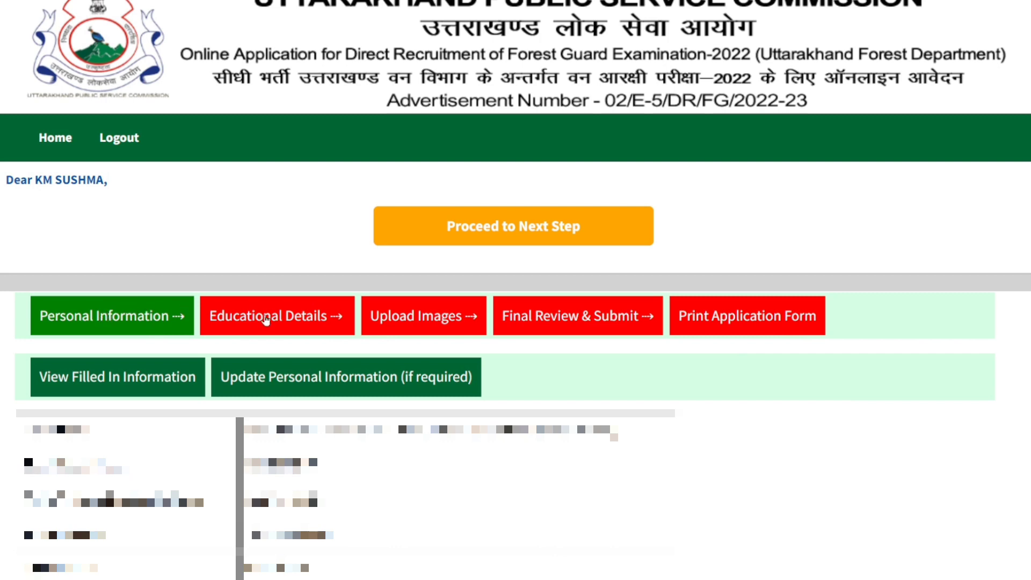
Step: Open the Educational Details stage and go to the qualification entry table under Essential Educational Qualifications
left_click(265, 321)
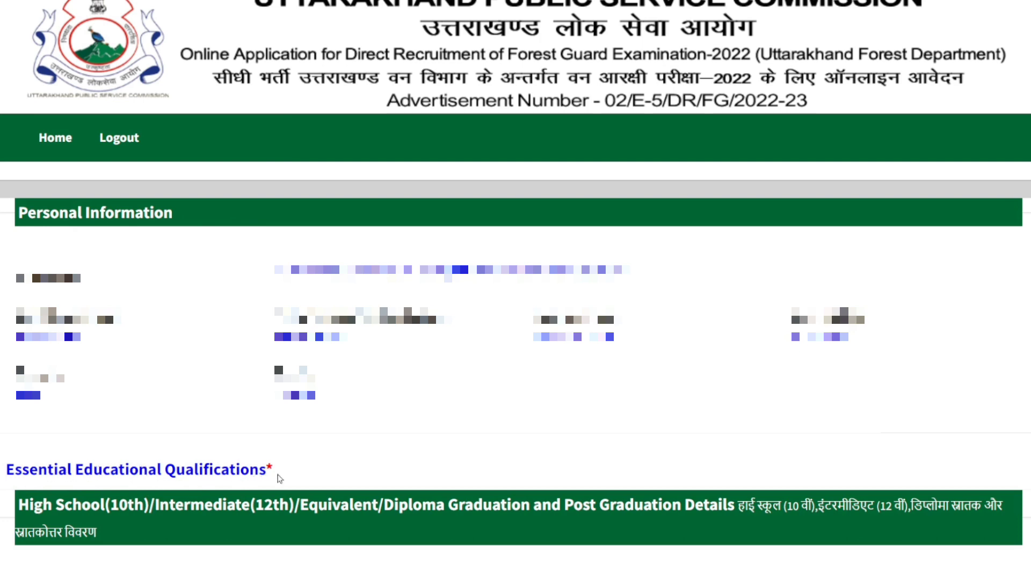
left_click_drag(274, 469, 5, 469)
left_click(314, 470)
scroll(314, 468, "down", 8)
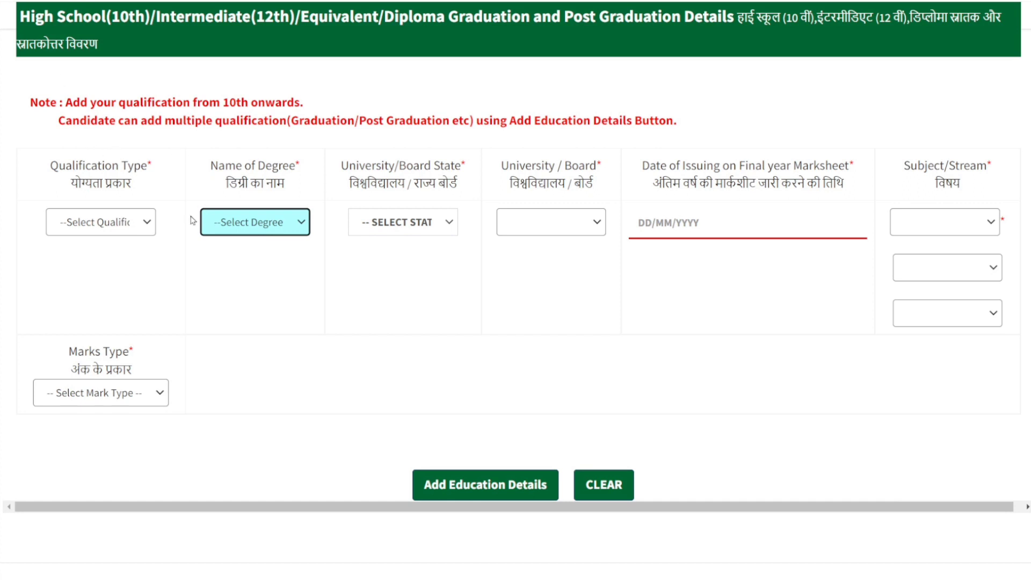
Step: Set both the Qualification Type and the Name of Degree to High School(10th)
left_click(151, 226)
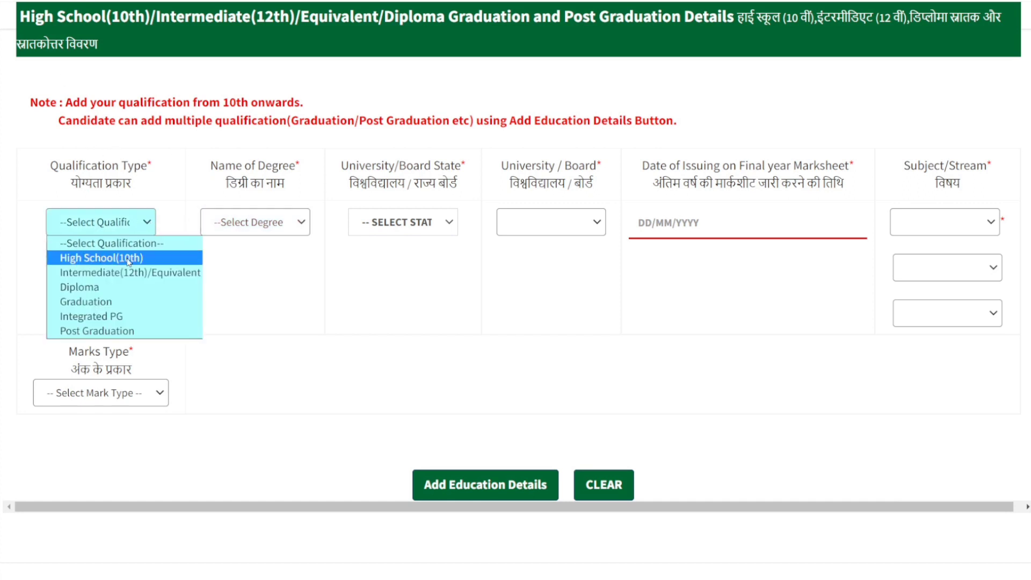
left_click(275, 258)
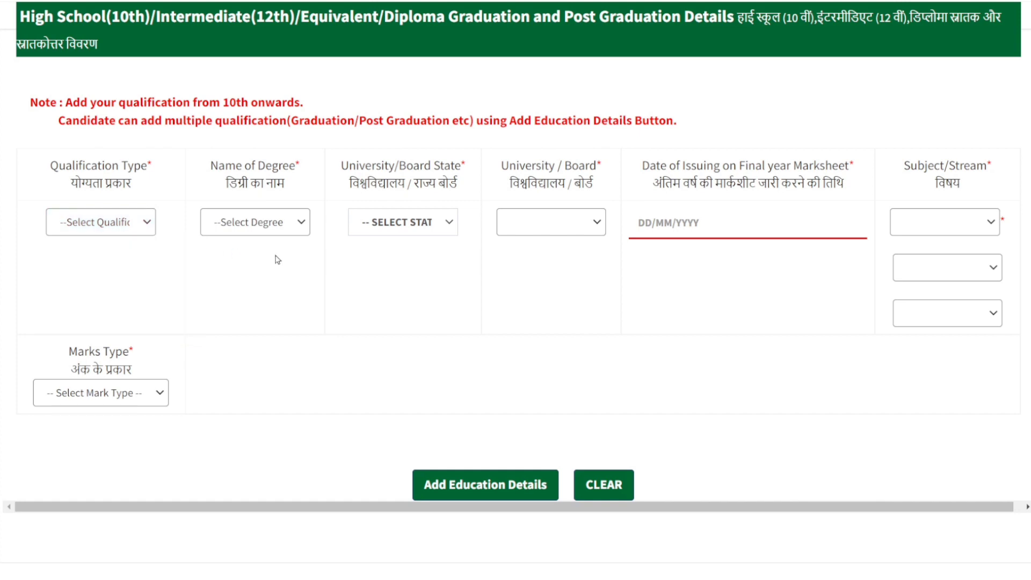
left_click(299, 222)
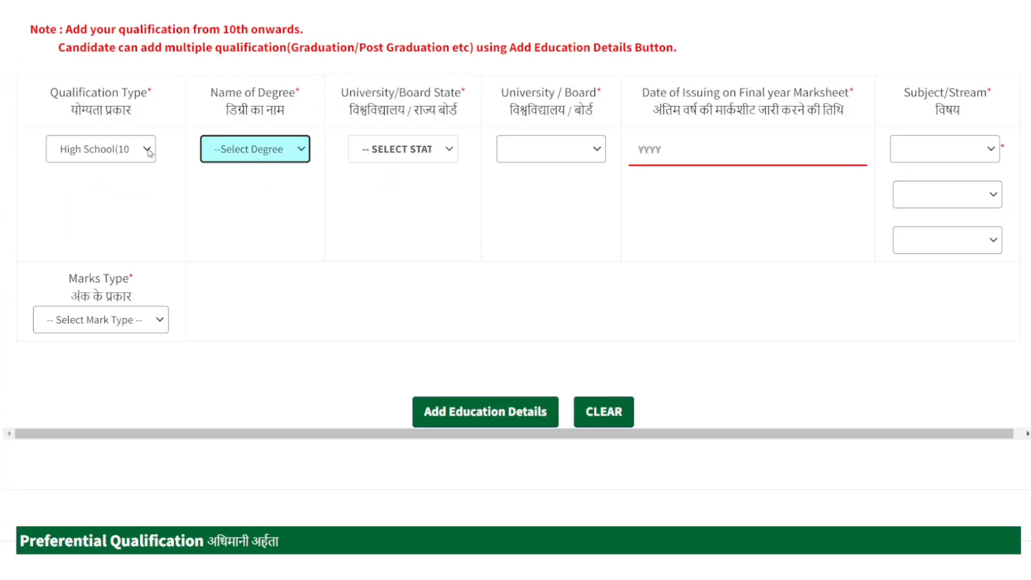
left_click(149, 153)
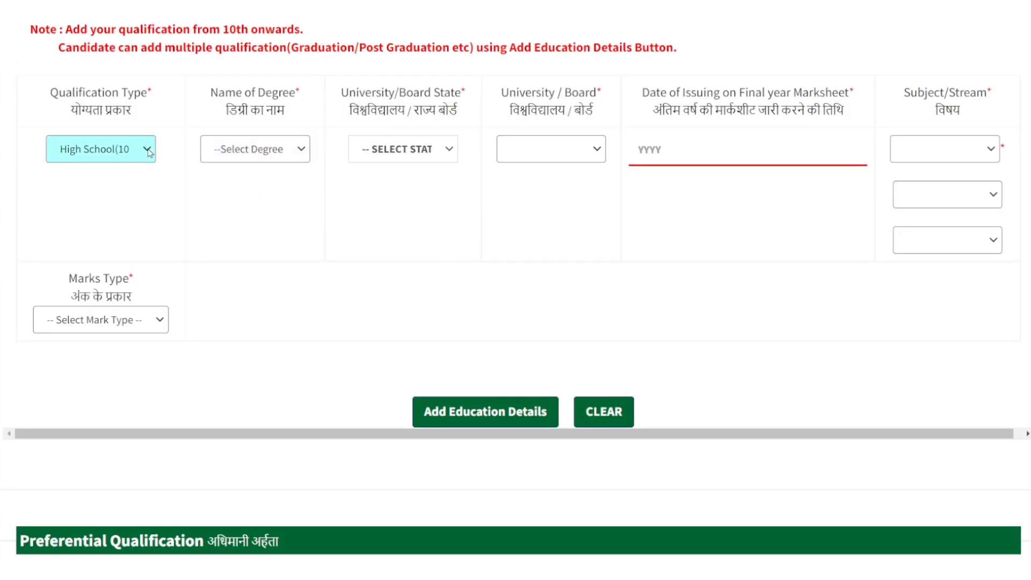
left_click(301, 155)
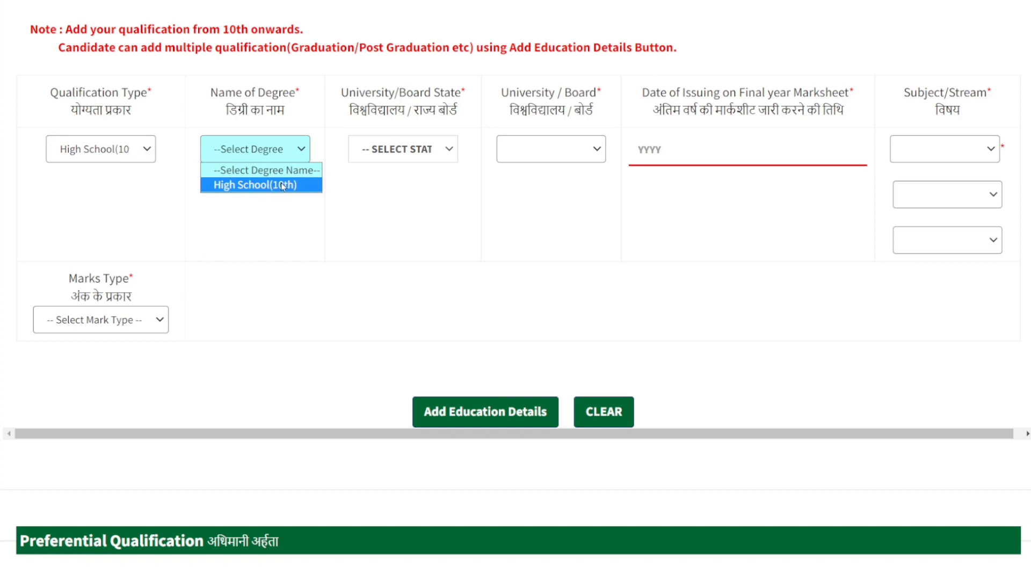
left_click(298, 184)
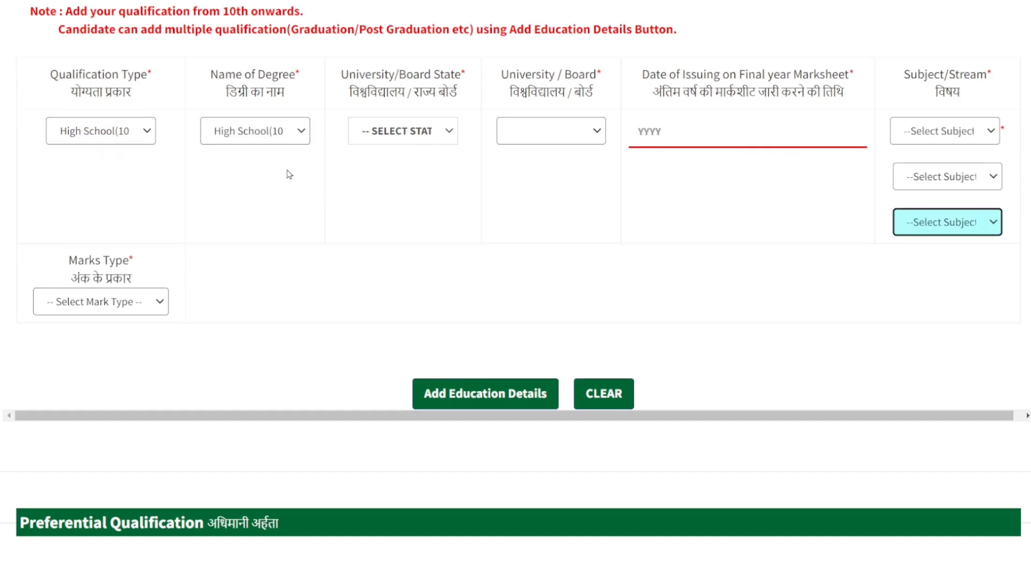
Step: Set the University/Board State of the high school qualification to UTTARAKHAND
left_click(453, 133)
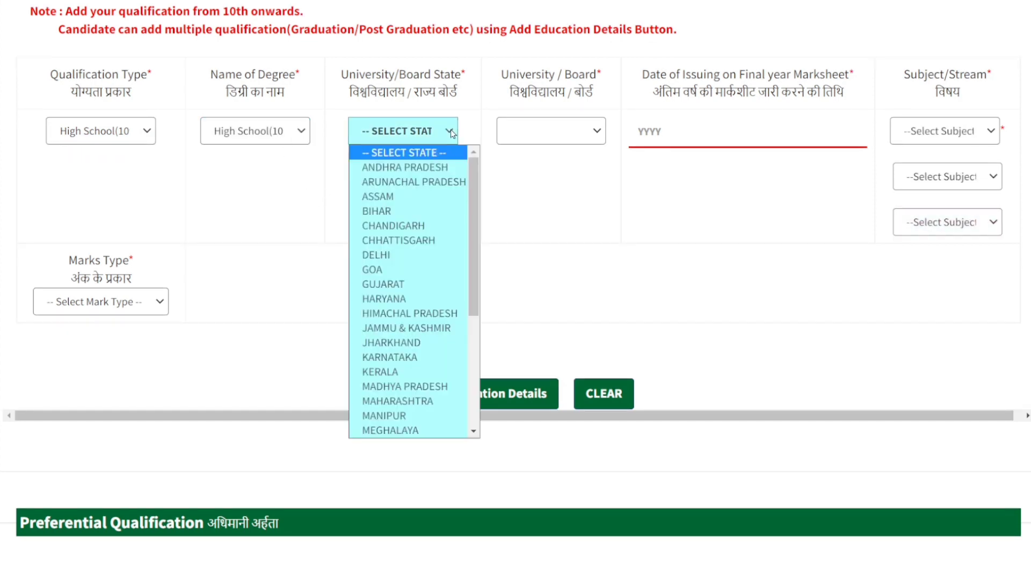
scroll(408, 268, "down", 5)
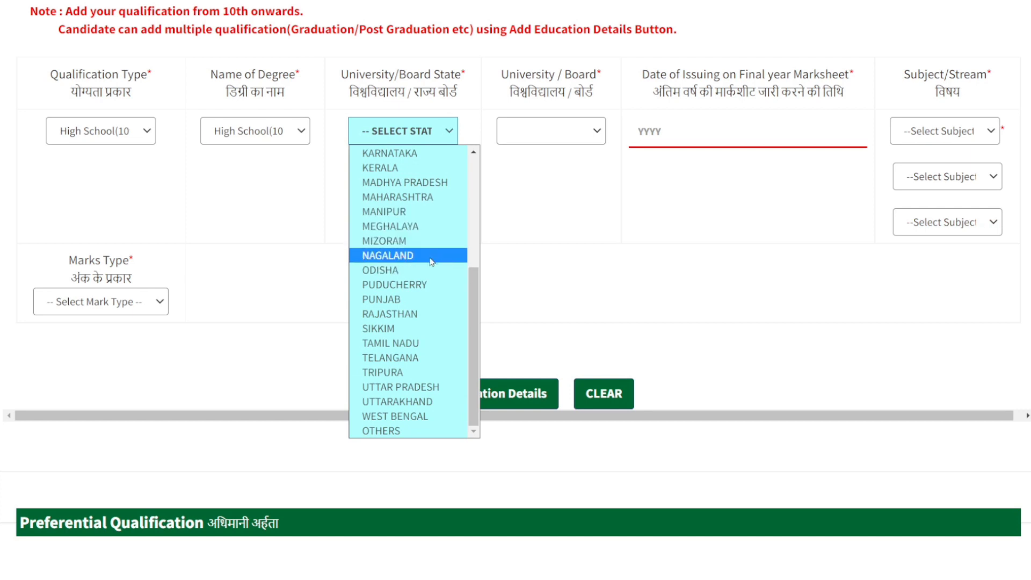
left_click(534, 209)
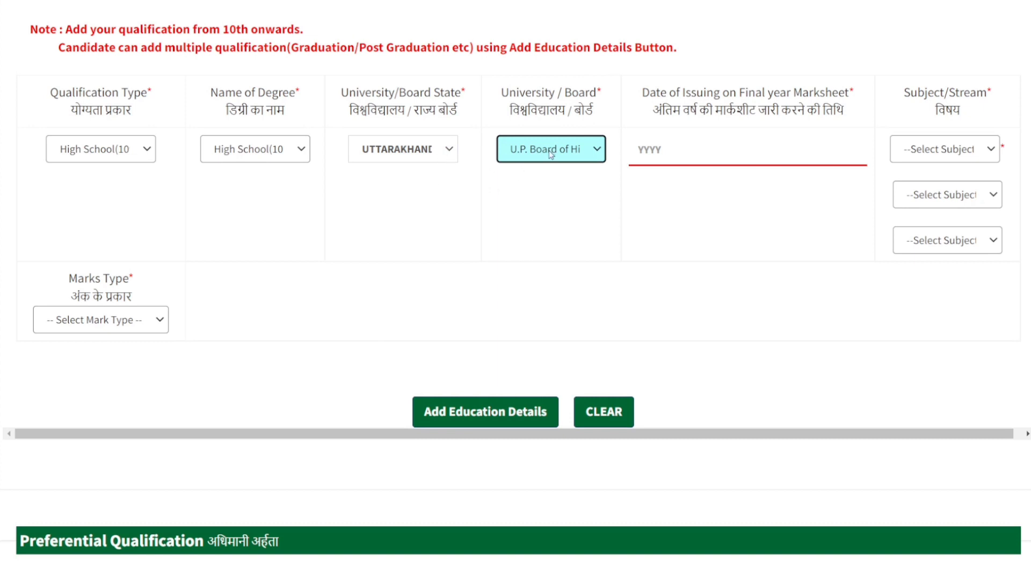
Step: Set the University / Board of the high school qualification to Uttrakhand Board of School Education
left_click(599, 155)
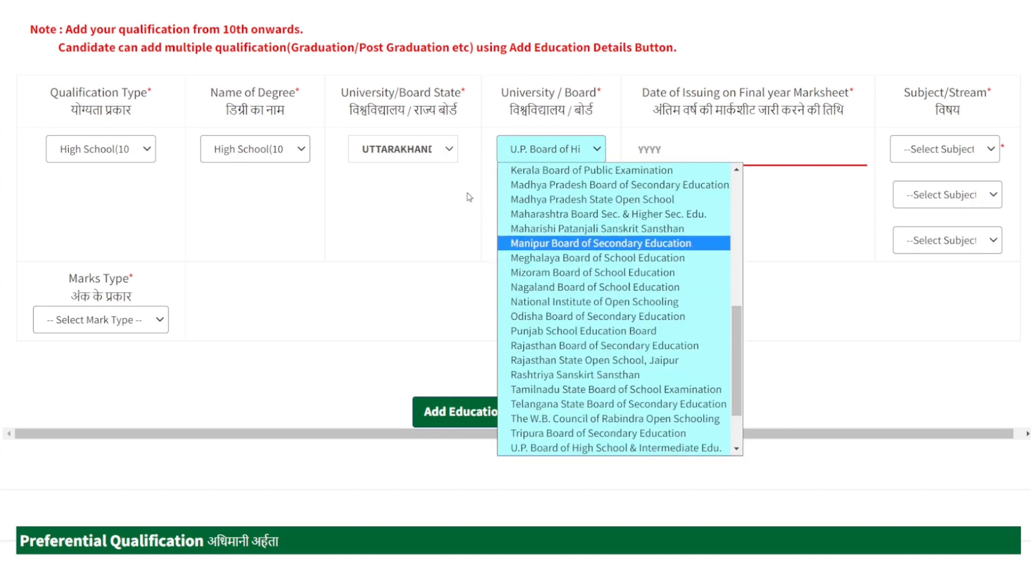
scroll(637, 307, "down", 2)
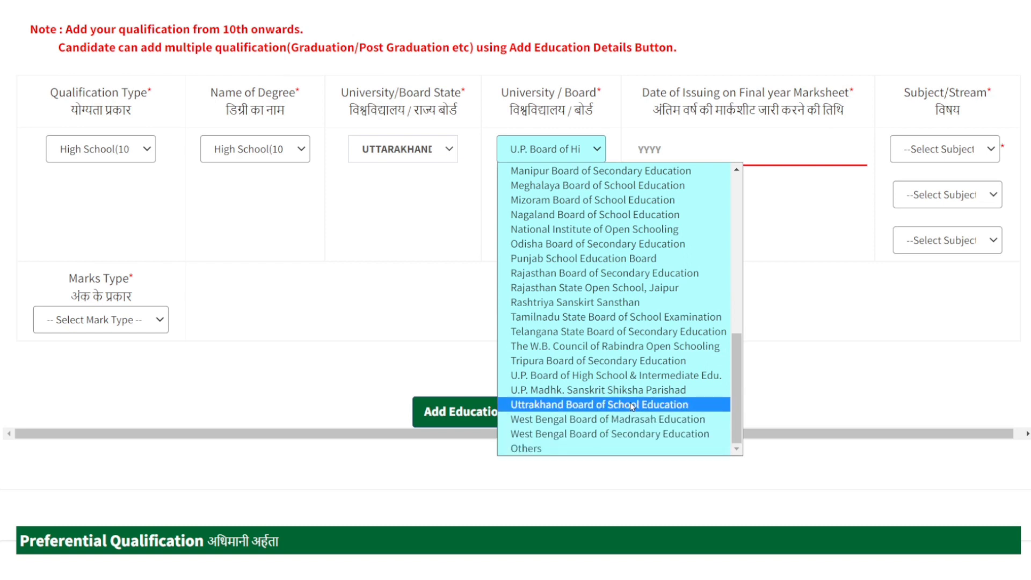
scroll(638, 266, "up", 5)
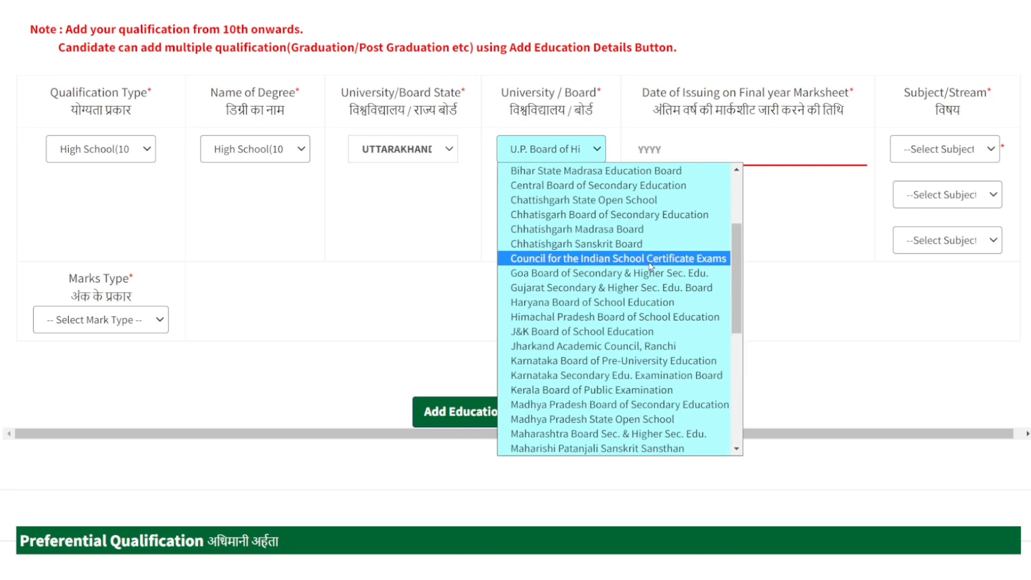
scroll(638, 274, "down", 5)
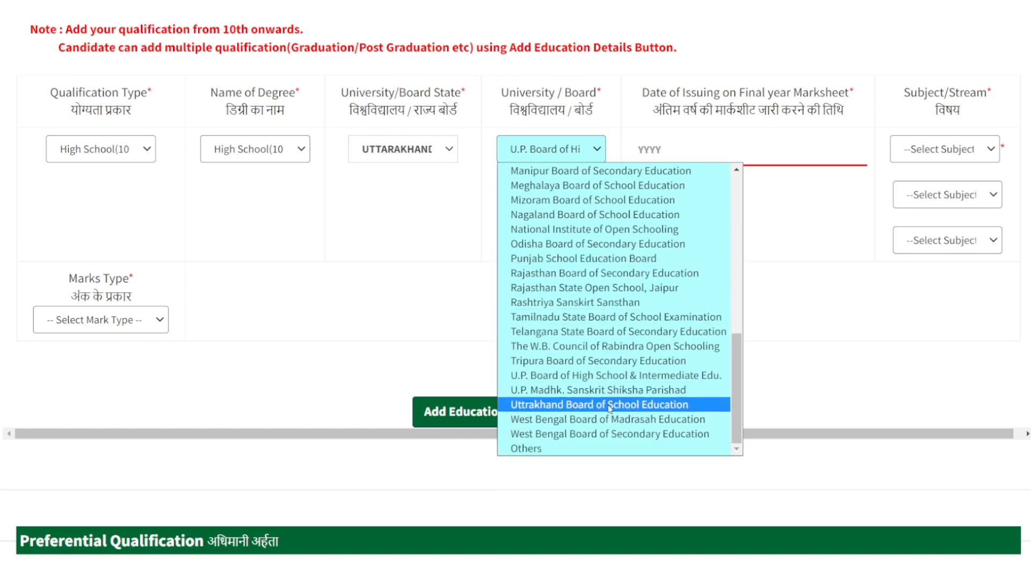
left_click(794, 361)
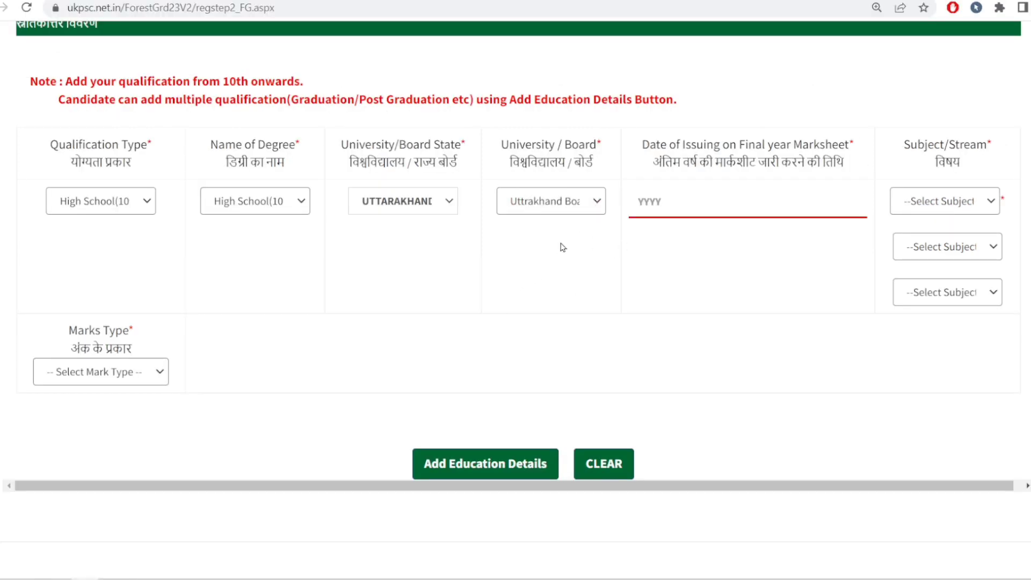
left_click(600, 208)
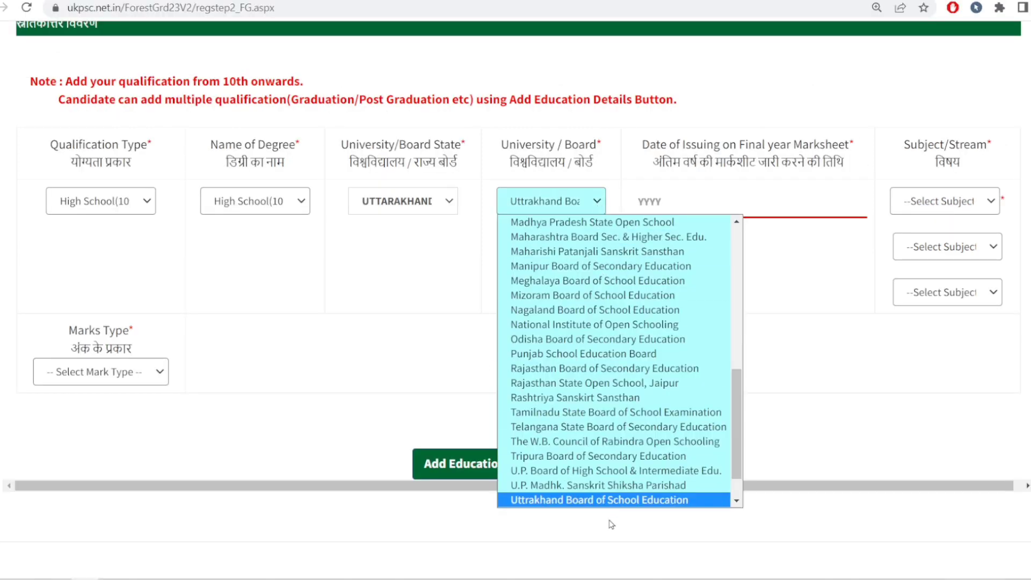
scroll(612, 505, "down", 1)
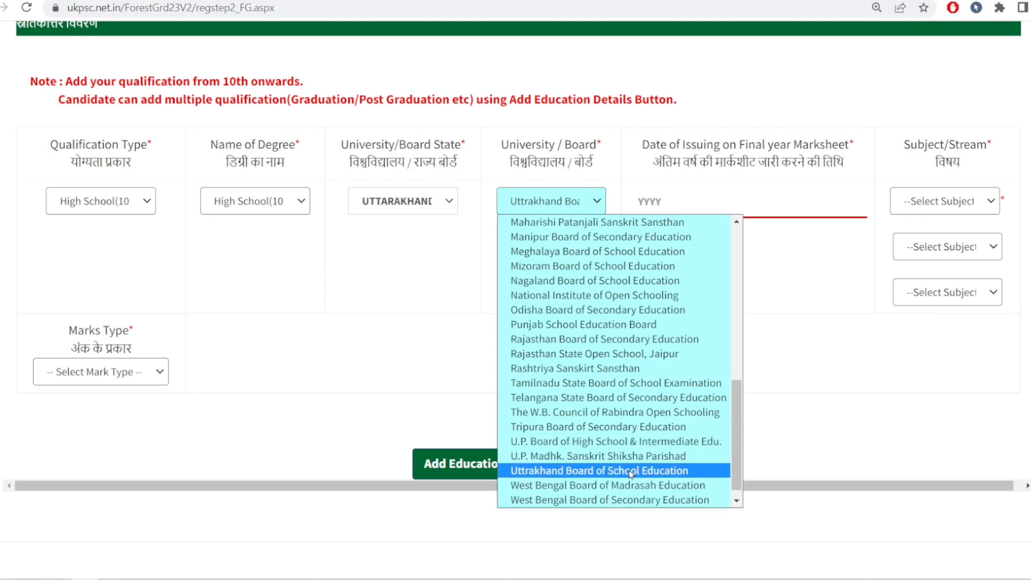
left_click(818, 332)
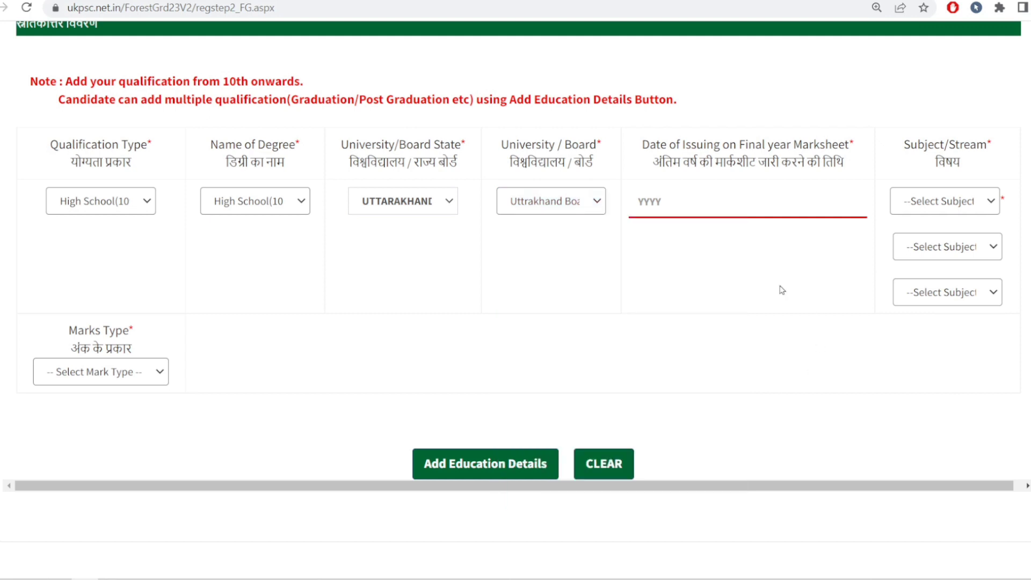
Step: Activate the final year marksheet date field without entering a year, and set the first Subject/Stream to High School Subjects
left_click(667, 206)
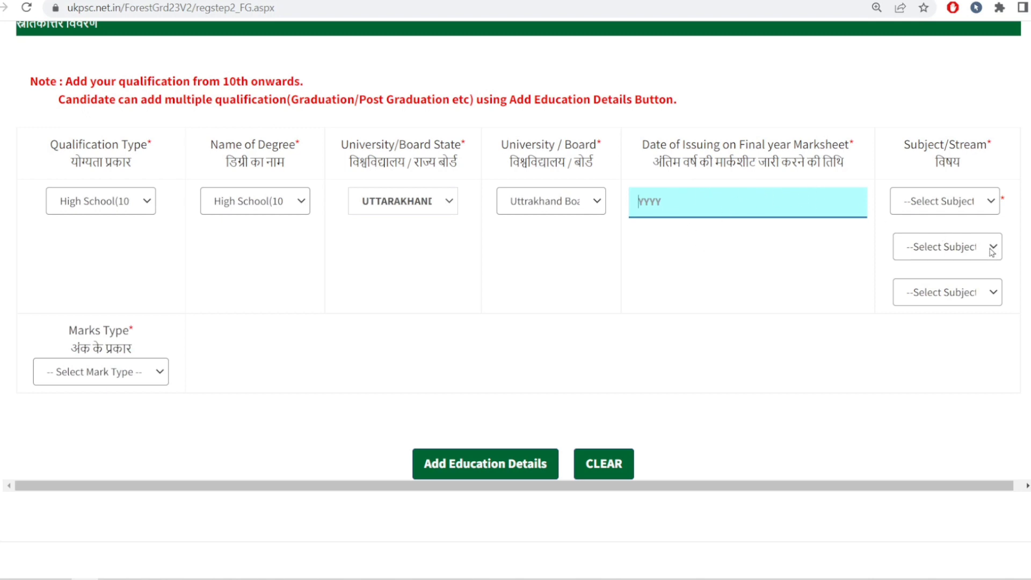
left_click(992, 202)
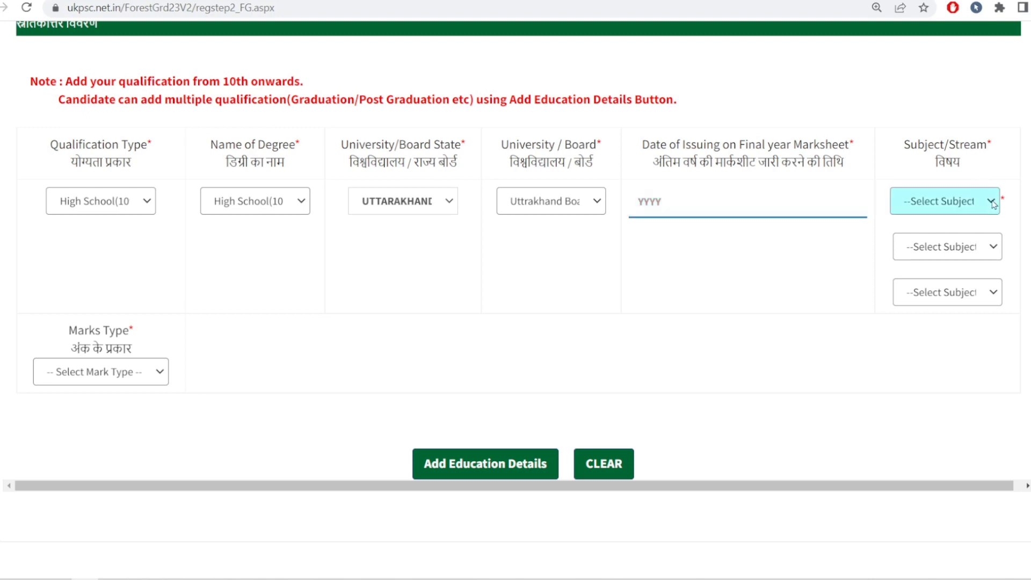
left_click(798, 280)
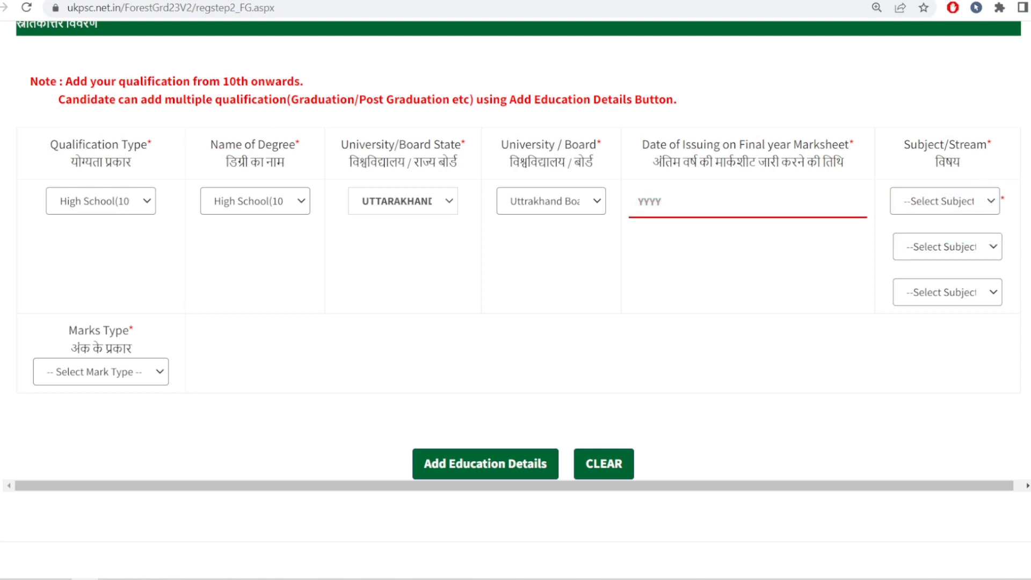
left_click(995, 205)
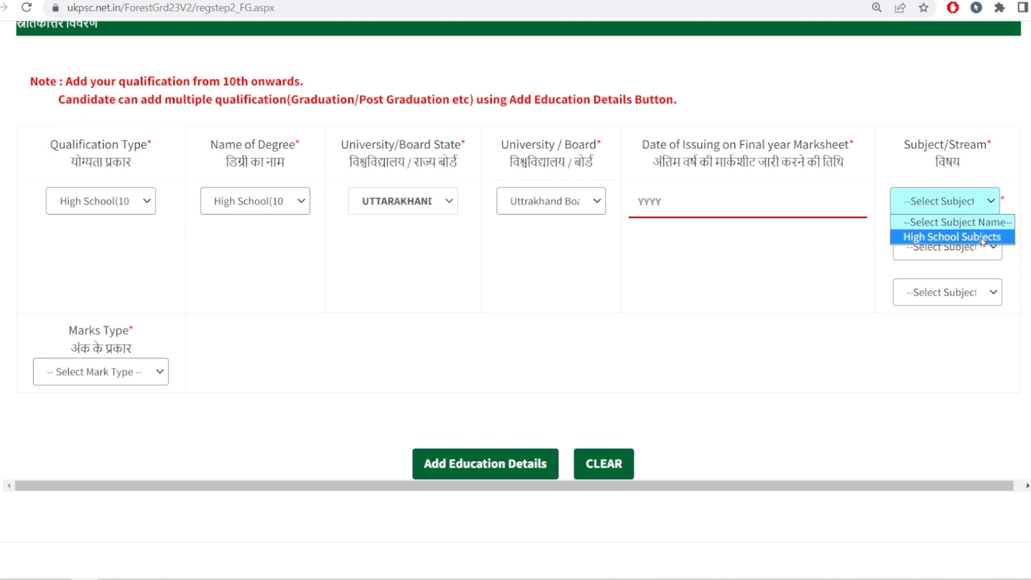
left_click(840, 248)
scroll(841, 248, "down", 1)
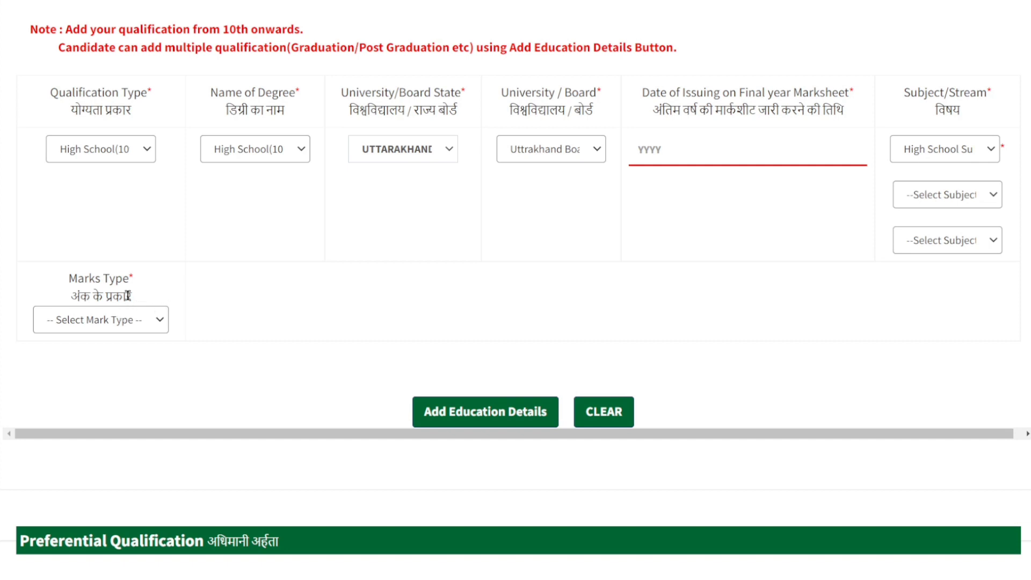
Step: Set the high school Marks Type to Marks and enter 304 marks obtained out of a maximum of 500
left_click(159, 323)
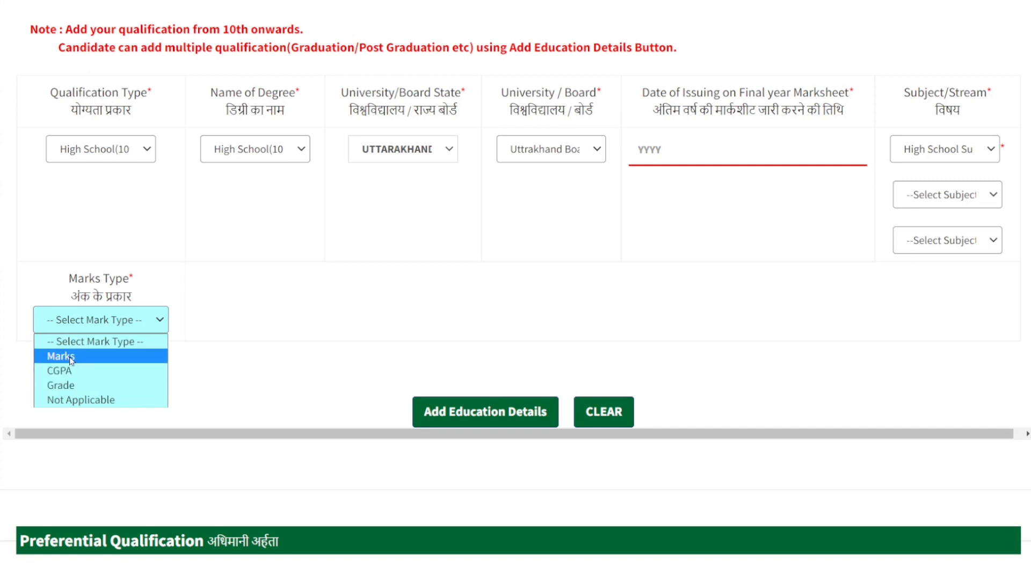
left_click(293, 346)
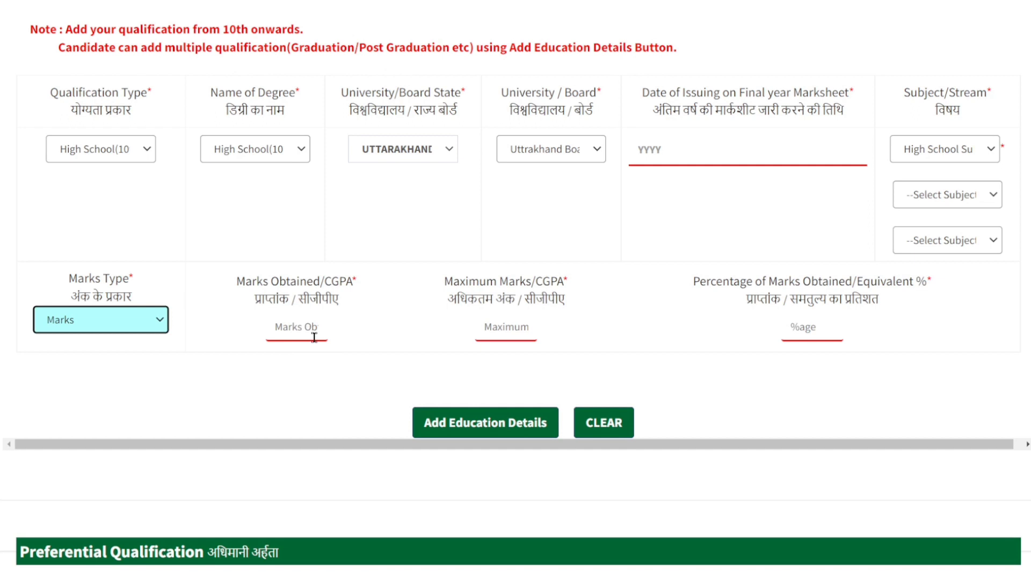
left_click(314, 337)
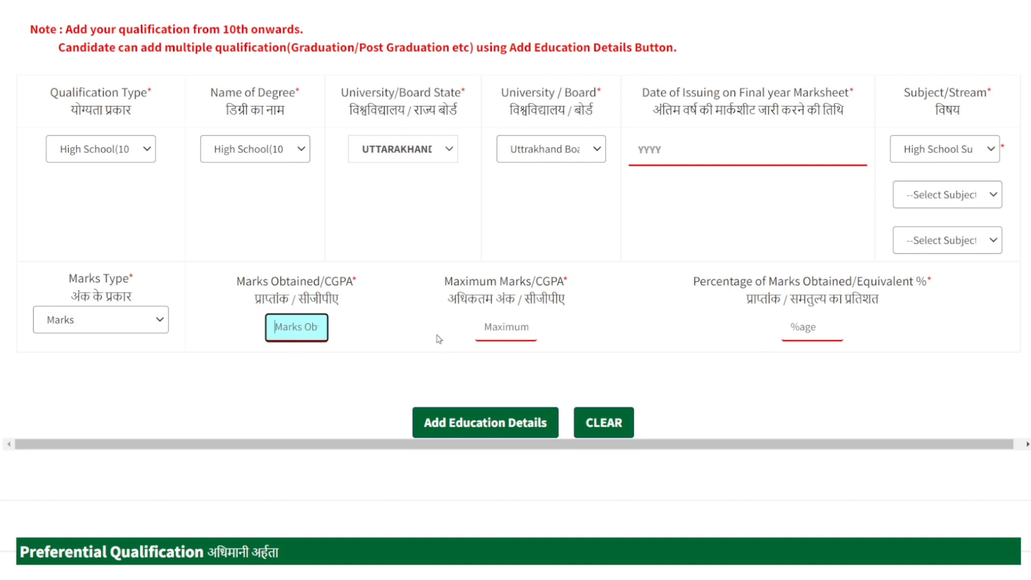
left_click(495, 326)
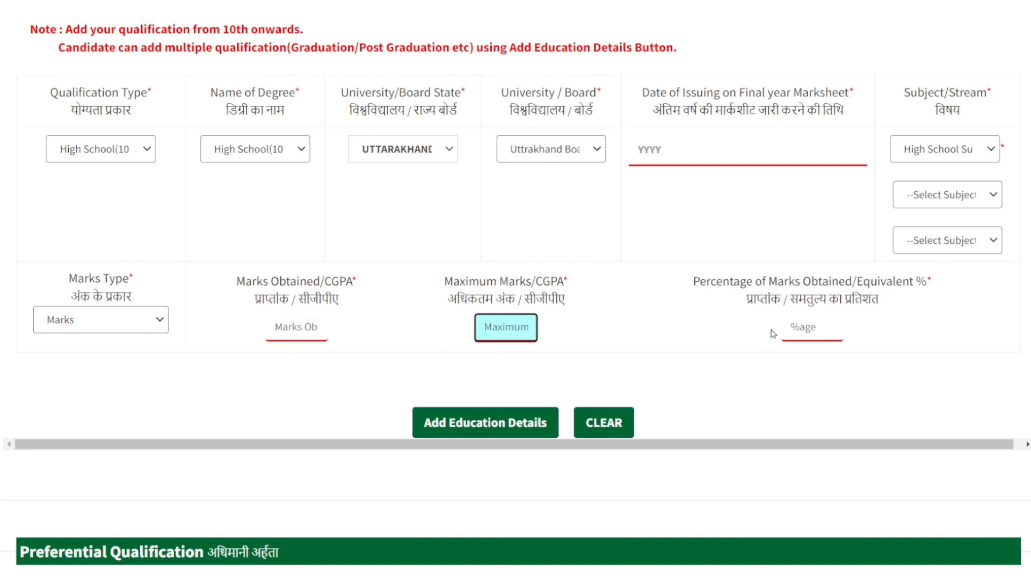
left_click(806, 326)
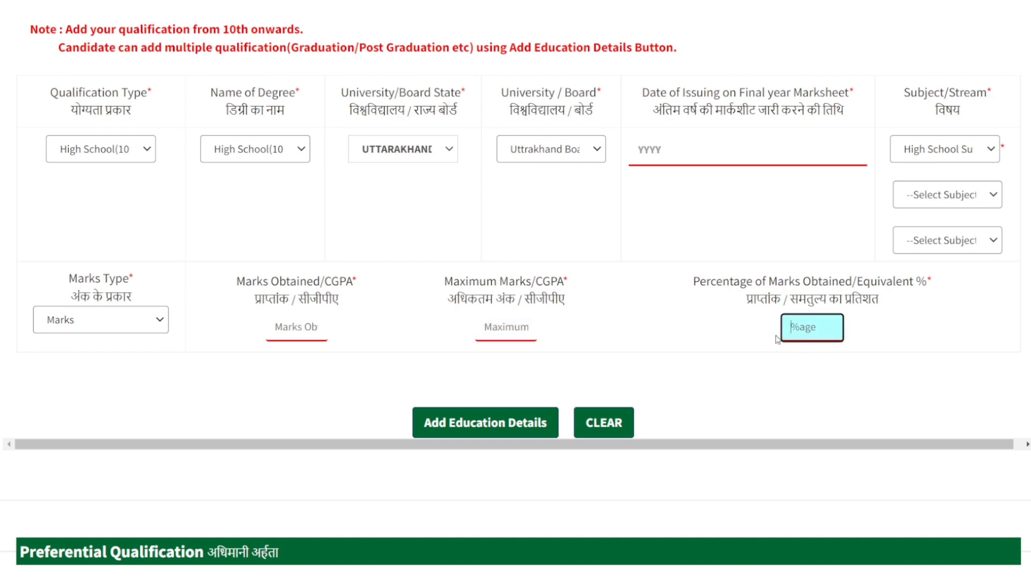
left_click(710, 328)
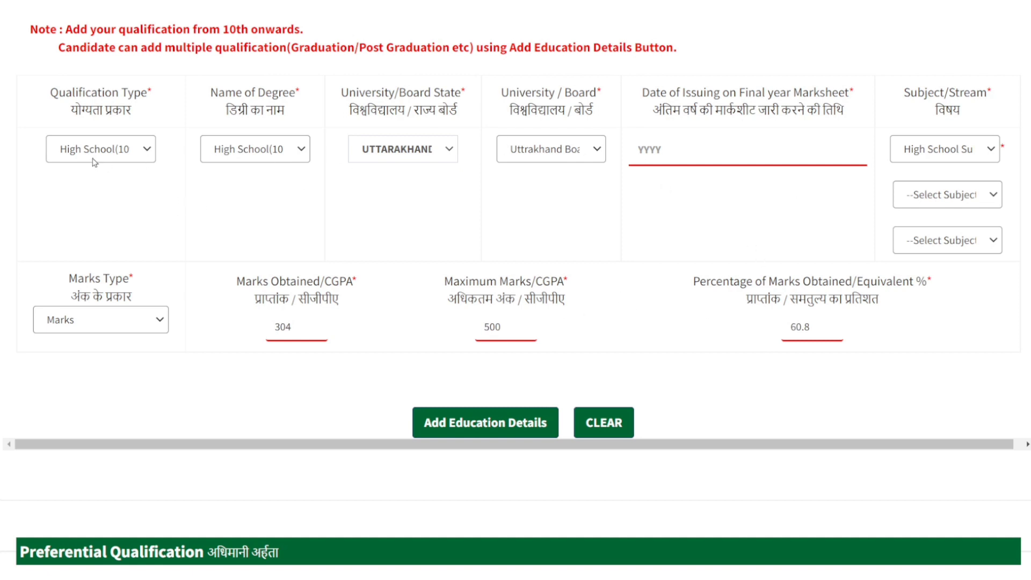
Step: Check the options selected for the high school entry's qualification type, degree name, board state and board
left_click(138, 156)
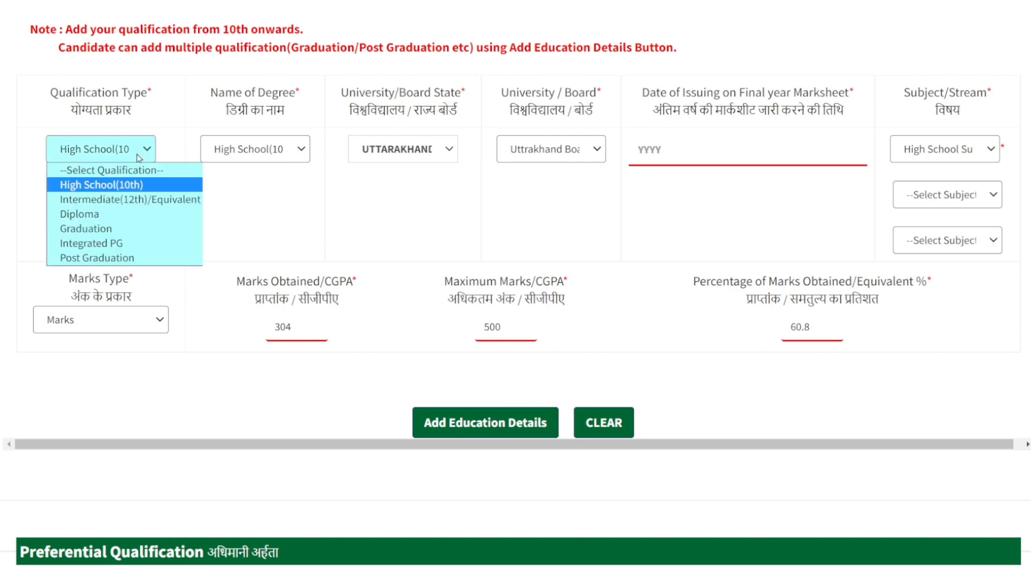
left_click(275, 210)
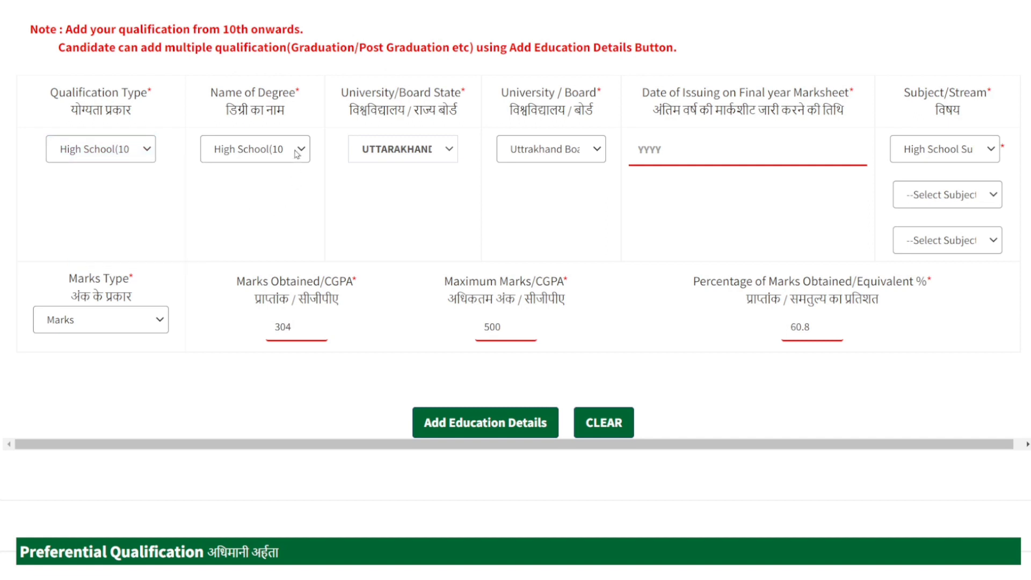
left_click(298, 153)
left_click(391, 207)
left_click(450, 152)
left_click(547, 220)
left_click(594, 151)
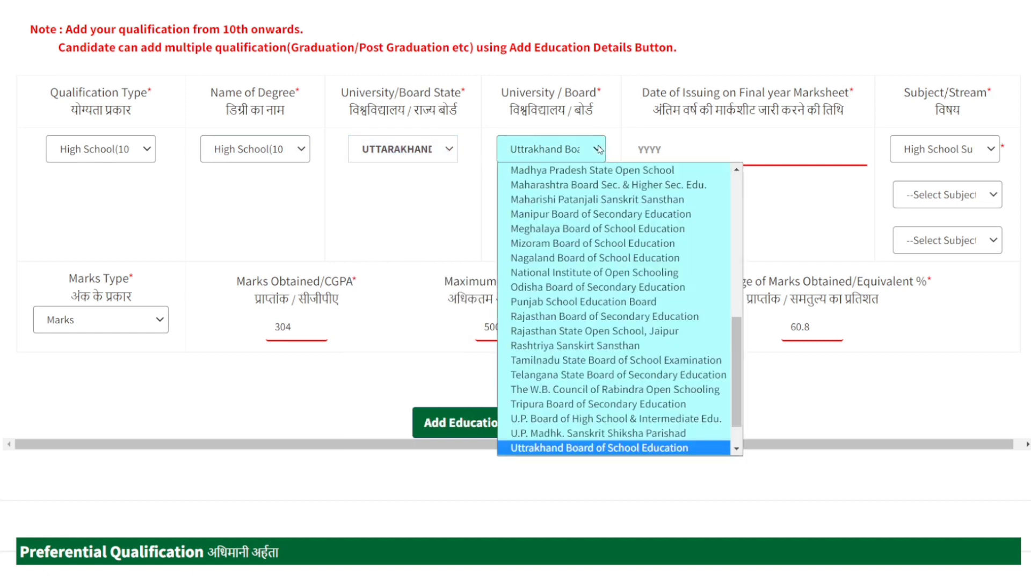
left_click(788, 205)
Step: Set the high school final year marksheet date to 2014 and add the entry to the education details
left_click(684, 151)
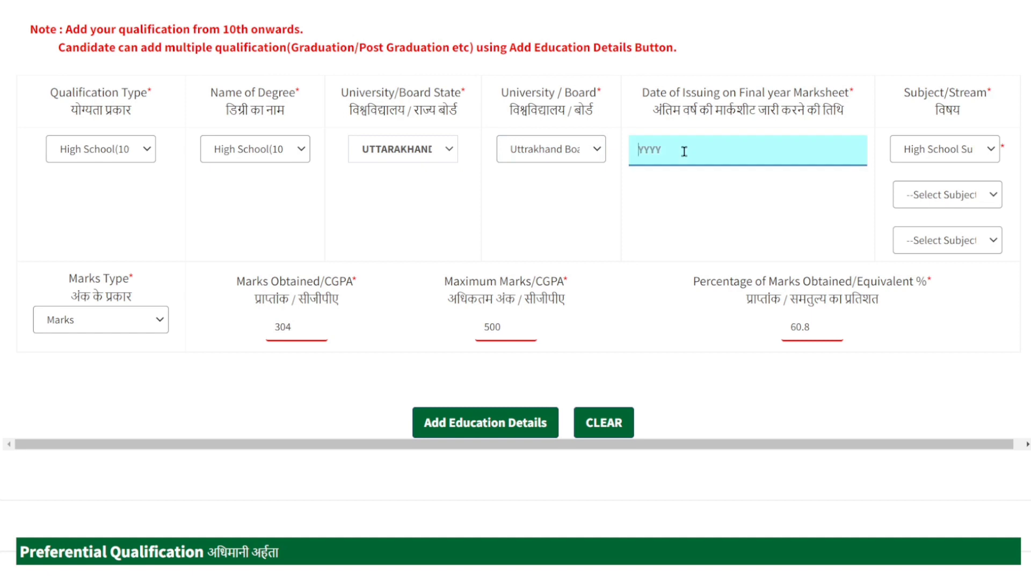
type("2014")
left_click(703, 215)
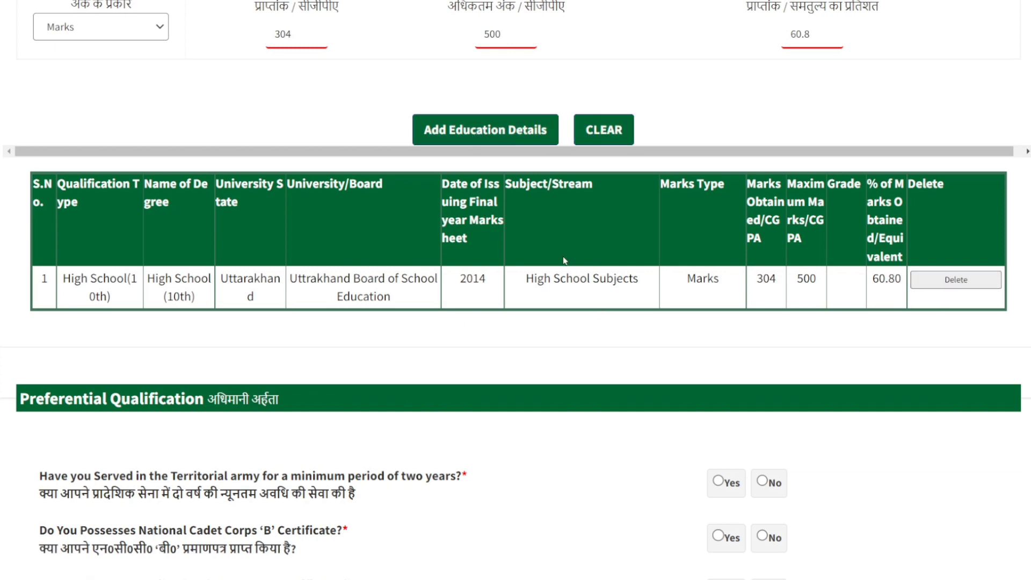
Step: Set the Qualification Type and Name of Degree to Intermediate(12th)/Equivalent, with UTTARAKHAND as the University/Board State
scroll(564, 260, "up", 7)
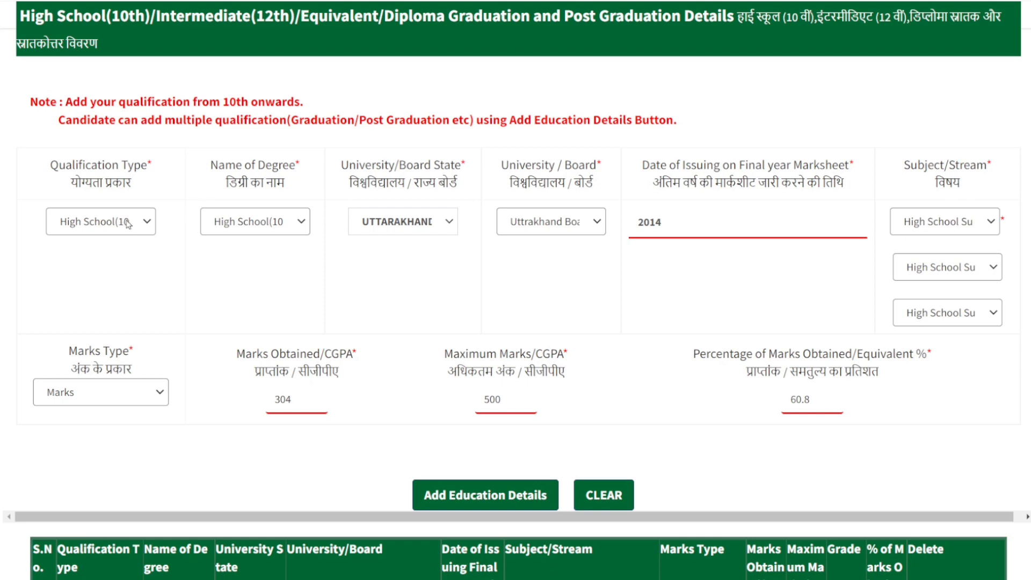
left_click(149, 224)
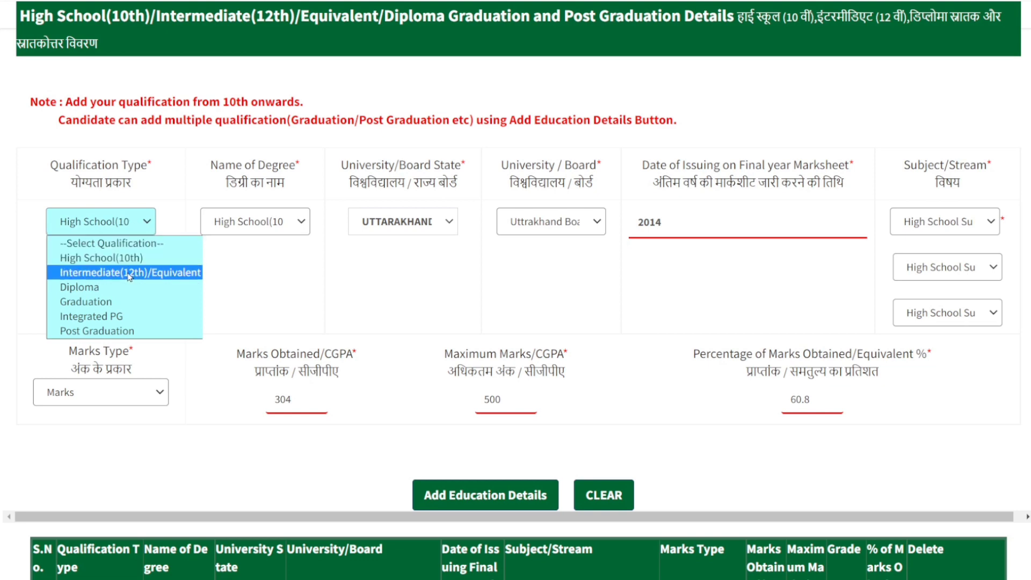
left_click(278, 283)
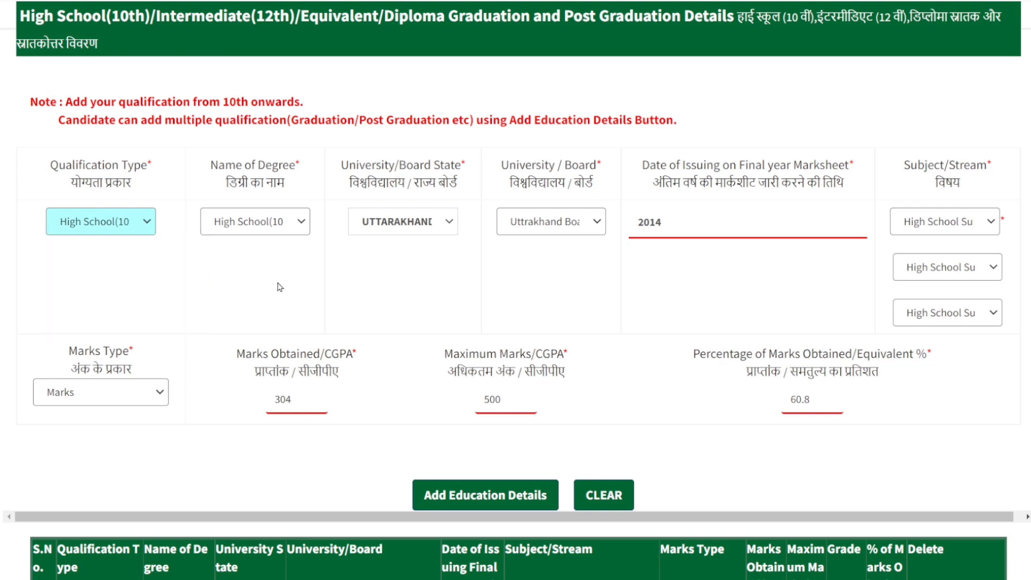
left_click(146, 225)
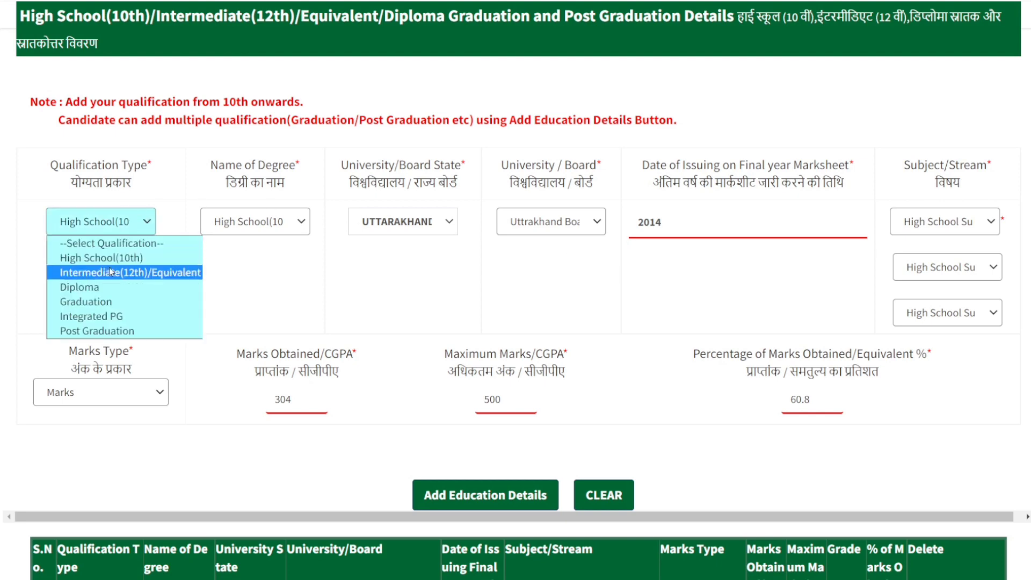
left_click(261, 287)
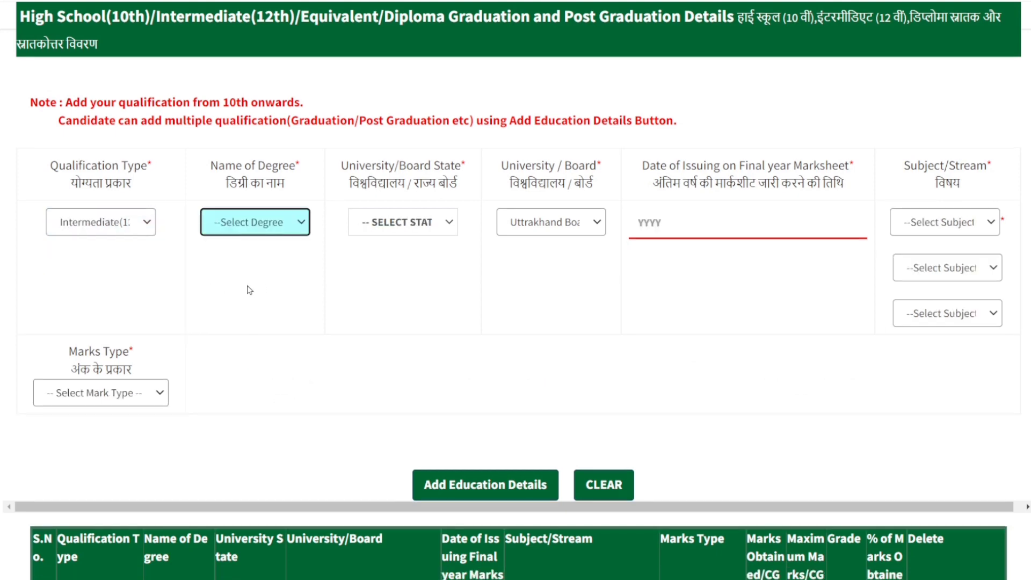
left_click(153, 224)
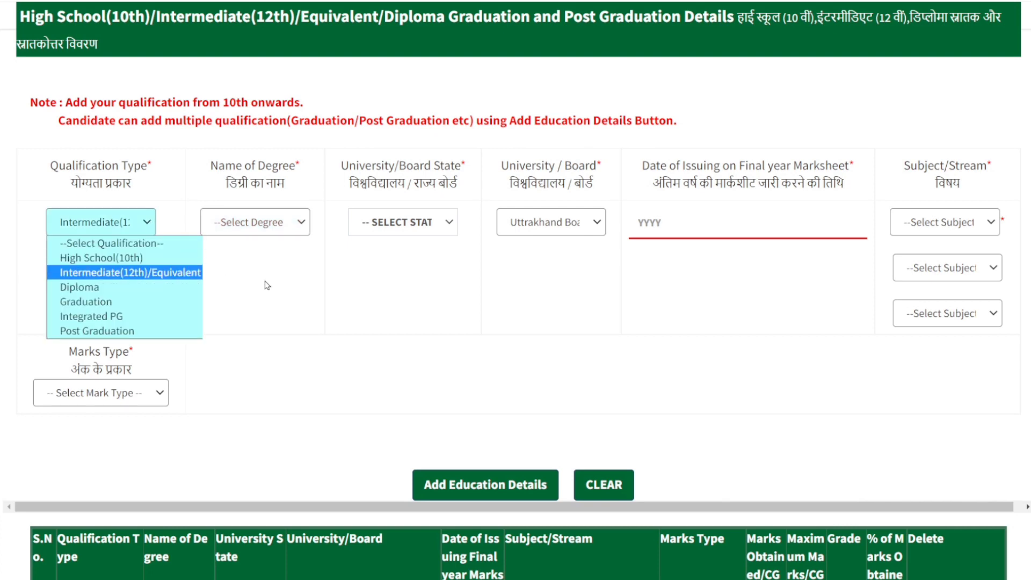
left_click(290, 246)
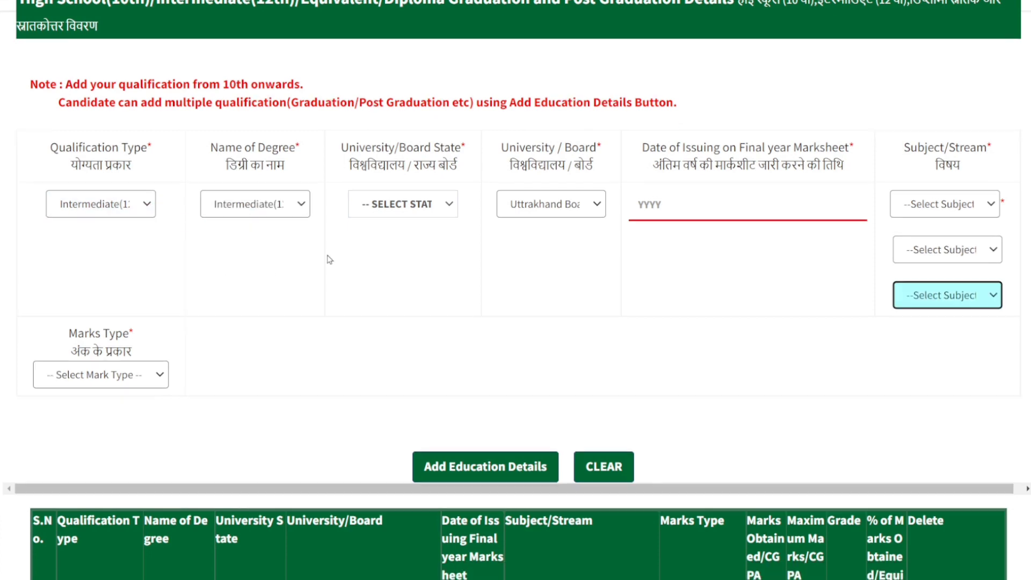
left_click(288, 213)
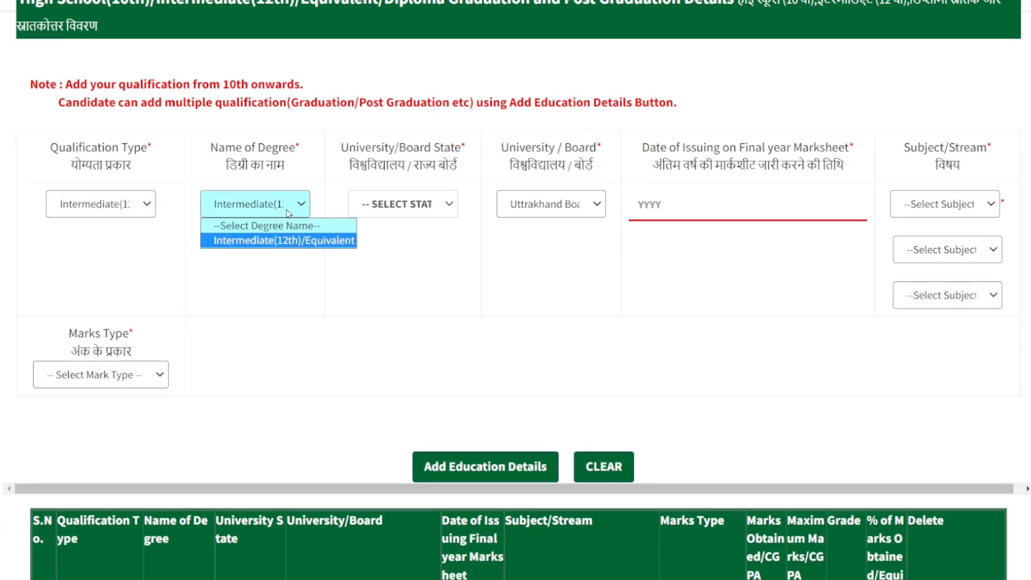
left_click(435, 273)
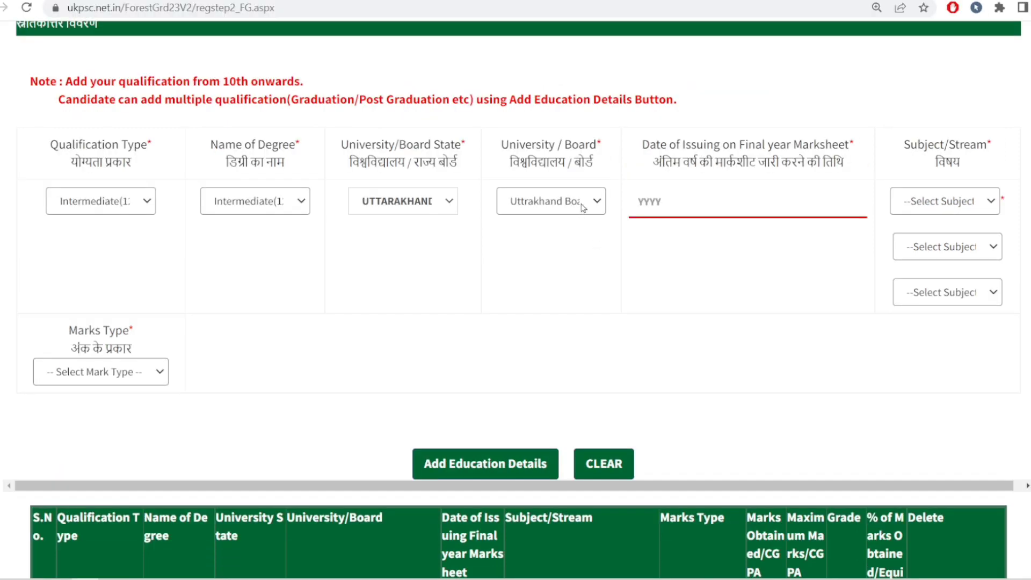
Step: Use Uttrakhand Board of School Education as the intermediate board and set the final year marksheet date to 2016
left_click(583, 208)
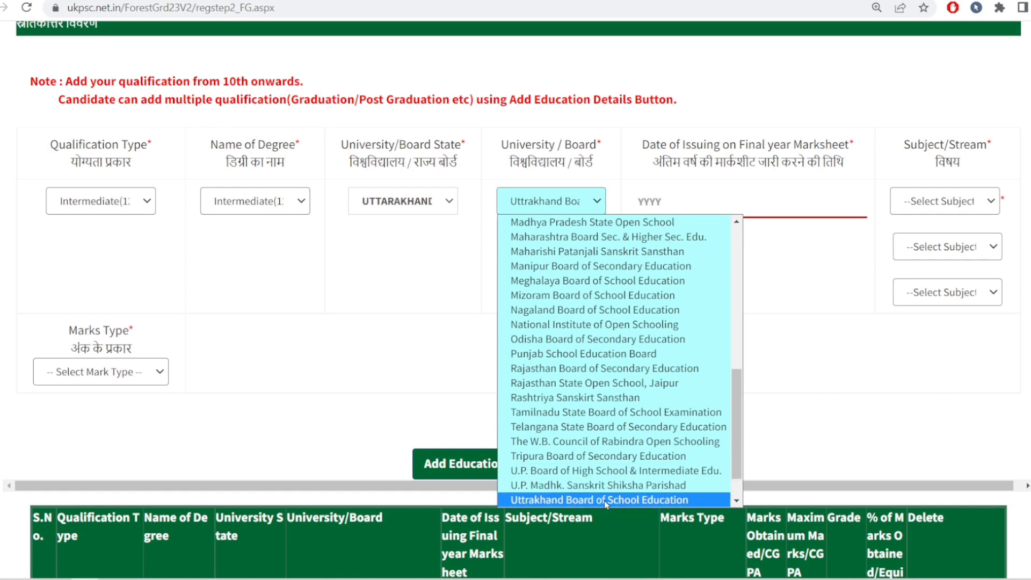
left_click(800, 350)
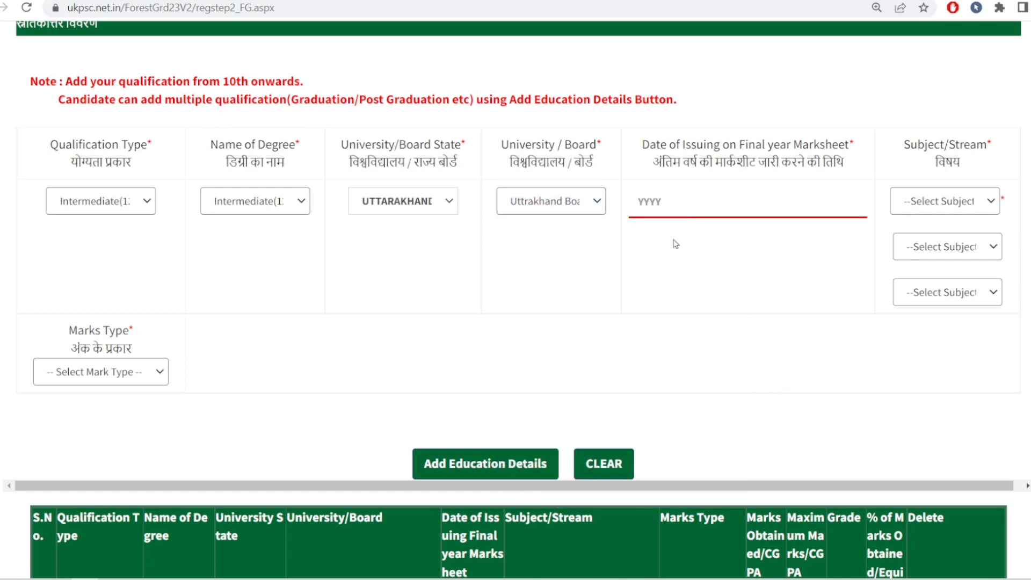
left_click(683, 205)
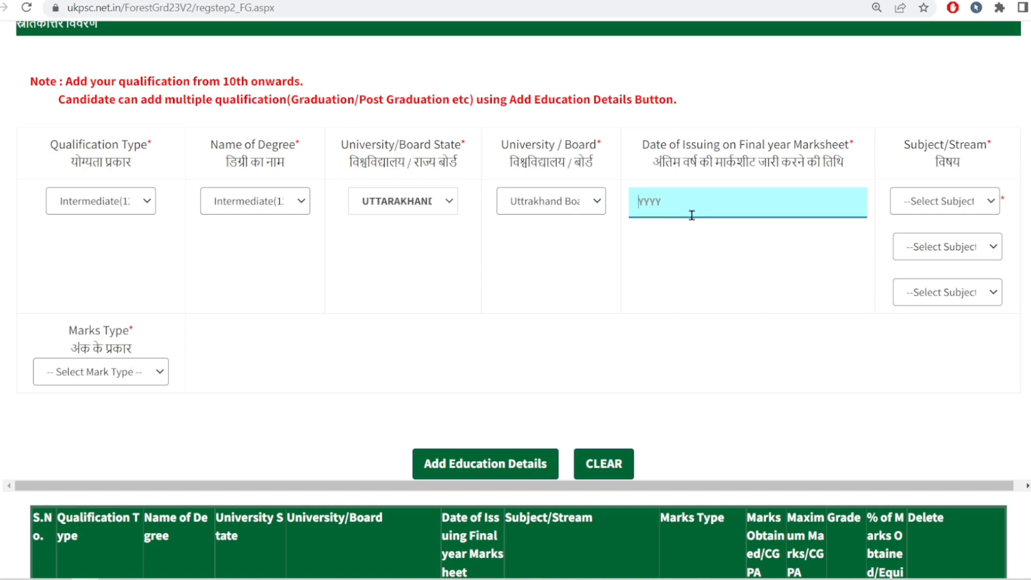
type("2016")
left_click(779, 424)
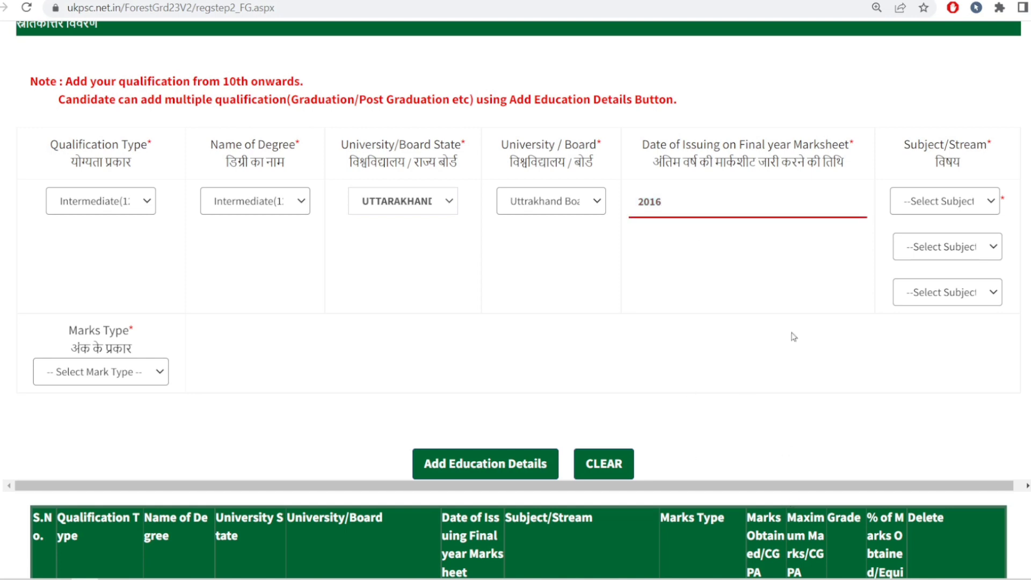
Step: Set the first Subject/Stream of the intermediate qualification to Science
left_click(997, 201)
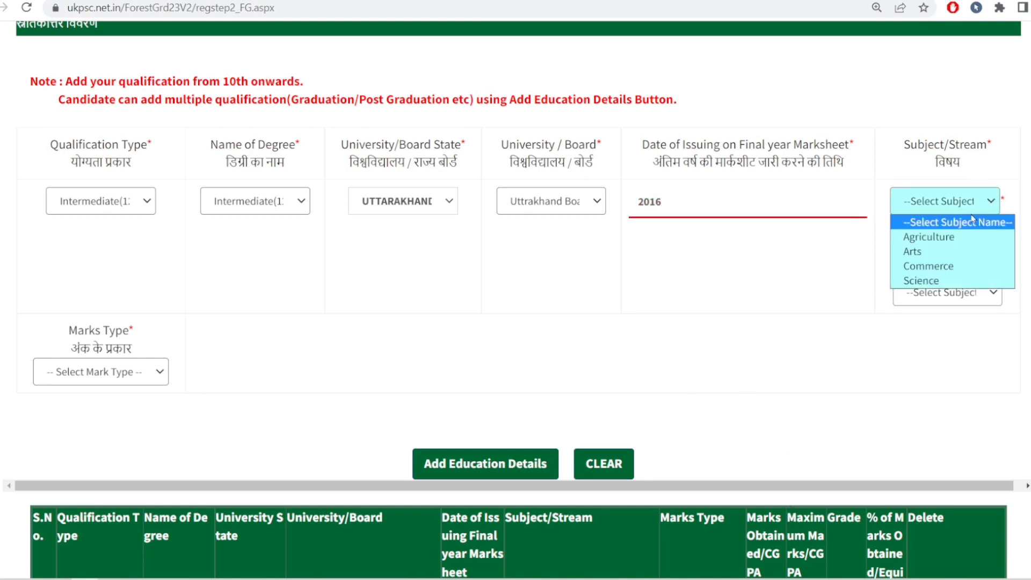
left_click(946, 276)
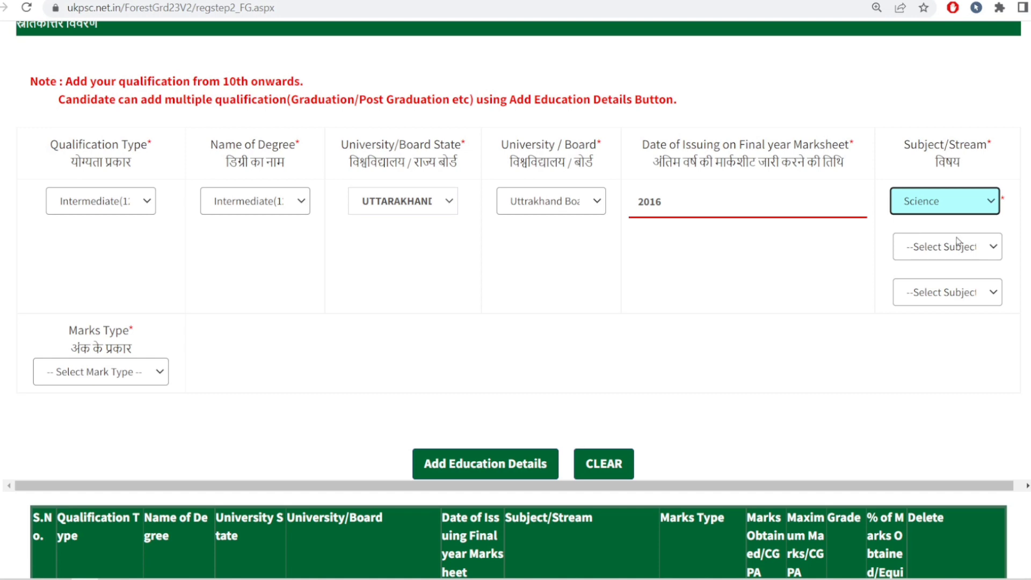
left_click(991, 203)
left_click(784, 270)
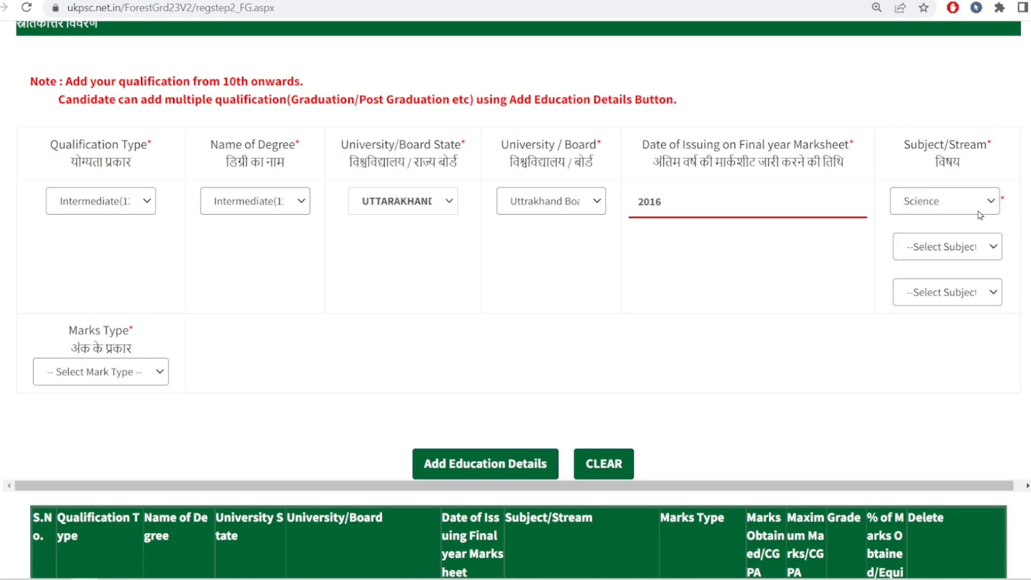
Step: Set the intermediate Marks Type to Marks with 298 obtained out of a maximum of 500, and add the entry to the education details
left_click(150, 374)
left_click(80, 408)
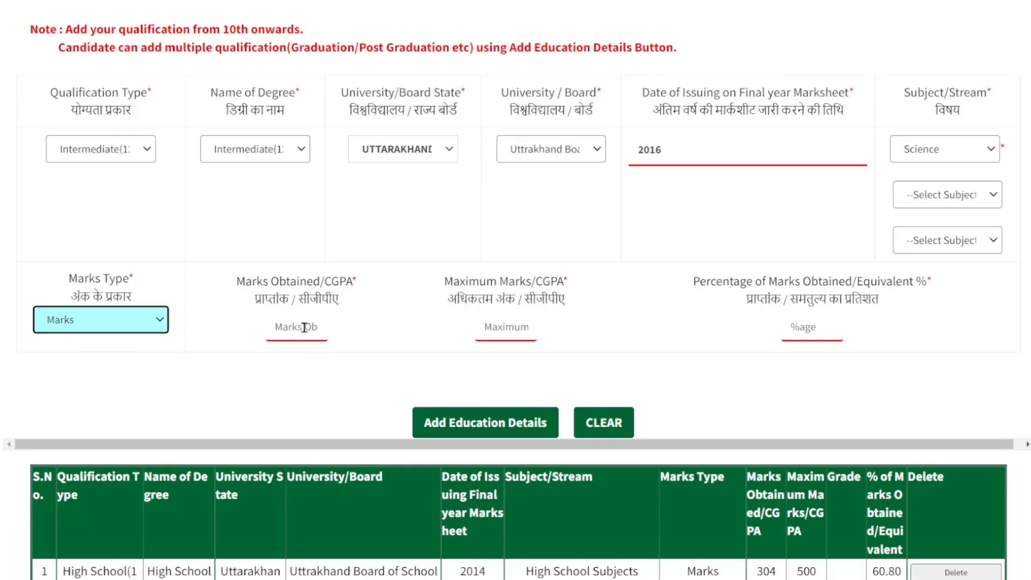
left_click(304, 328)
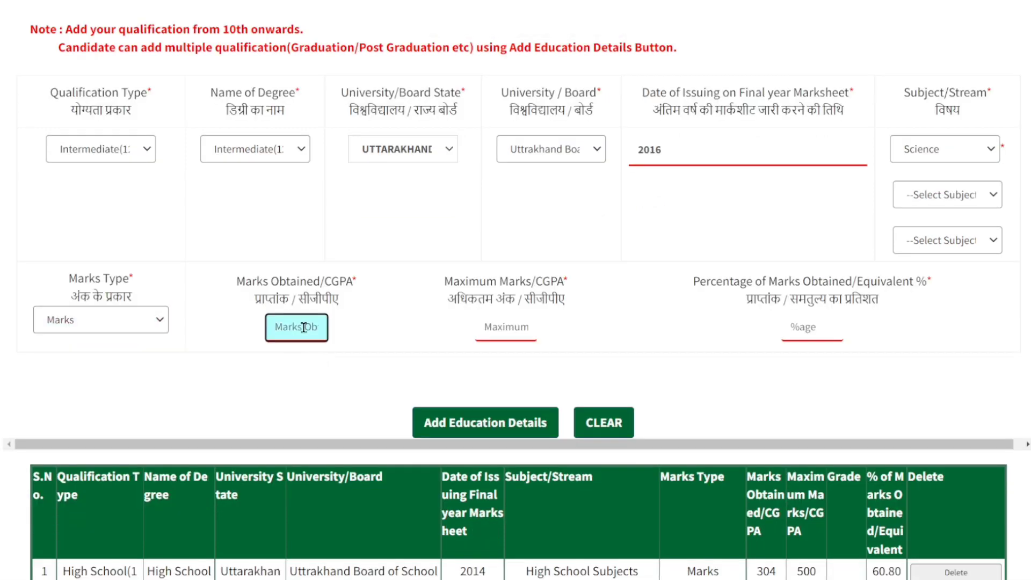
type("298")
left_click(508, 330)
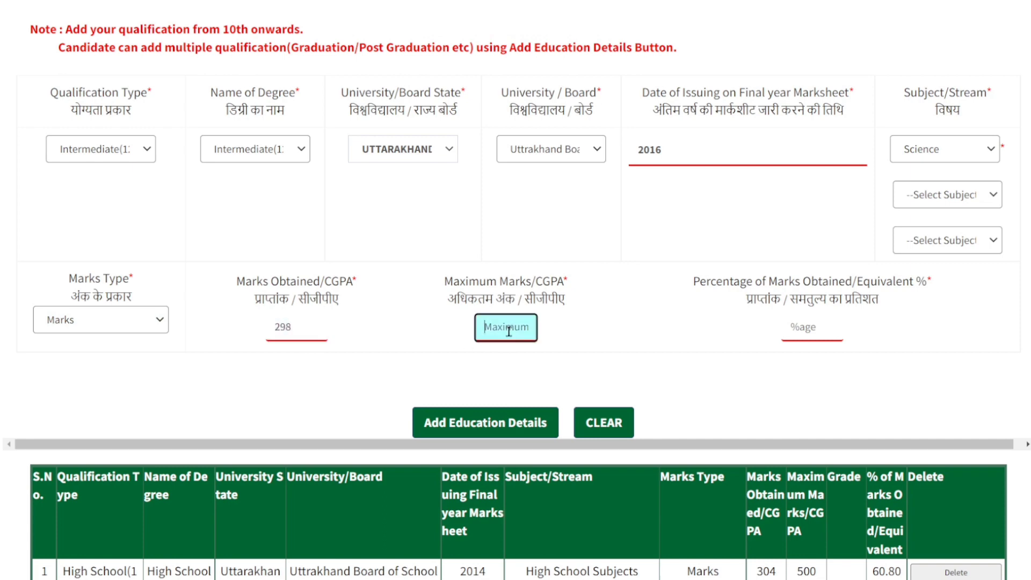
type("500")
left_click(621, 365)
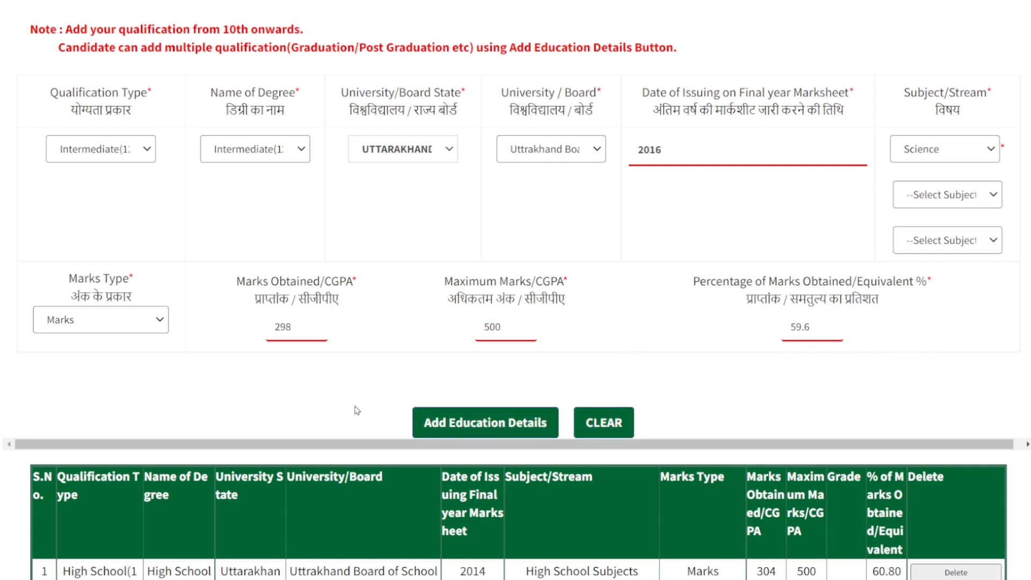
scroll(294, 408, "down", 4)
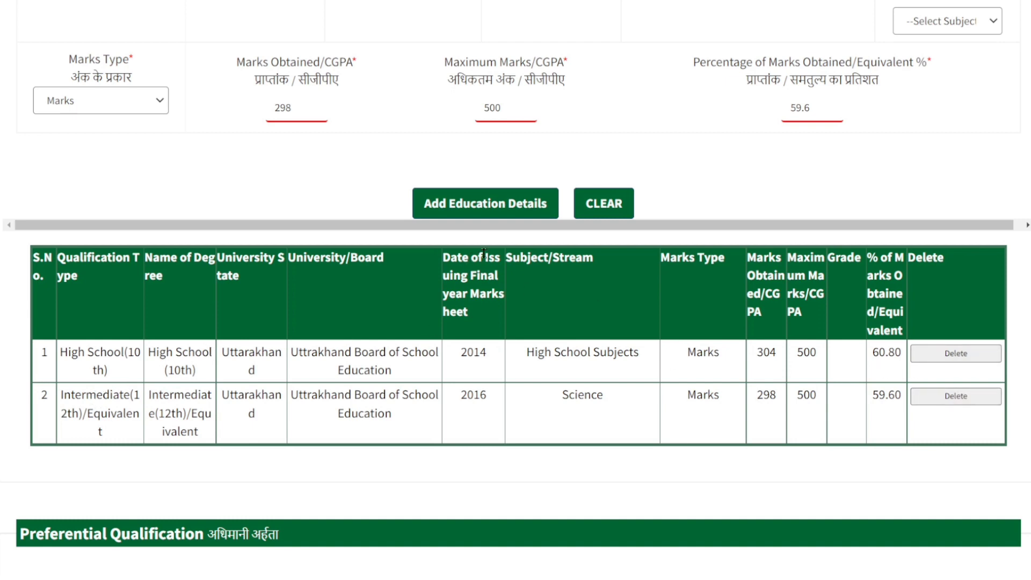
scroll(483, 253, "up", 4)
left_click(143, 150)
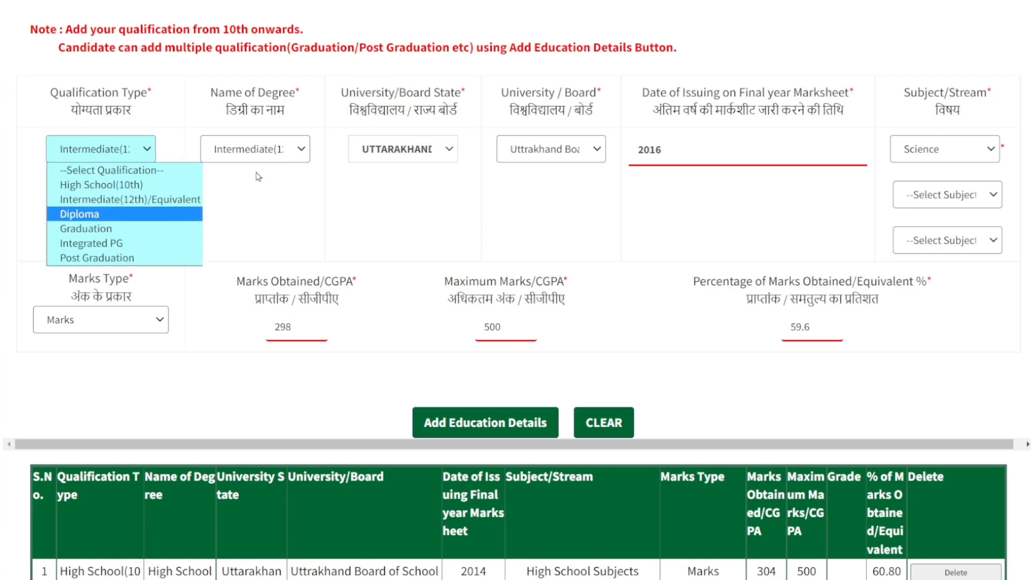
left_click(708, 197)
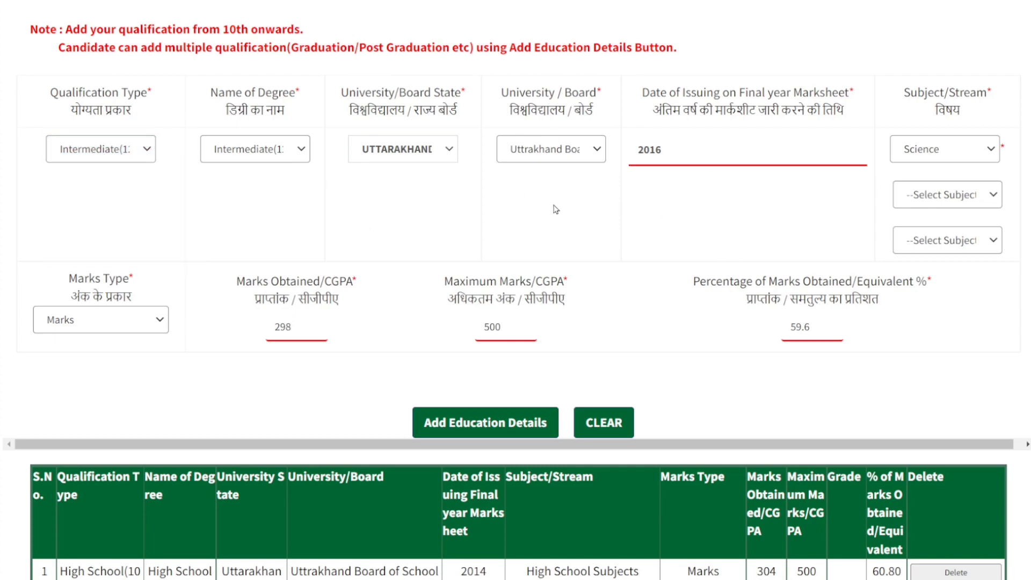
scroll(556, 209, "down", 3)
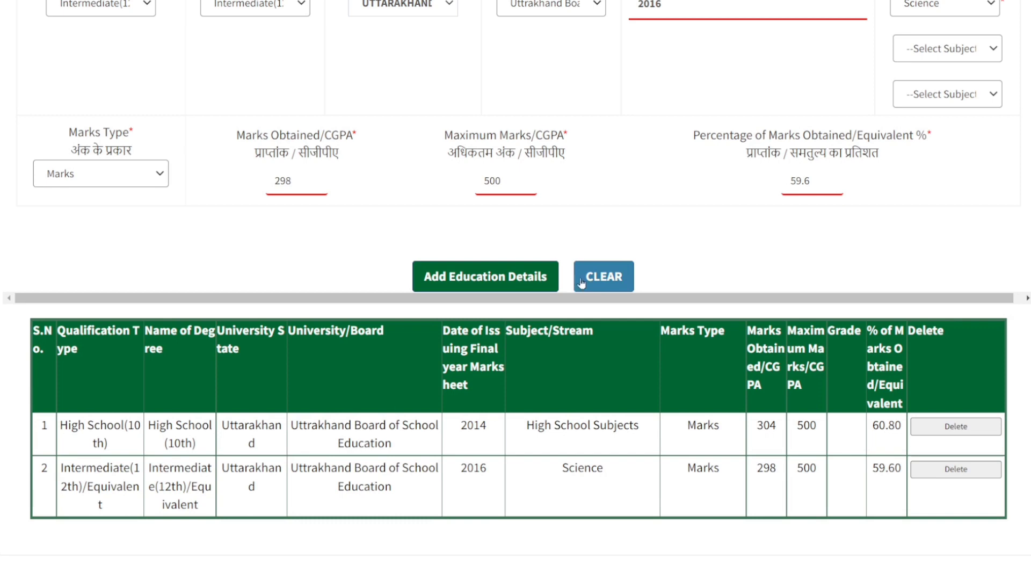
Step: Answer No to two years' Territorial army service and to possessing the National Cadet Corps 'B' Certificate
scroll(558, 256, "down", 2)
scroll(558, 256, "down", 6)
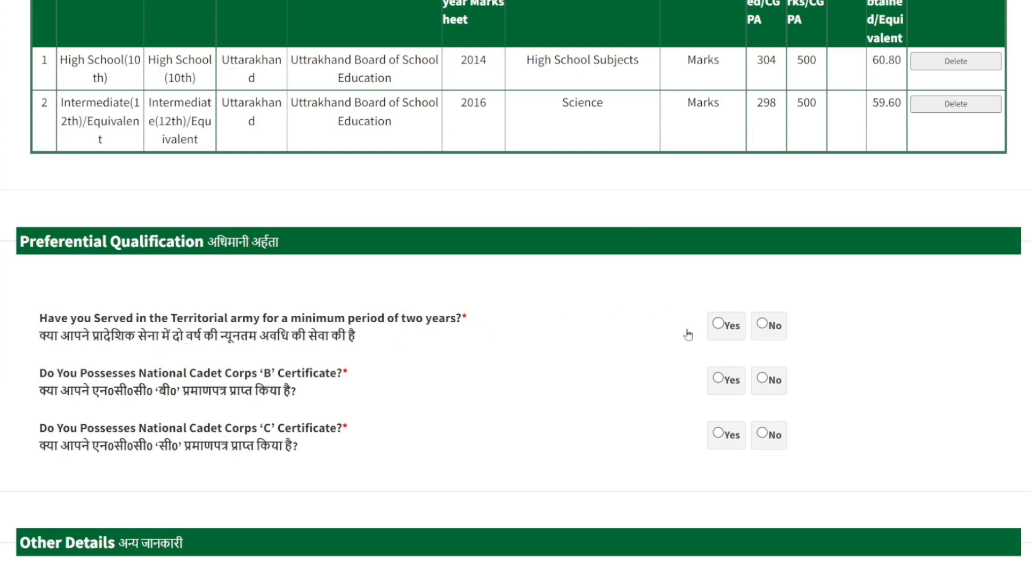
left_click(766, 325)
left_click(762, 379)
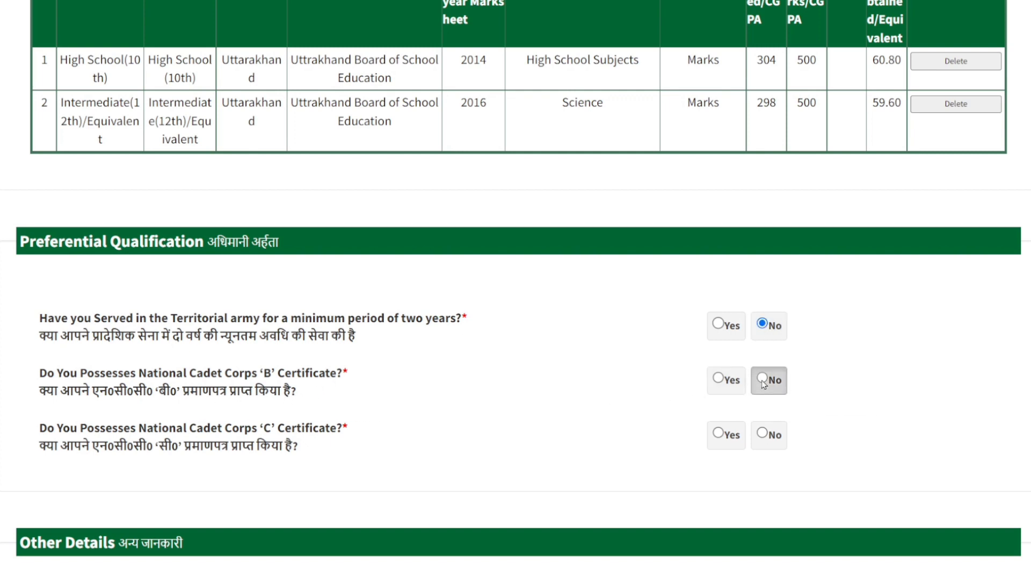
left_click(717, 379)
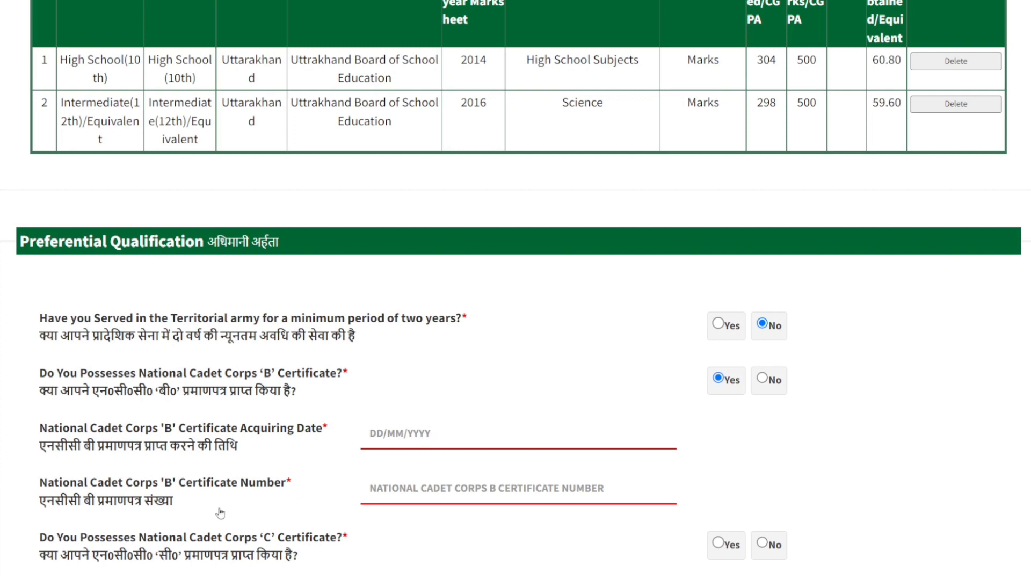
left_click(493, 487)
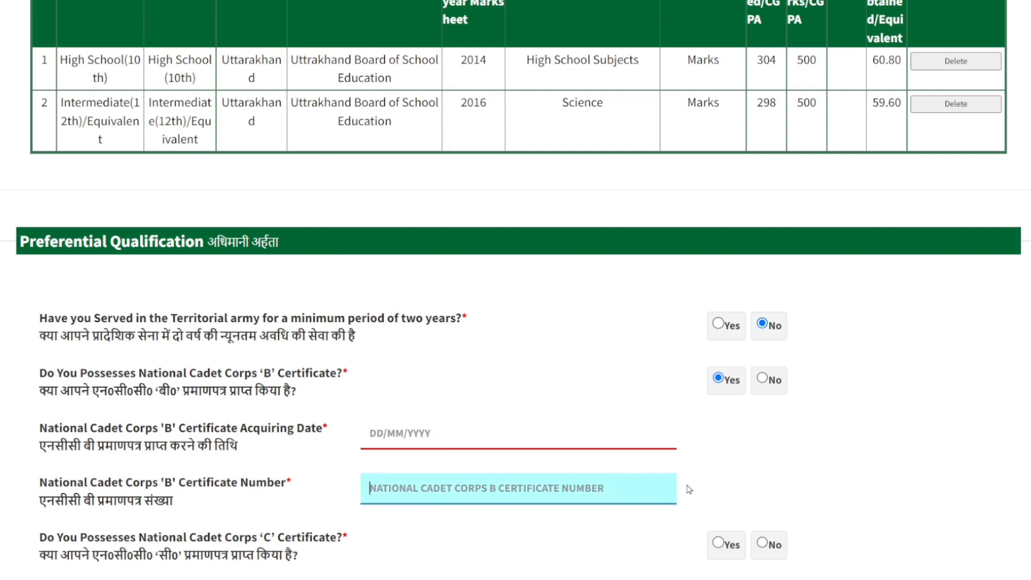
left_click(769, 380)
Step: Answer No to possessing the National Cadet Corps 'C' Certificate in the preferential qualifications
scroll(396, 430, "down", 1)
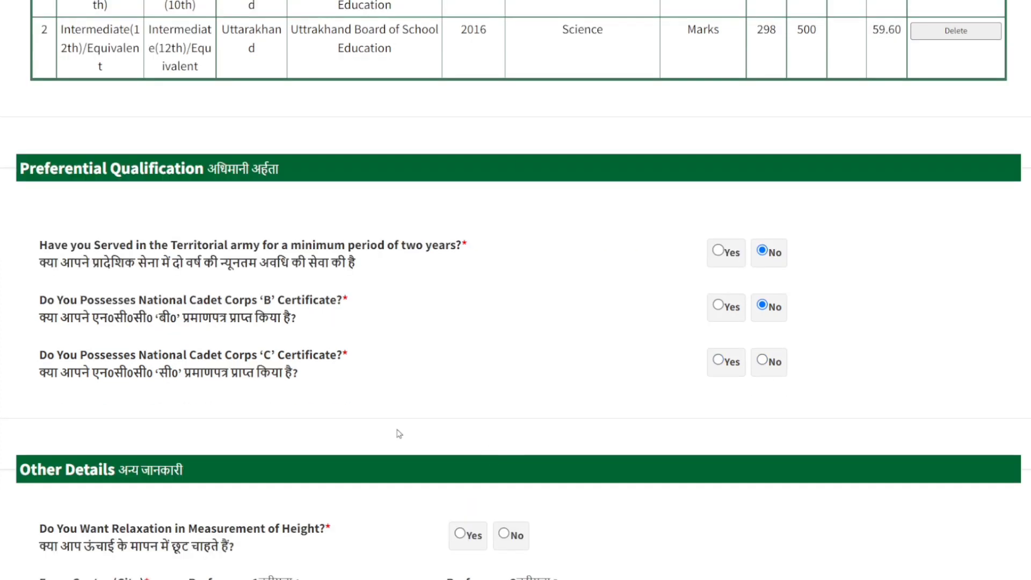
left_click(719, 360)
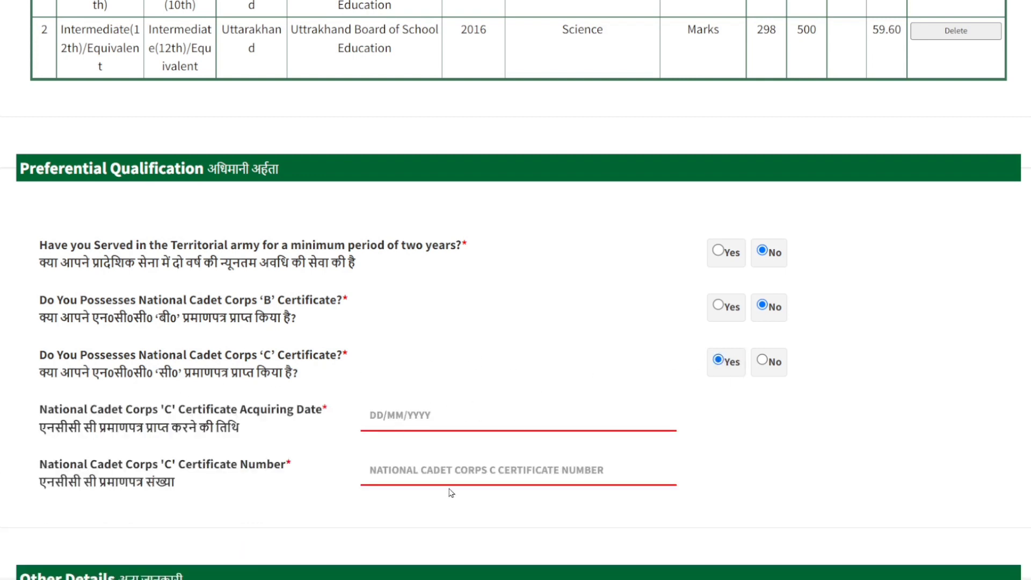
left_click(768, 361)
Step: Answer Yes to relaxation in measurement of height and set Exam Centre Preference 1 to New Tehri
scroll(642, 376, "down", 3)
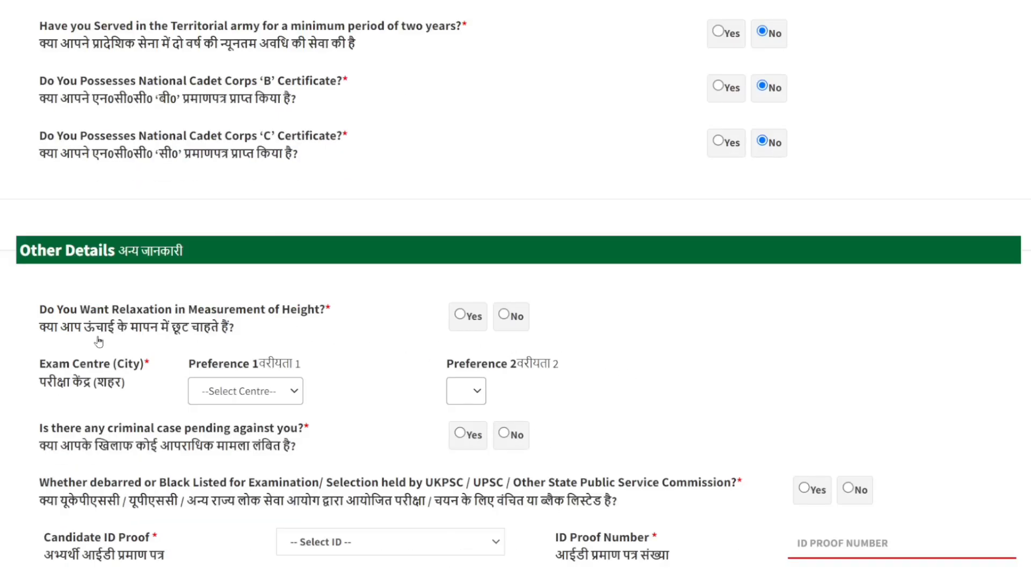
left_click(461, 319)
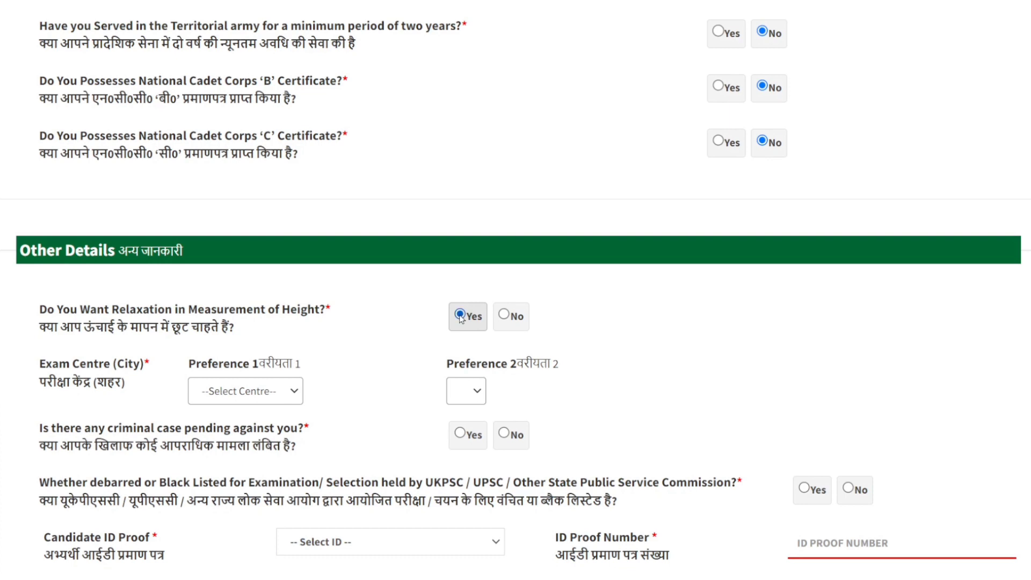
scroll(569, 330, "down", 1)
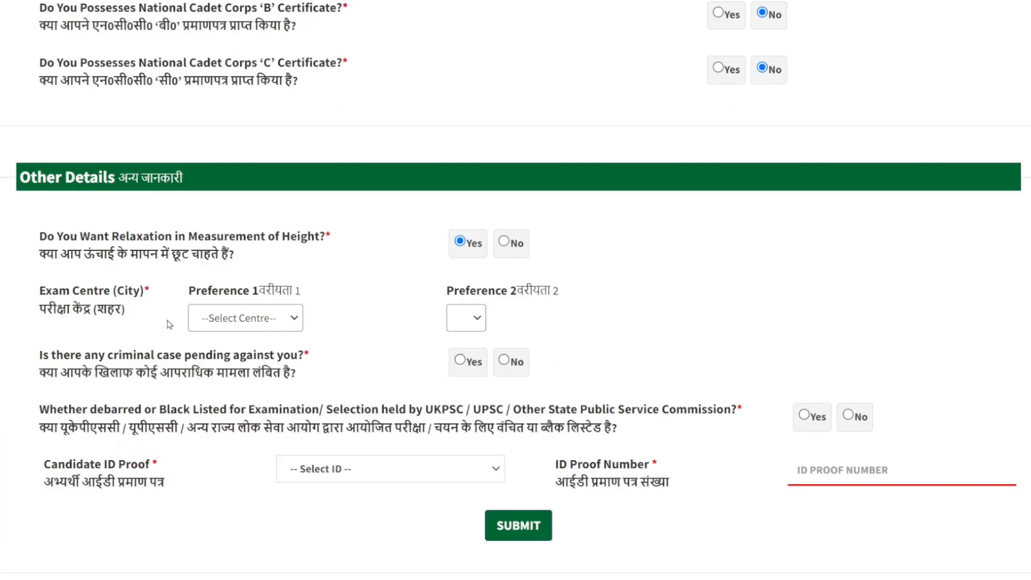
left_click(292, 320)
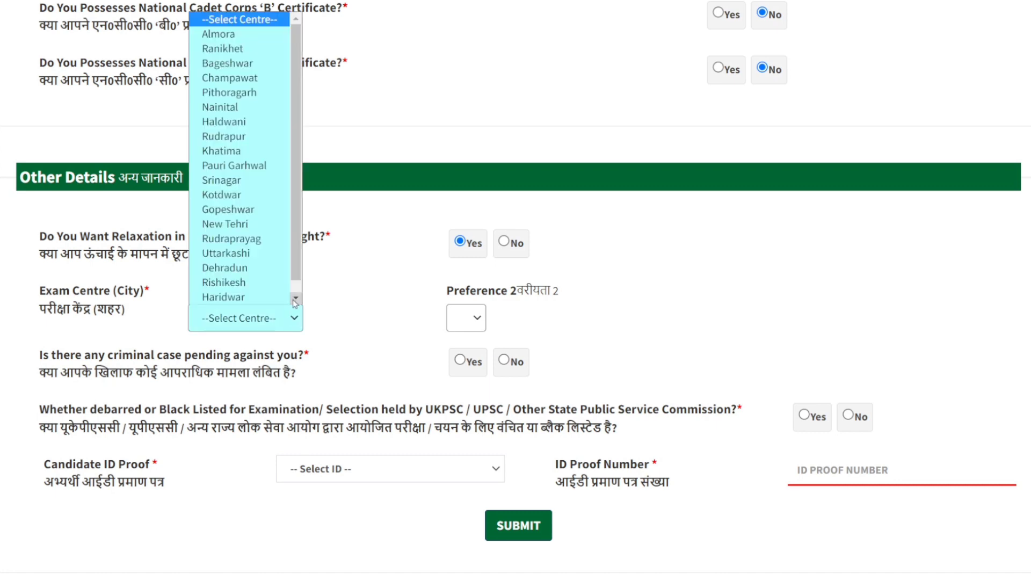
left_click(672, 267)
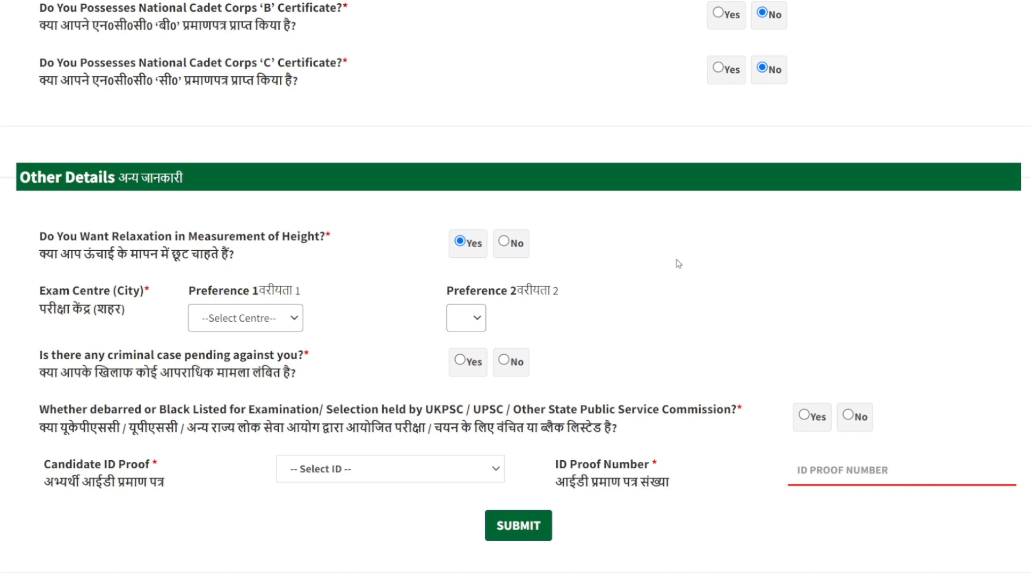
left_click(296, 319)
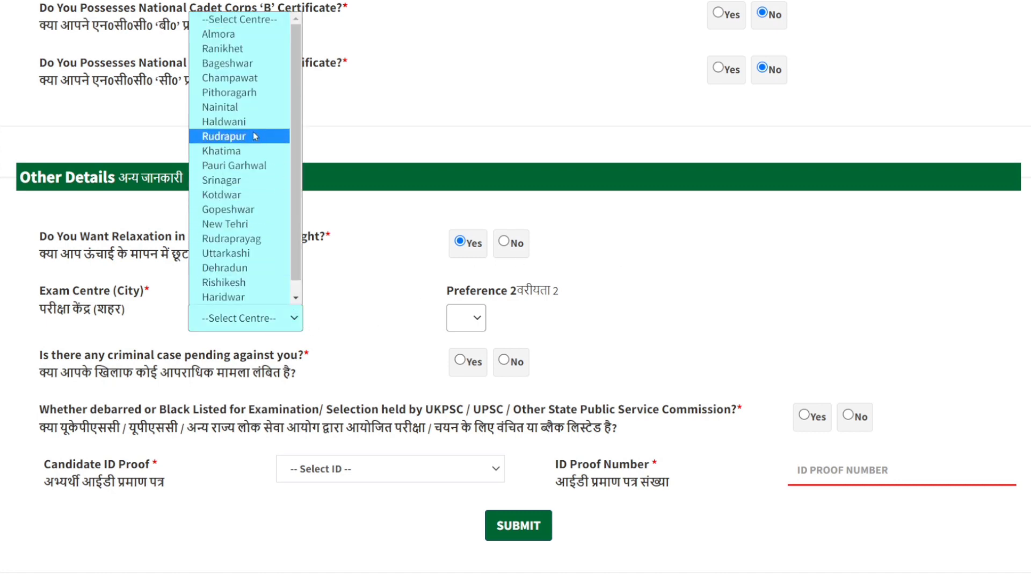
scroll(231, 180, "down", 1)
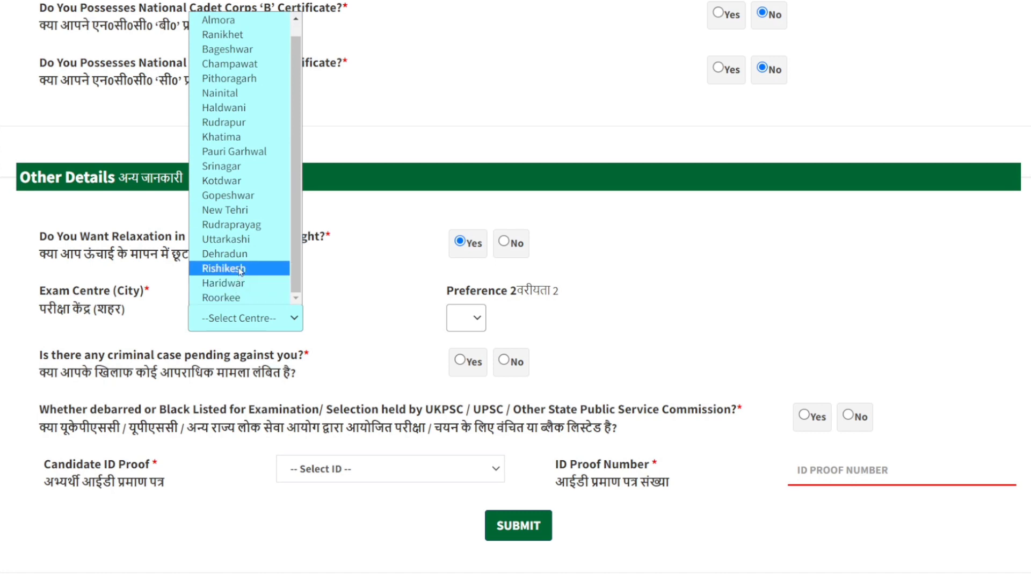
left_click(240, 211)
Step: Set Exam Centre Preference 2 to Dehradun and answer No to the pending criminal case and debarred or blacklisted questions
left_click(483, 318)
scroll(485, 322, "down", 3)
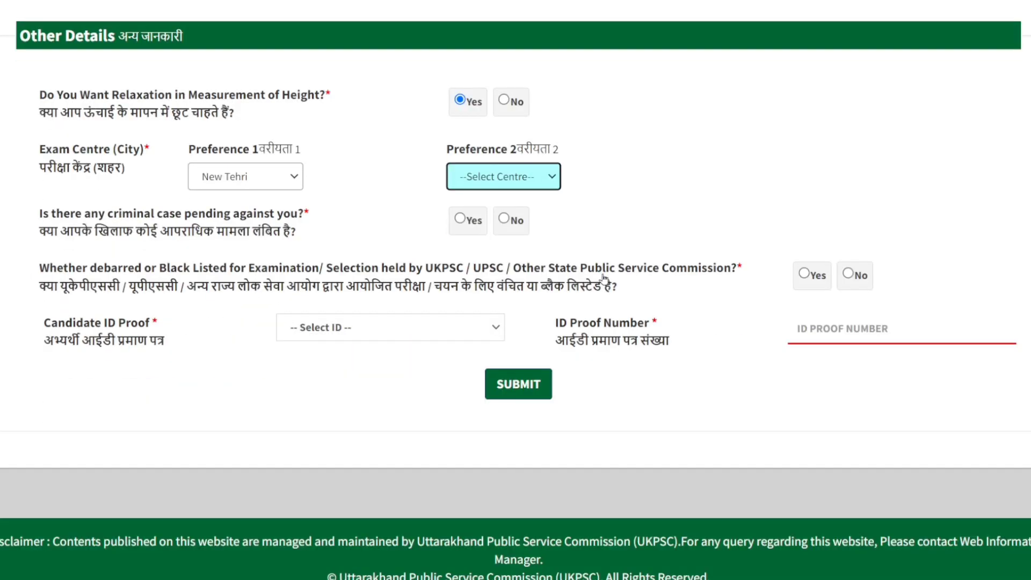
left_click(550, 177)
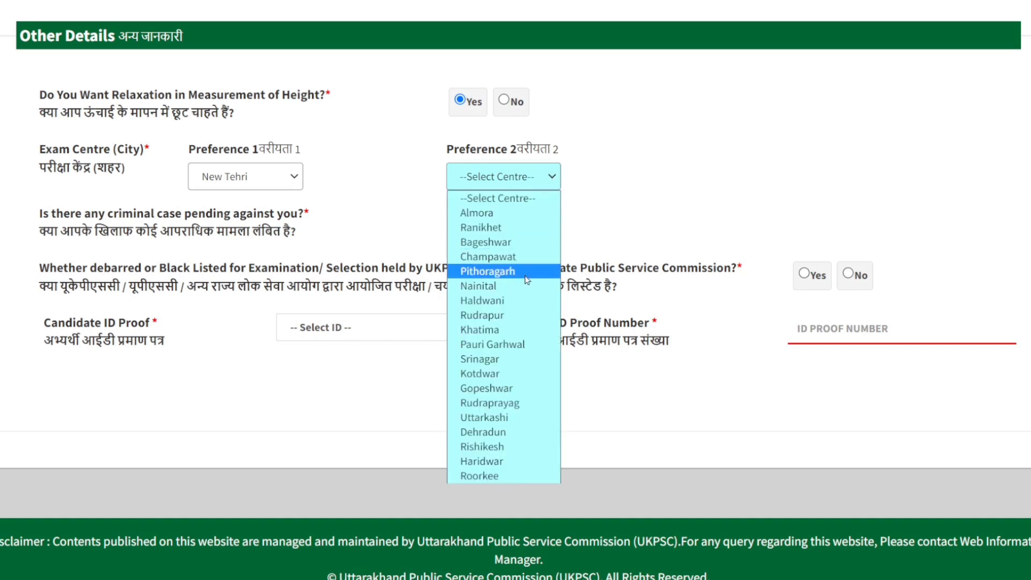
left_click(494, 431)
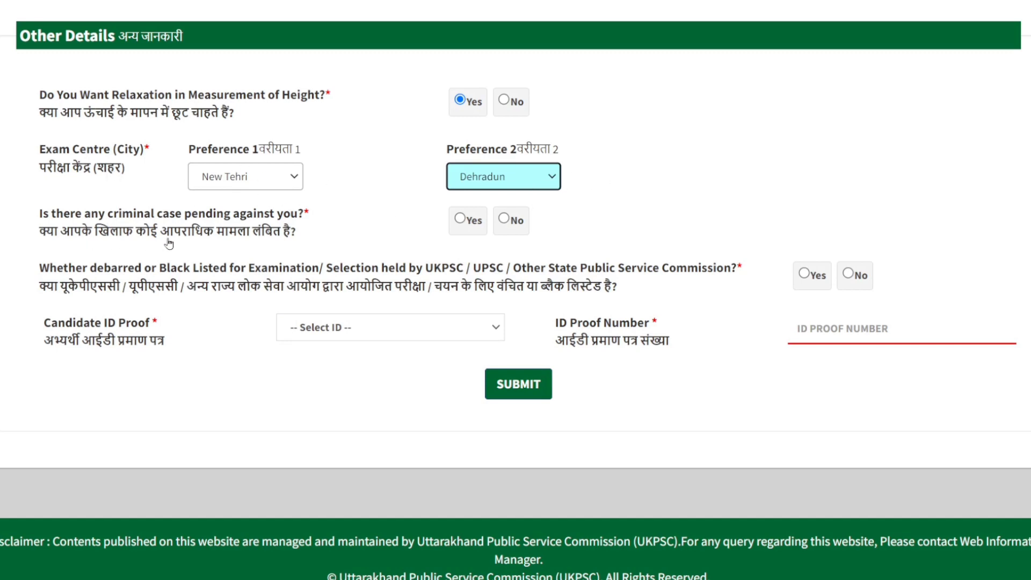
left_click(505, 219)
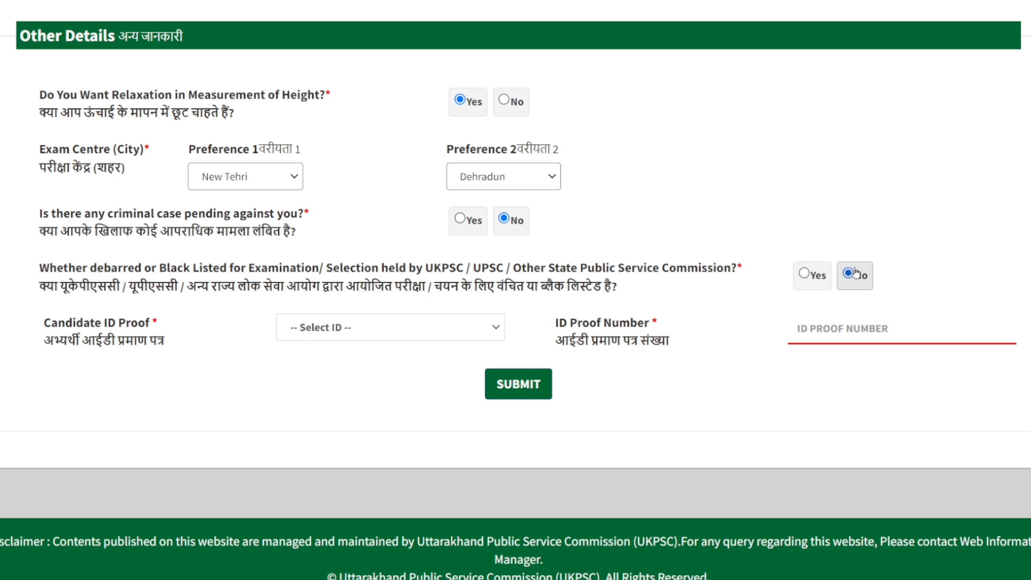
Step: Choose Aadhaar Card as the Candidate ID Proof, fill in the ID Proof Number and submit the details
left_click(495, 329)
left_click(365, 361)
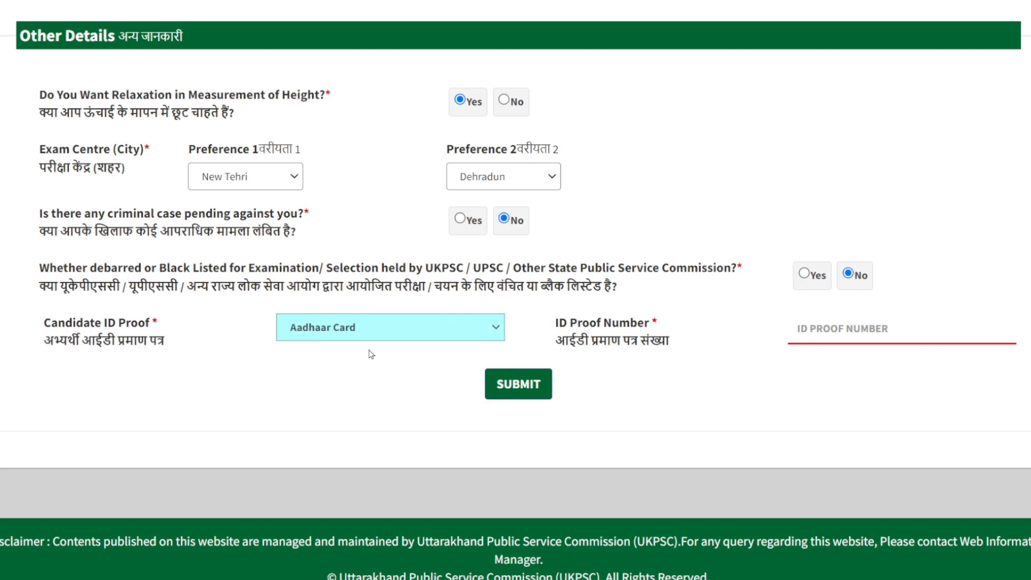
left_click(851, 327)
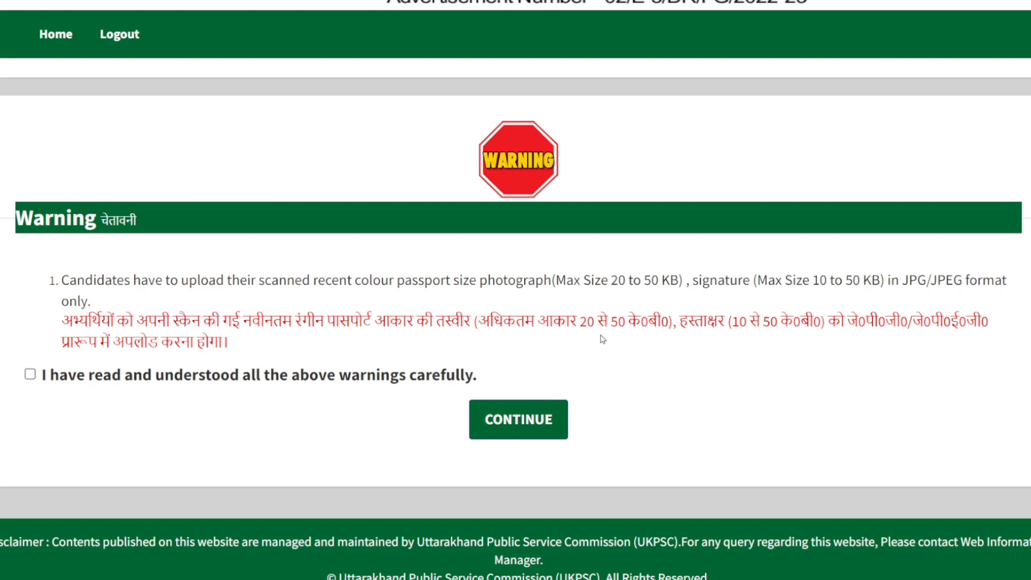
Step: Acknowledge having read the photograph and signature upload warnings, and continue to the image upload
left_click_drag(667, 322, 536, 322)
left_click(593, 355)
left_click(29, 374)
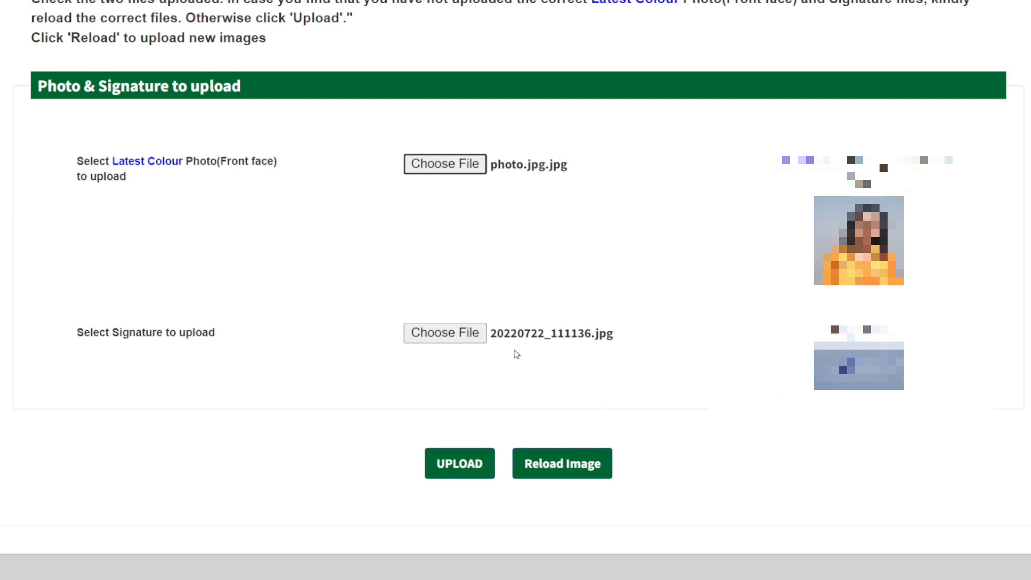
Step: Upload photo.jpg.jpg as the photo and 20220722_111136.jpg as the signature, and save them as correct
left_click(460, 465)
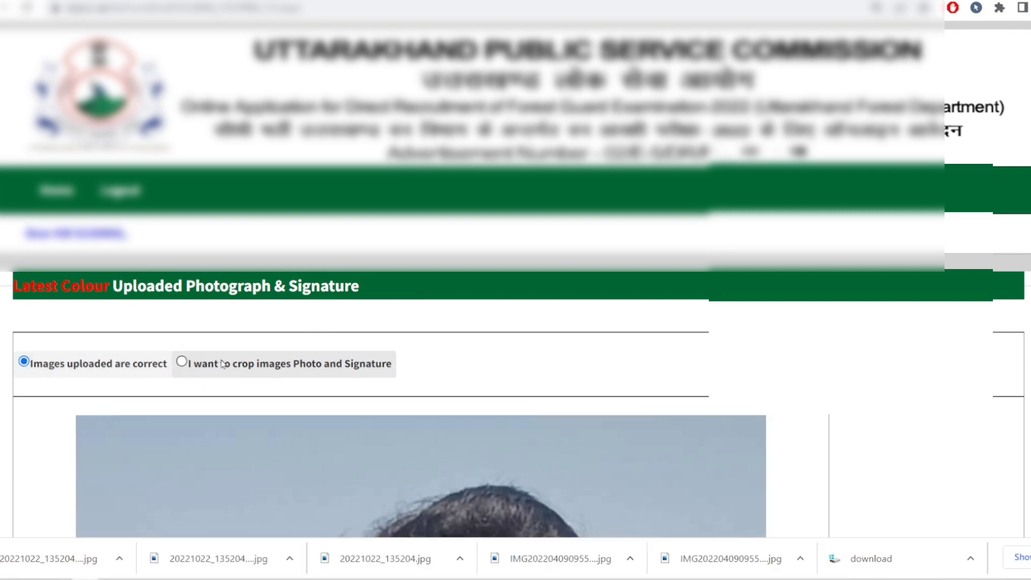
scroll(333, 344, "down", 10)
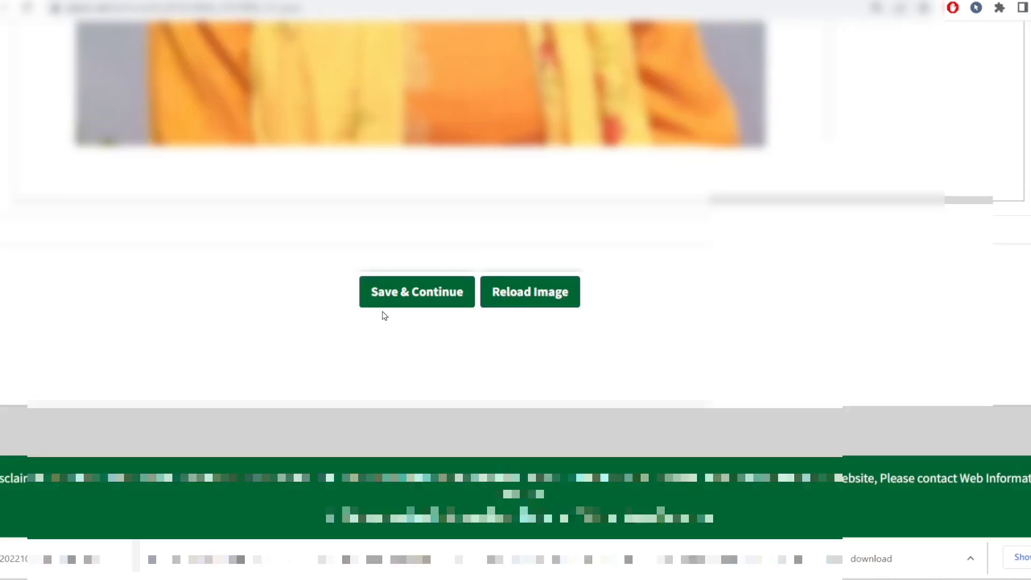
left_click(424, 304)
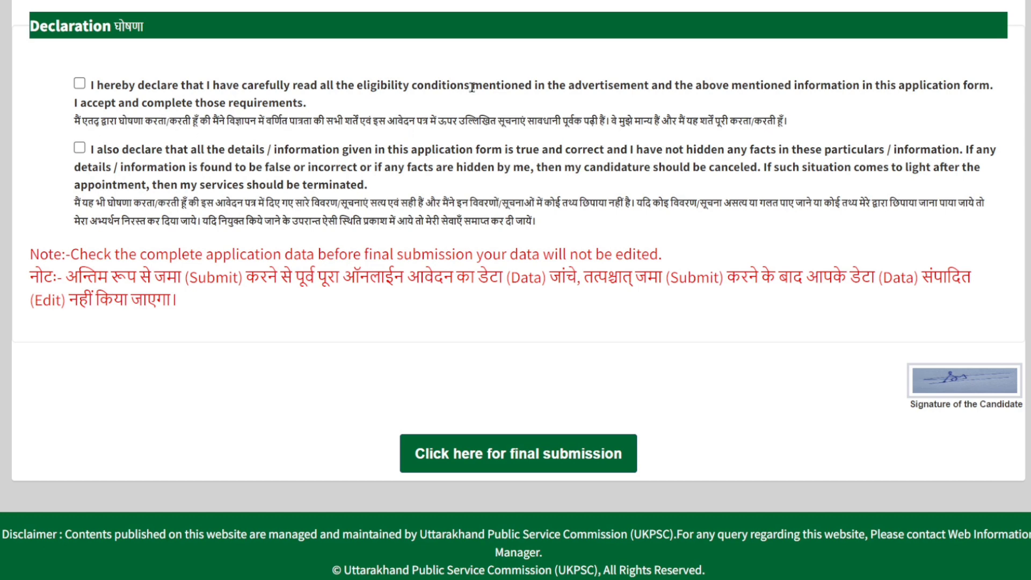
Step: Accept both declarations, make the final submission and open the printable application form
left_click(79, 84)
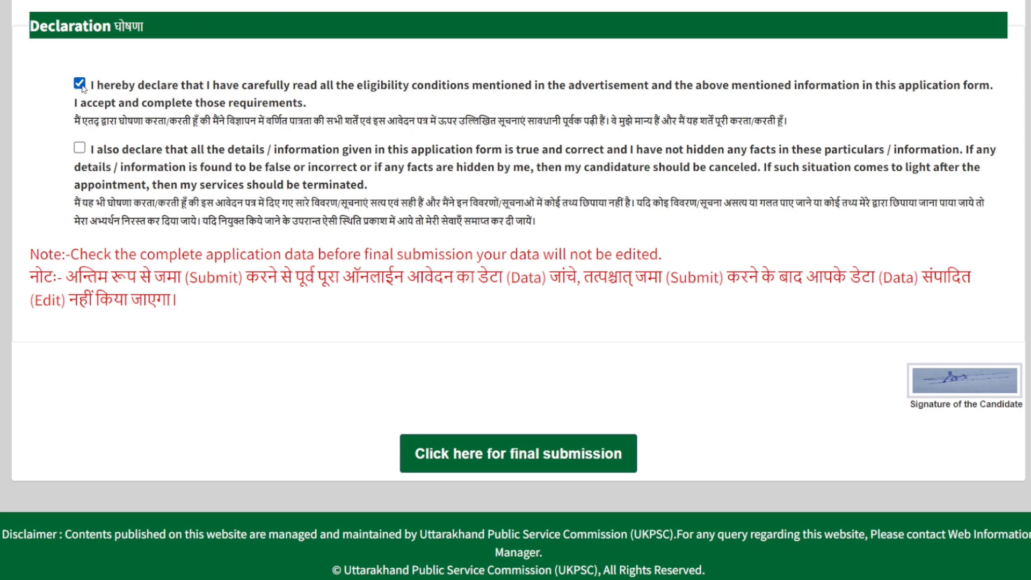
left_click(81, 149)
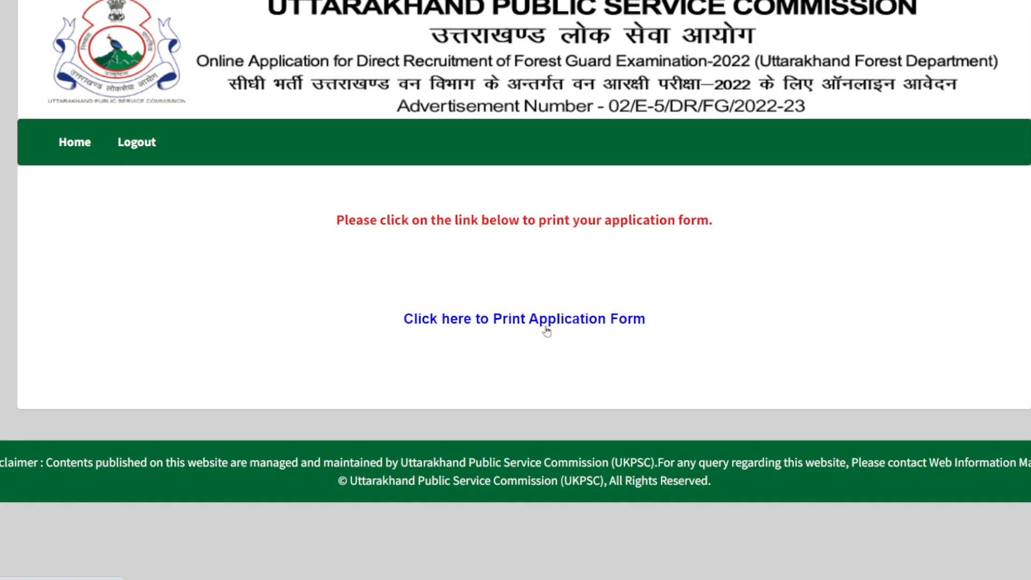
left_click(546, 321)
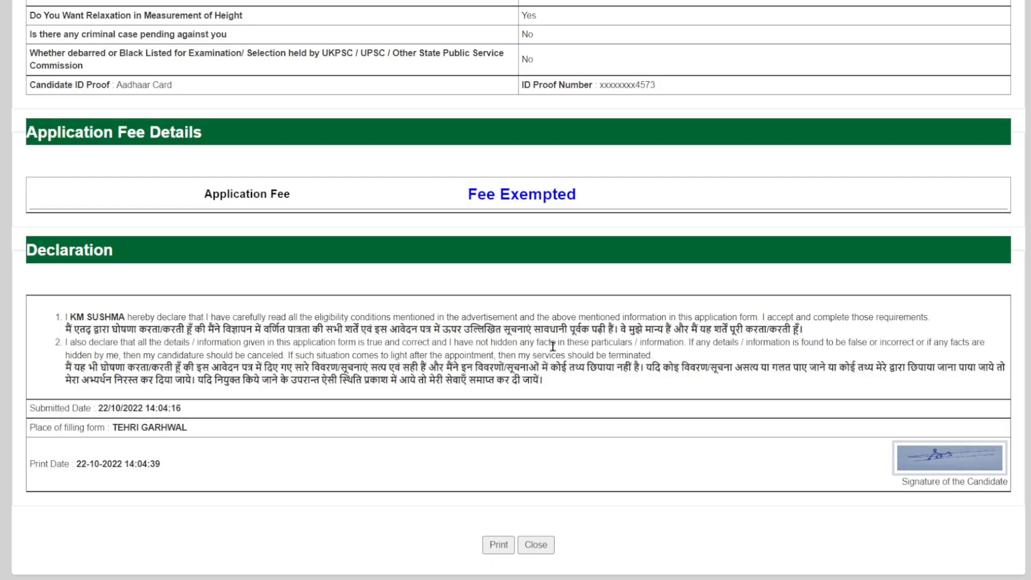